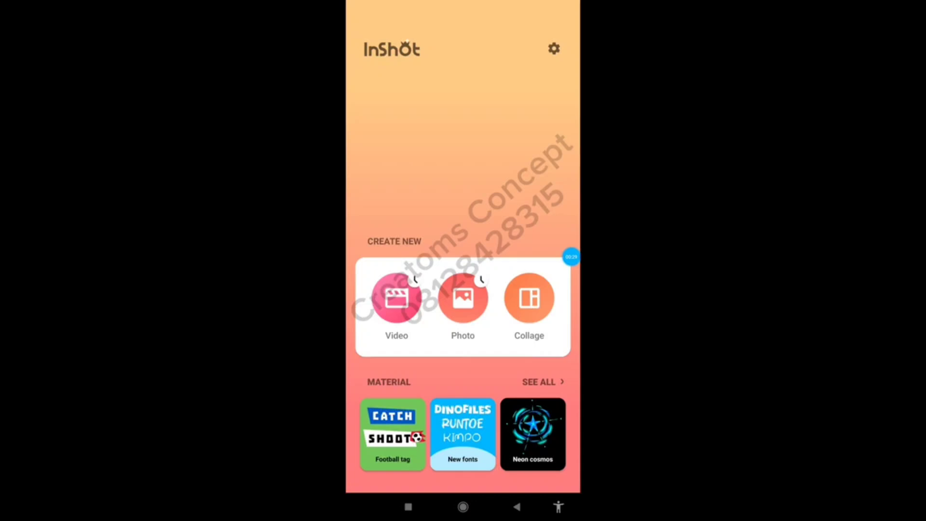
Step: Start a new video project and select the seven yellow text-animation clips, including DIGITAL SKILLS
click(396, 297)
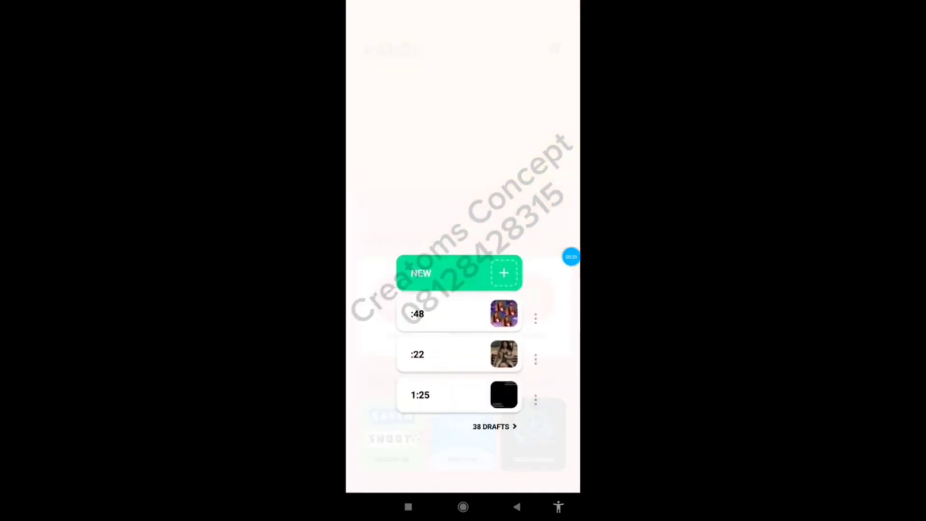
click(460, 273)
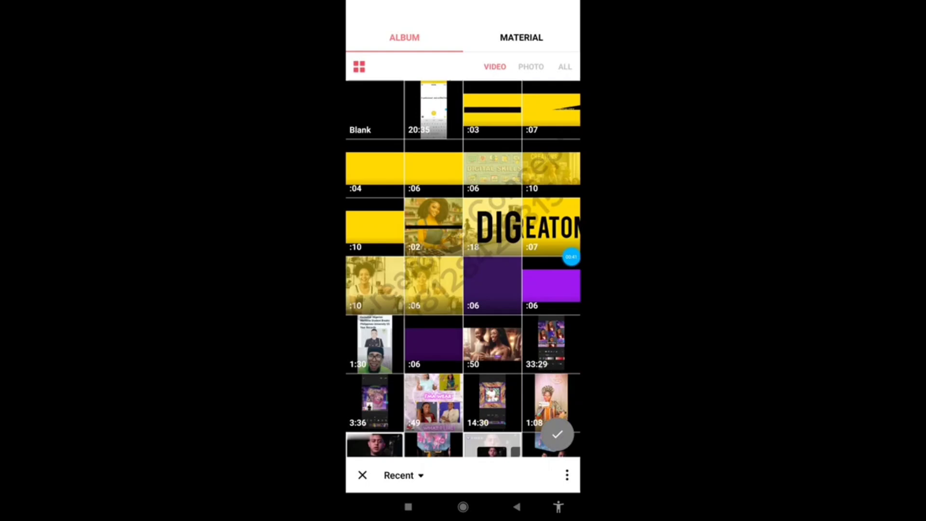
scroll(463, 269, down, 1)
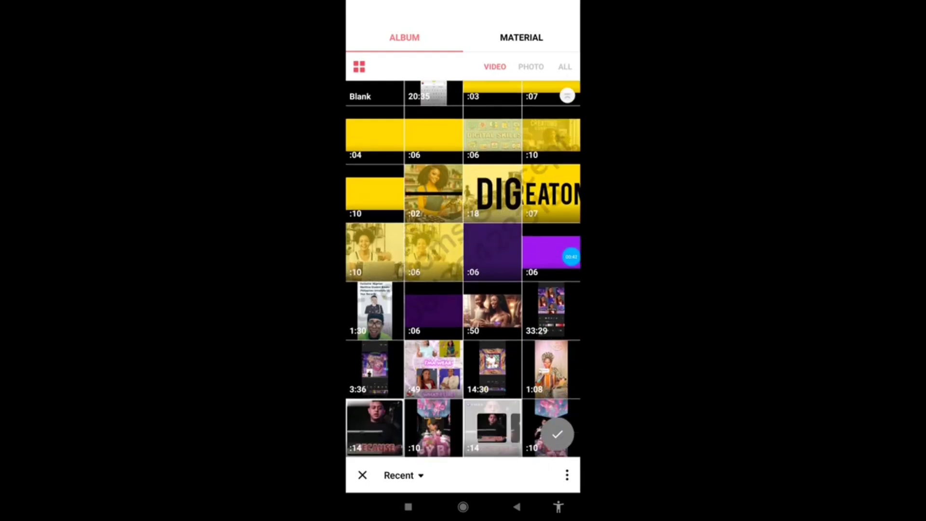
click(375, 193)
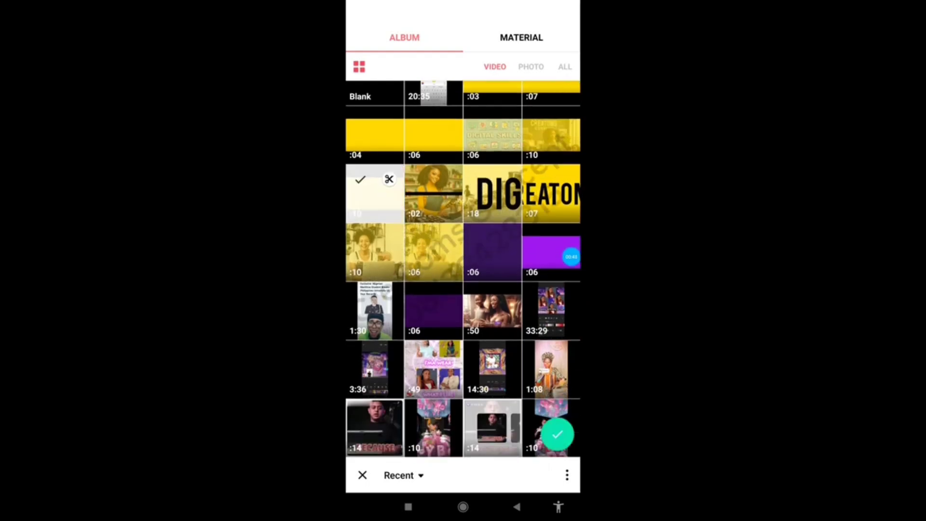
click(551, 137)
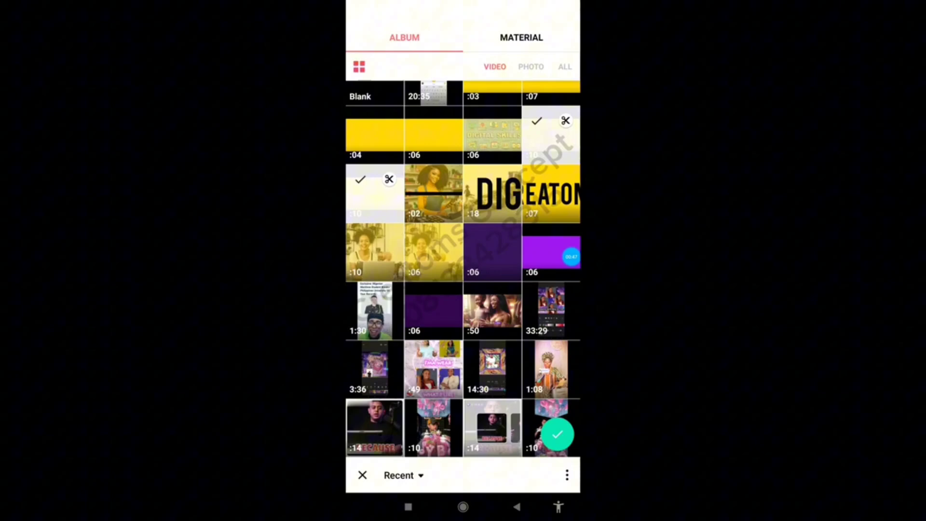
click(492, 136)
click(434, 135)
click(375, 136)
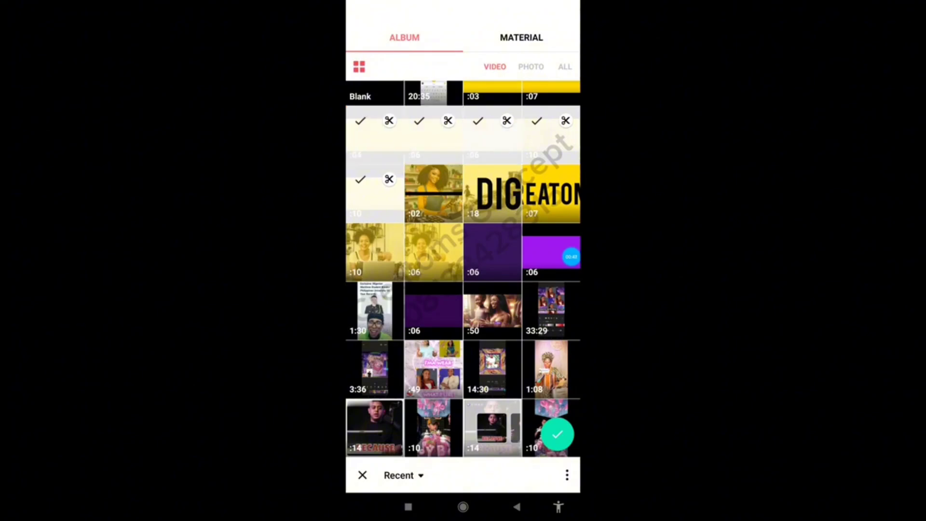
scroll(463, 270, up, 1)
click(551, 108)
click(492, 109)
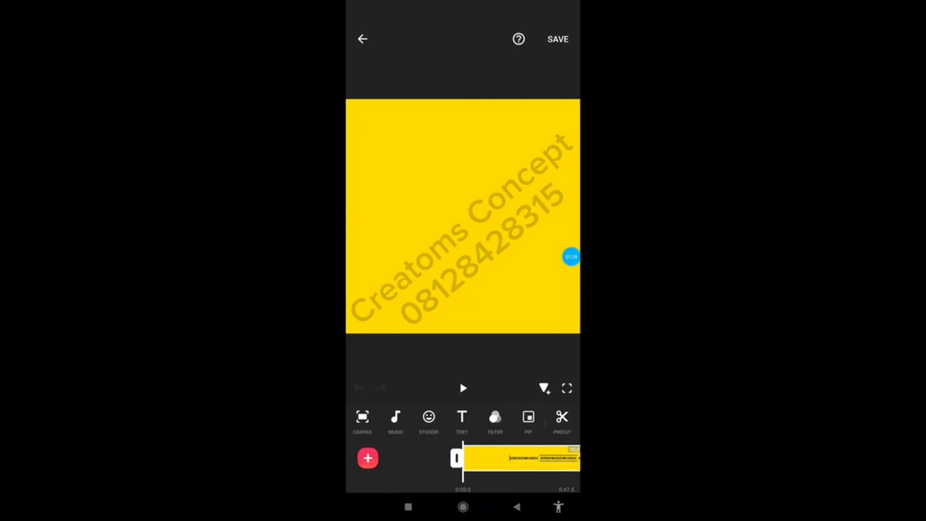
mouse_move(550, 458)
mouse_down()
mouse_move(405, 458)
mouse_move(571, 458)
mouse_up()
Step: Set the first clip's volume to 0%
click(521, 459)
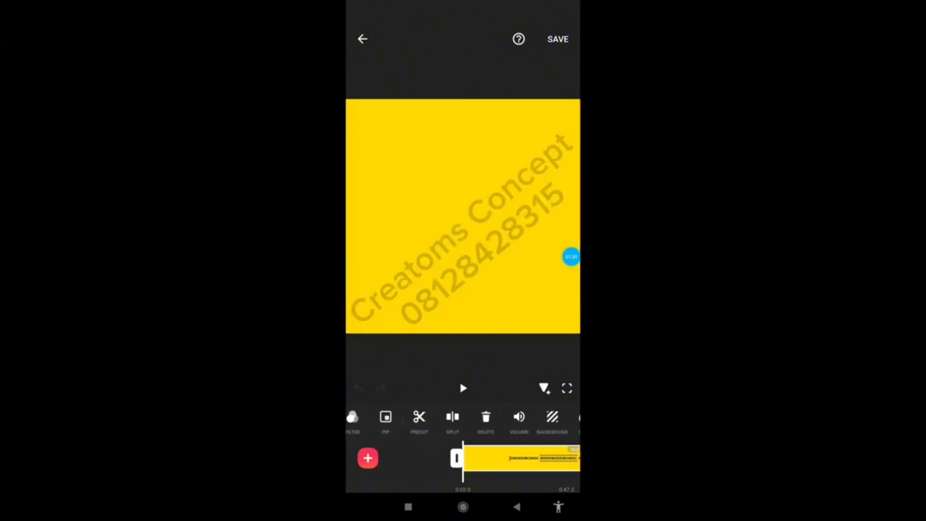
click(518, 417)
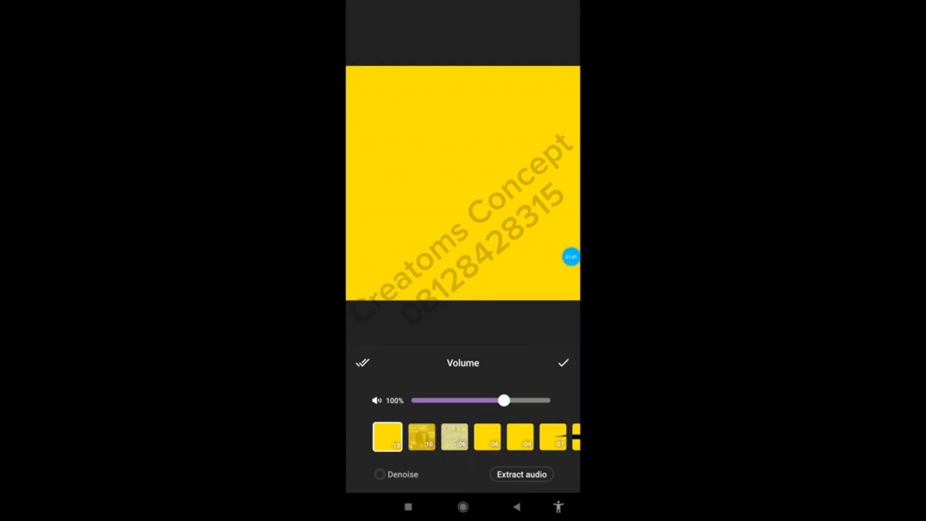
drag(503, 401, 411, 400)
drag(507, 437, 460, 436)
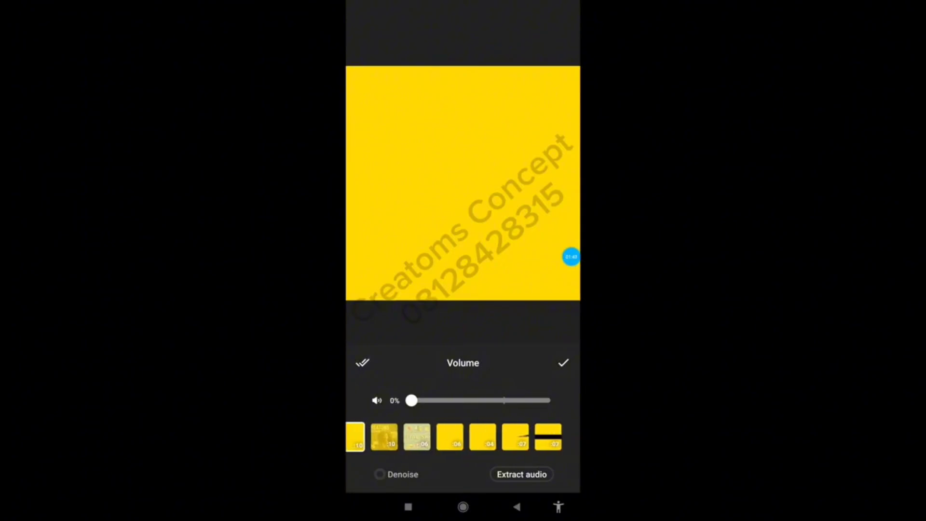
click(564, 363)
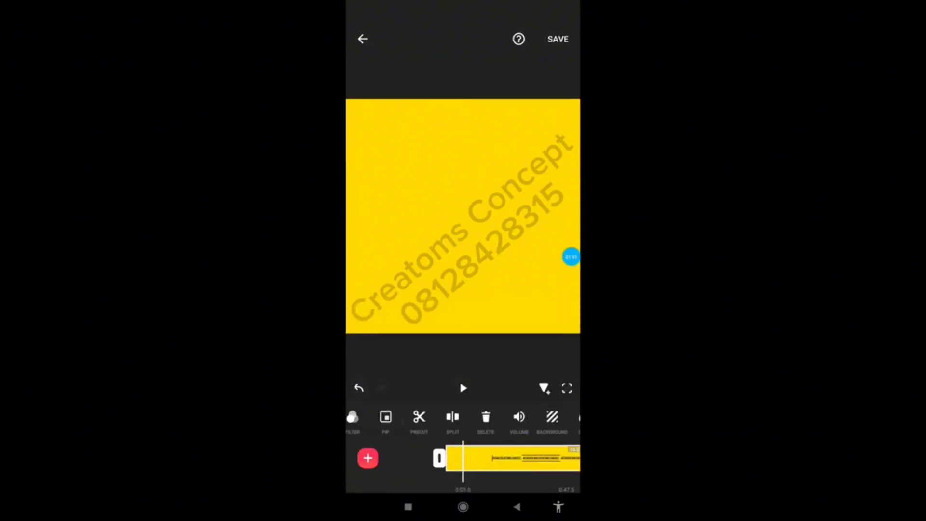
drag(521, 457, 391, 459)
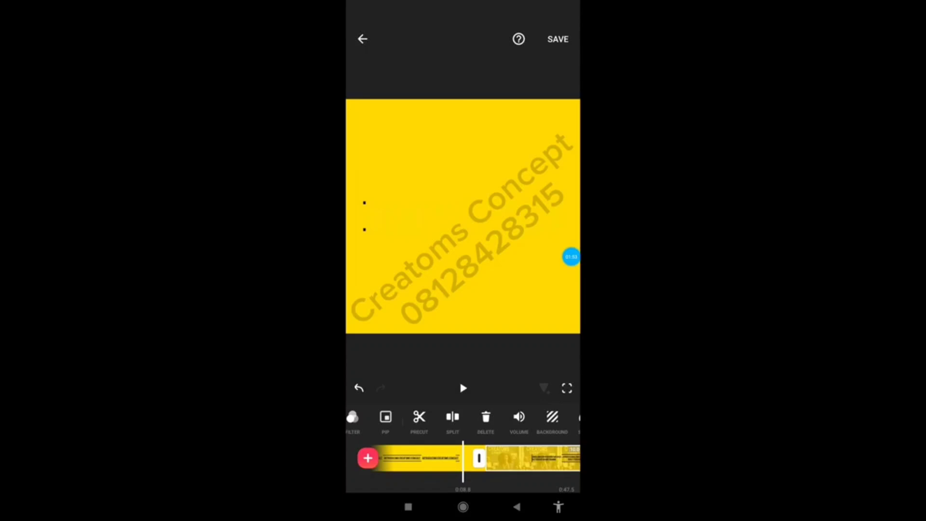
Step: Set the second clip's volume to 0%
click(519, 417)
click(420, 436)
drag(503, 400, 411, 400)
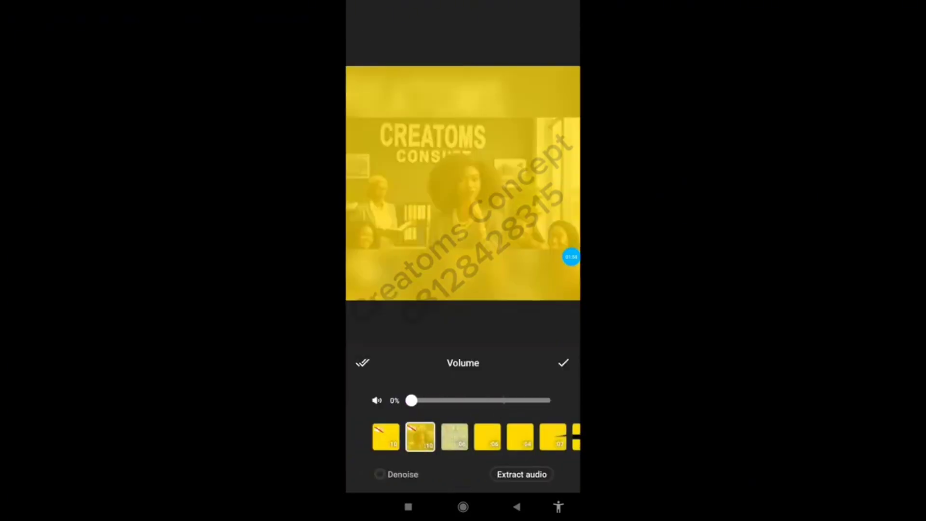
click(563, 363)
drag(536, 459, 390, 459)
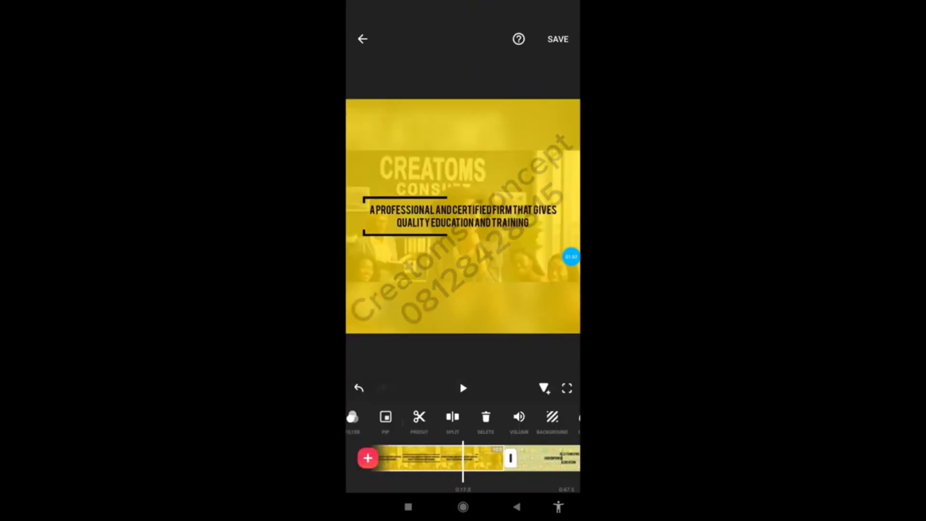
Step: Mute the next yellow clip's audio to 0%
click(519, 417)
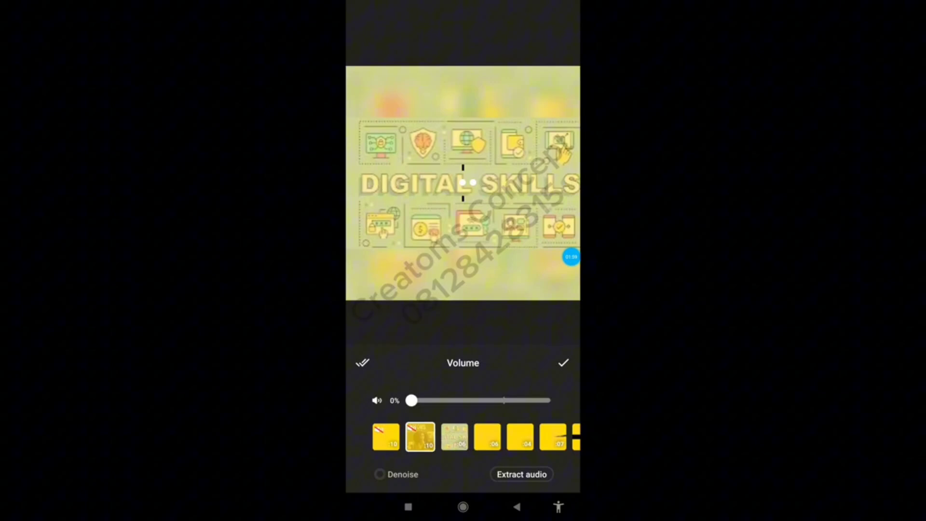
click(563, 362)
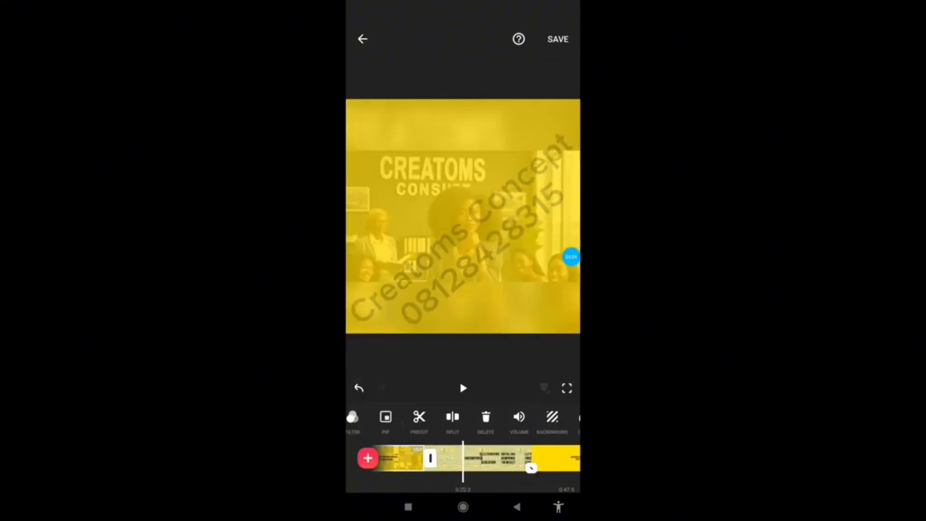
drag(536, 458, 405, 459)
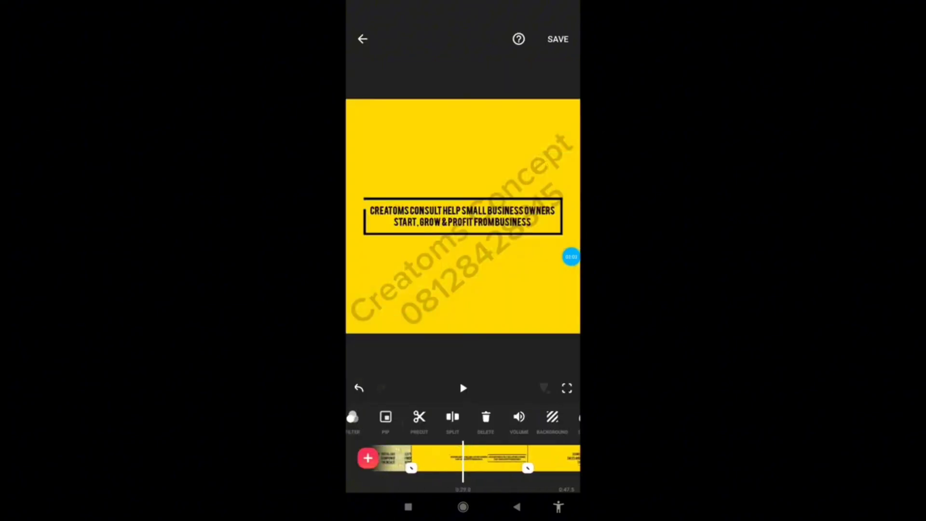
click(520, 417)
drag(505, 400, 411, 400)
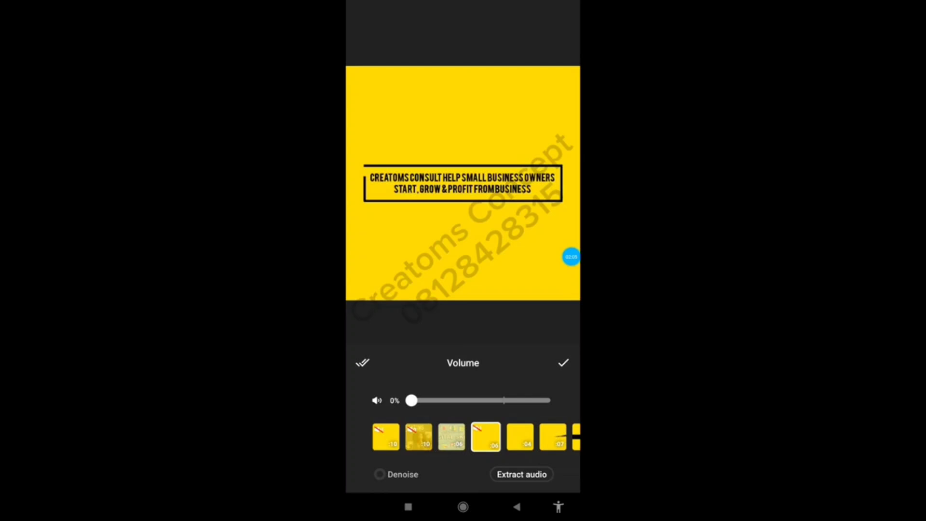
click(563, 363)
Step: Mute the 'Using digital tools' clip and the clip after it
drag(506, 458, 405, 459)
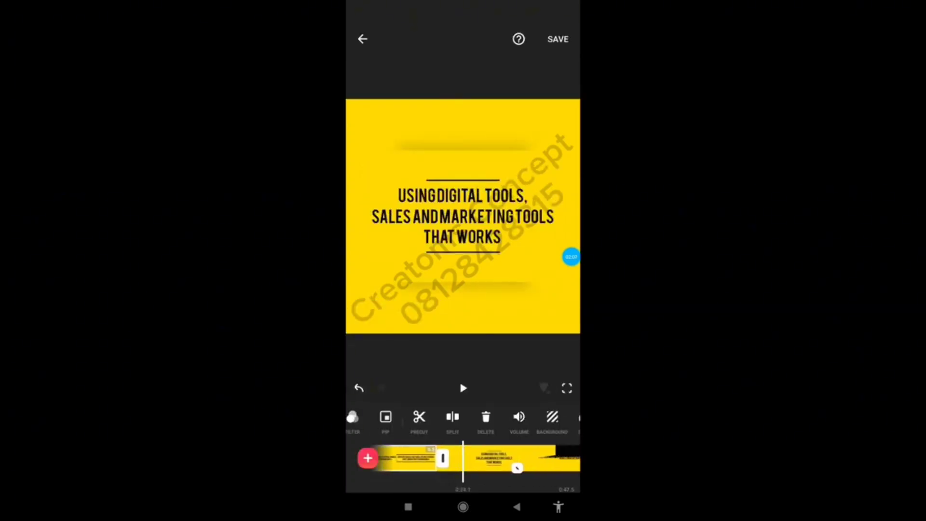
click(520, 417)
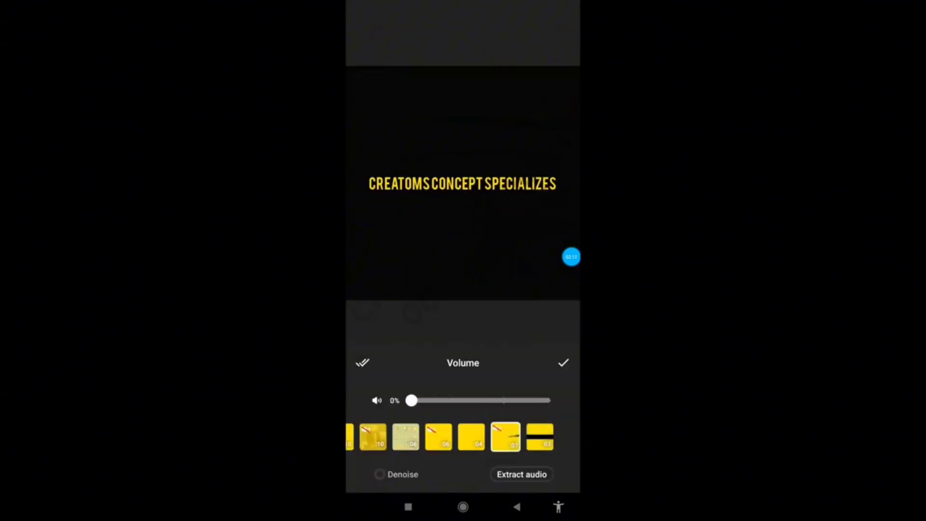
click(564, 362)
drag(506, 459, 406, 458)
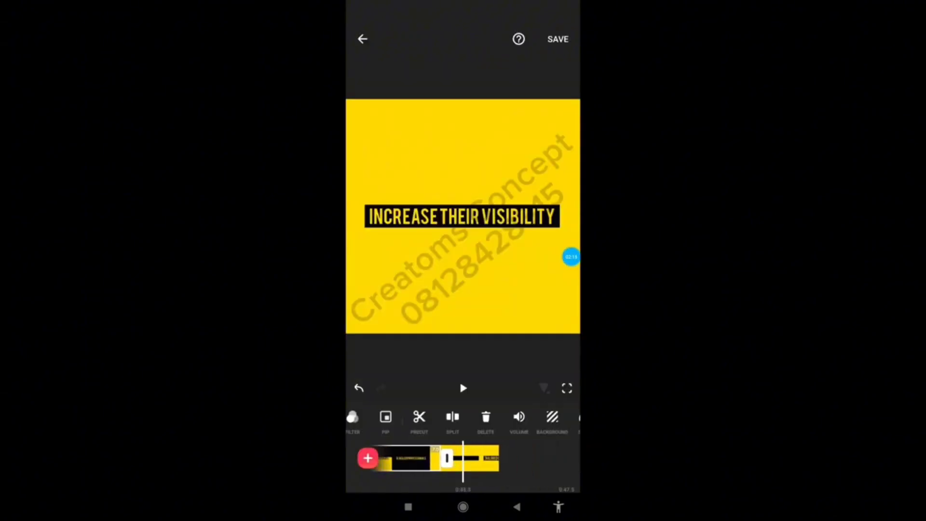
click(519, 417)
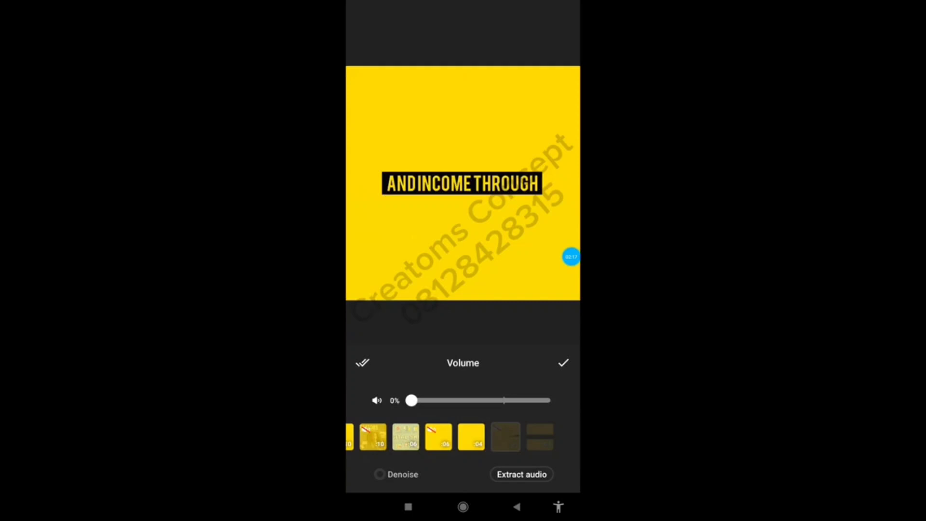
click(506, 435)
click(563, 363)
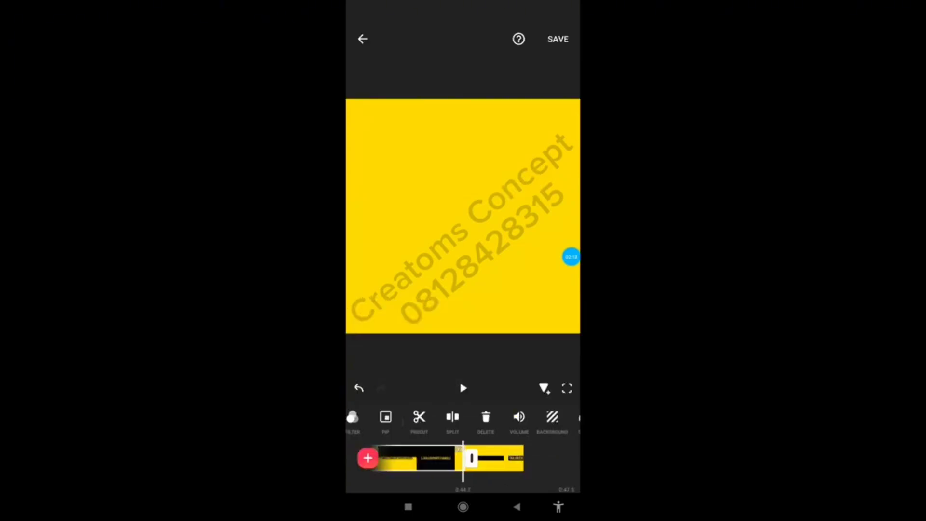
drag(507, 458, 405, 457)
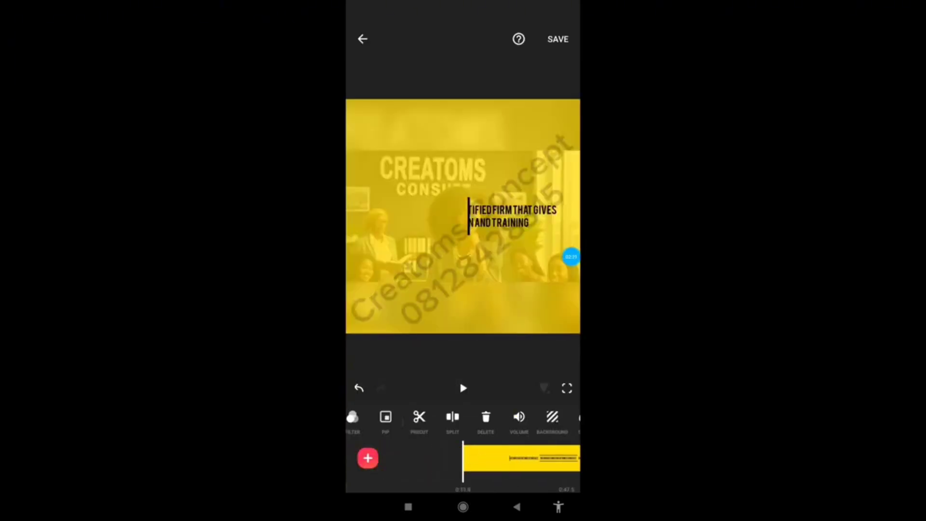
Step: Play the video, pause, and set the current clip's volume to 0%
click(464, 388)
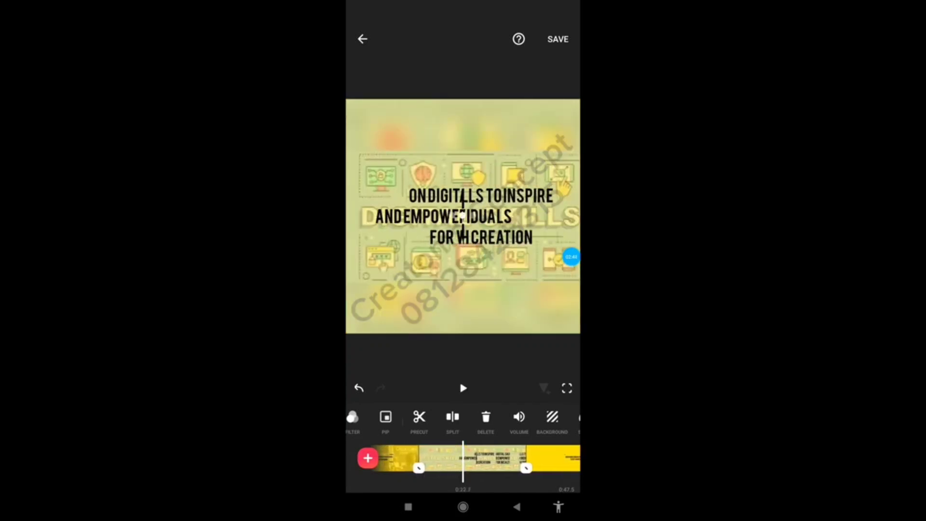
click(519, 417)
drag(503, 400, 412, 400)
click(564, 363)
click(463, 388)
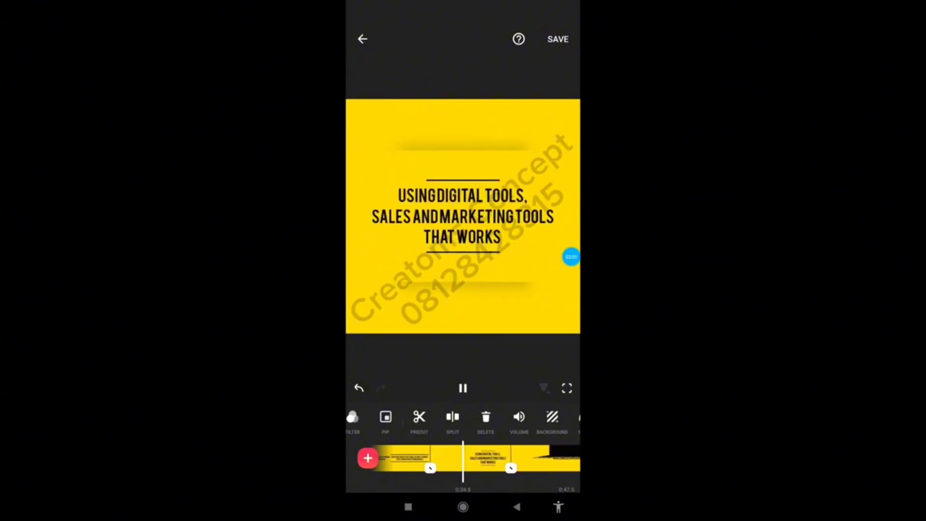
Step: Mute the title clip and the TAILORED COACHING clip to 0%
click(484, 457)
click(519, 417)
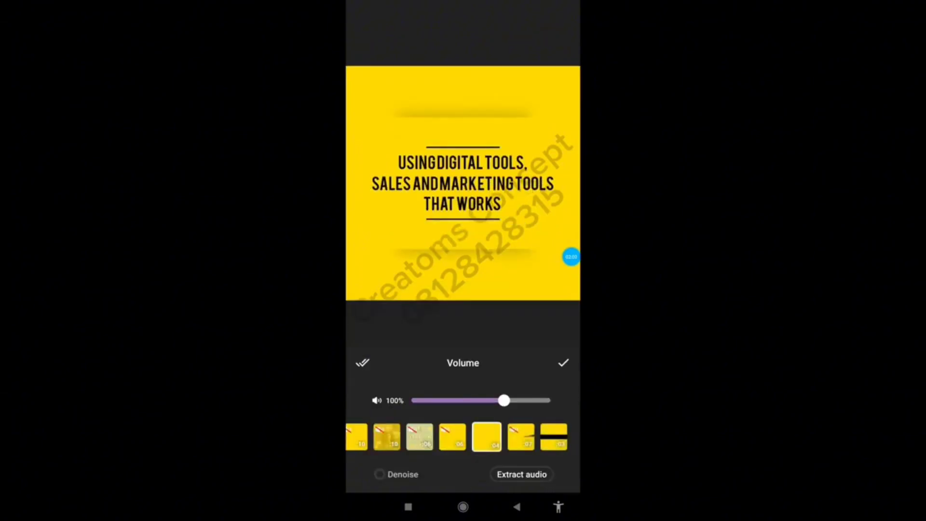
drag(505, 400, 412, 400)
click(563, 363)
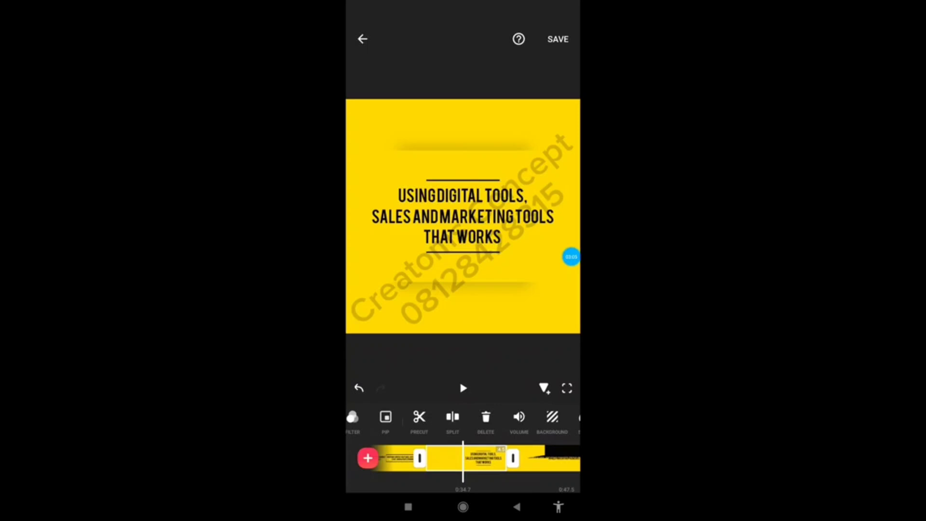
click(463, 388)
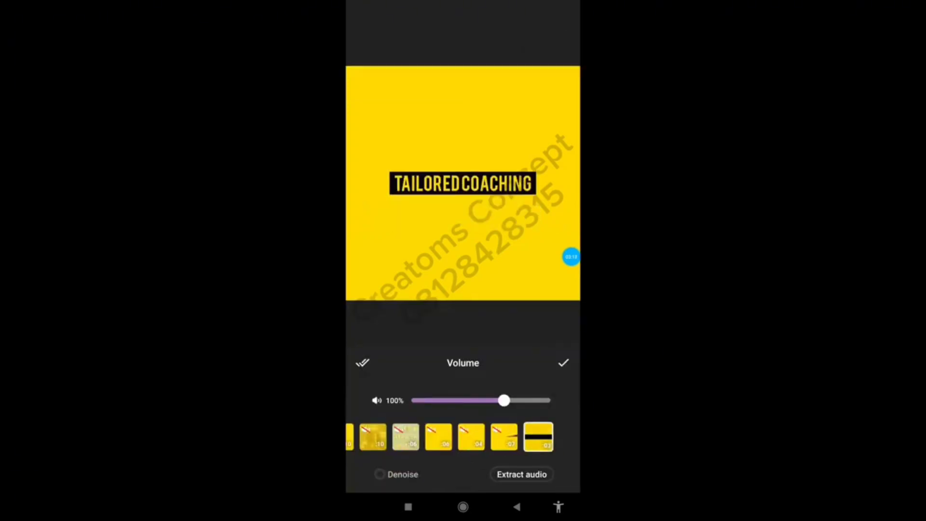
drag(503, 400, 412, 401)
click(564, 363)
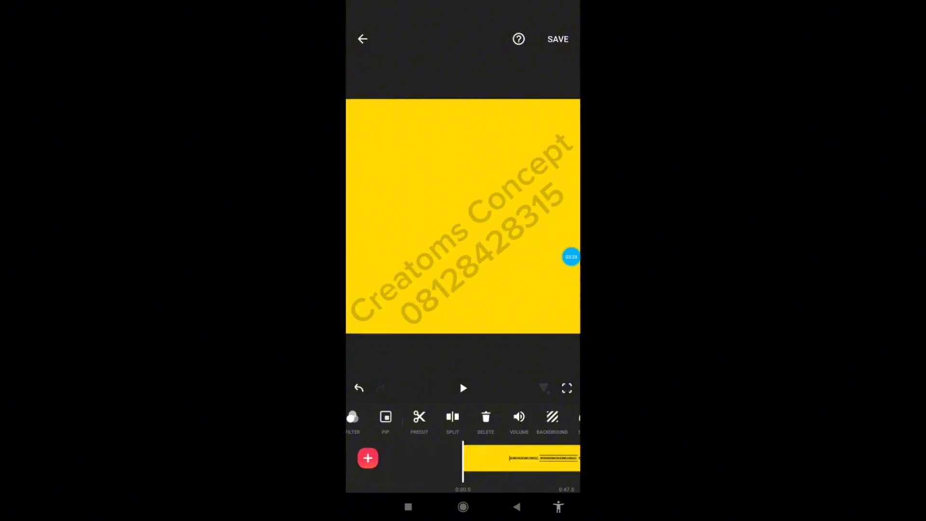
Step: Set the canvas to a 16:9 widescreen frame
drag(405, 417, 548, 417)
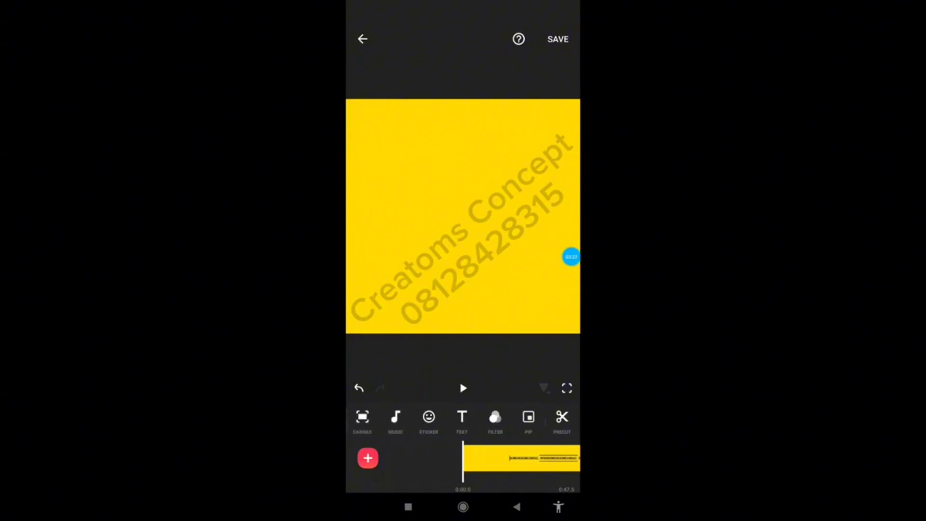
click(363, 417)
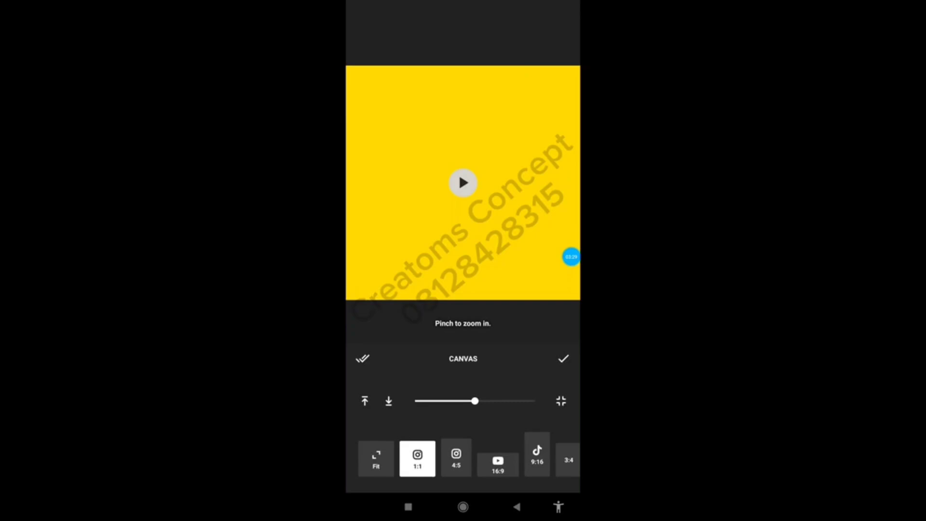
click(498, 463)
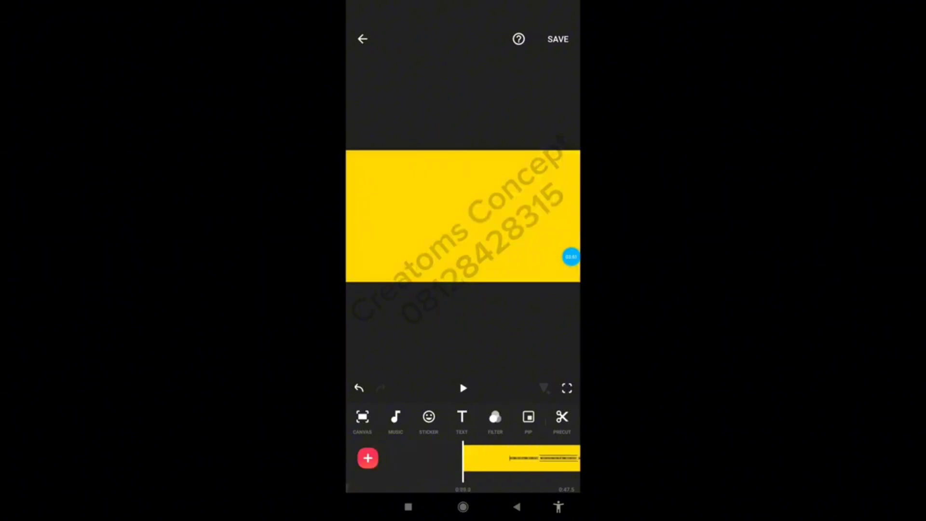
Step: Compare 1:1, 9:16 and 4:3 frames, then confirm 16:9
click(362, 418)
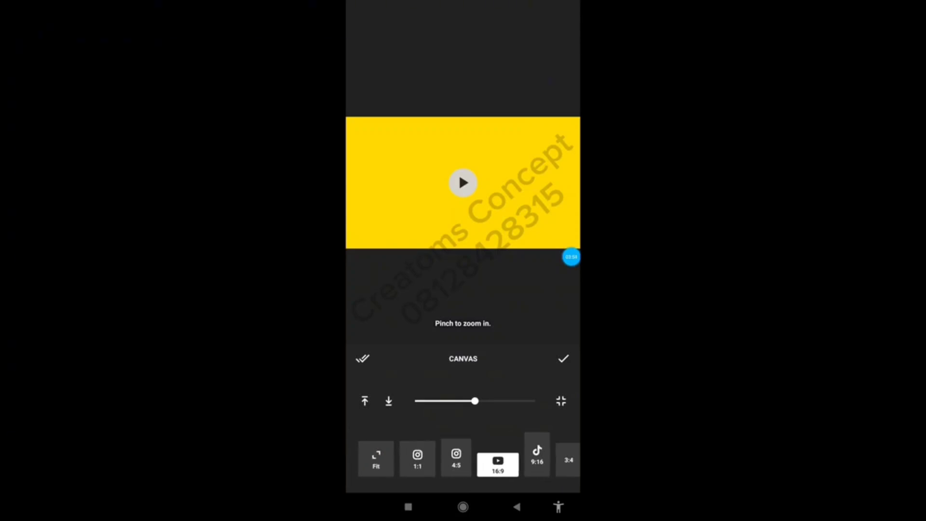
click(418, 458)
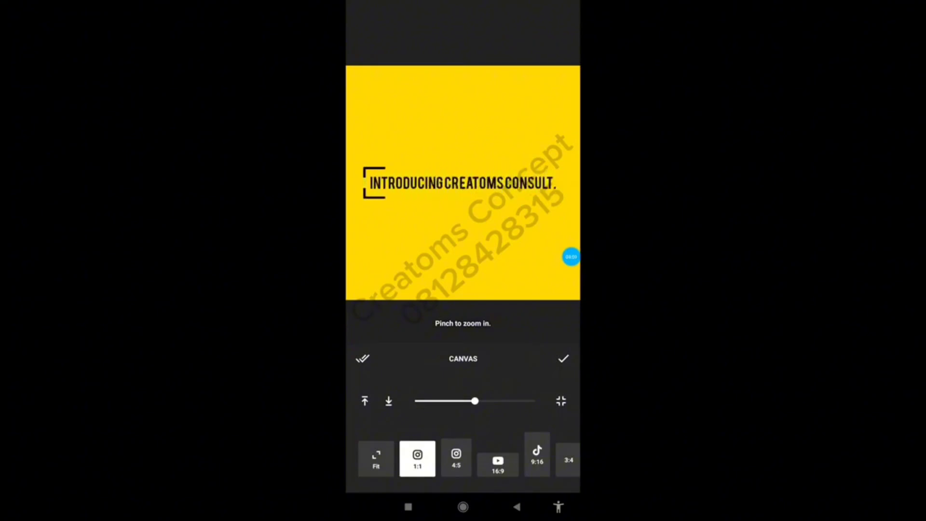
click(498, 464)
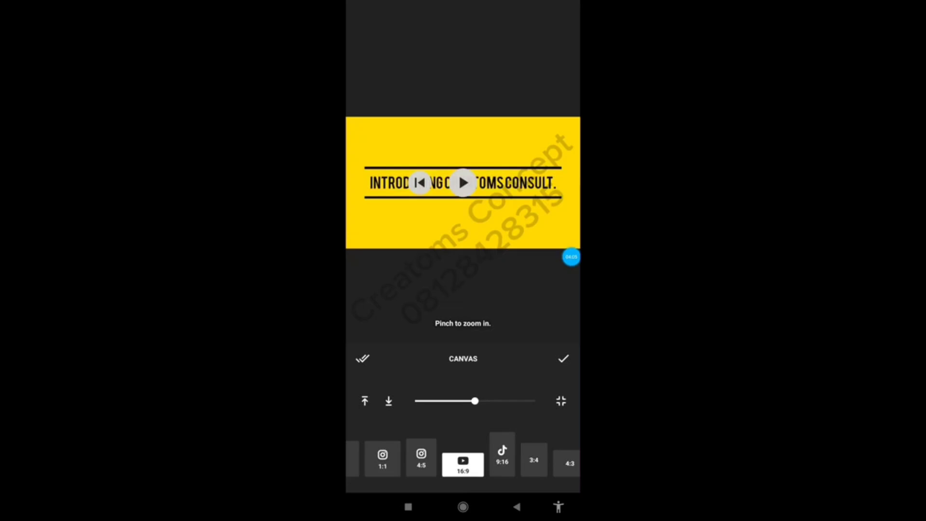
click(502, 454)
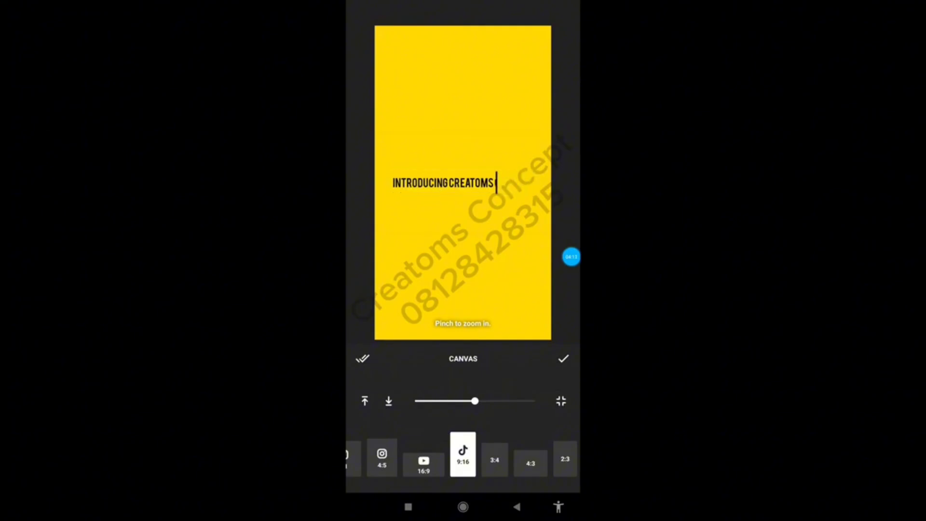
click(531, 461)
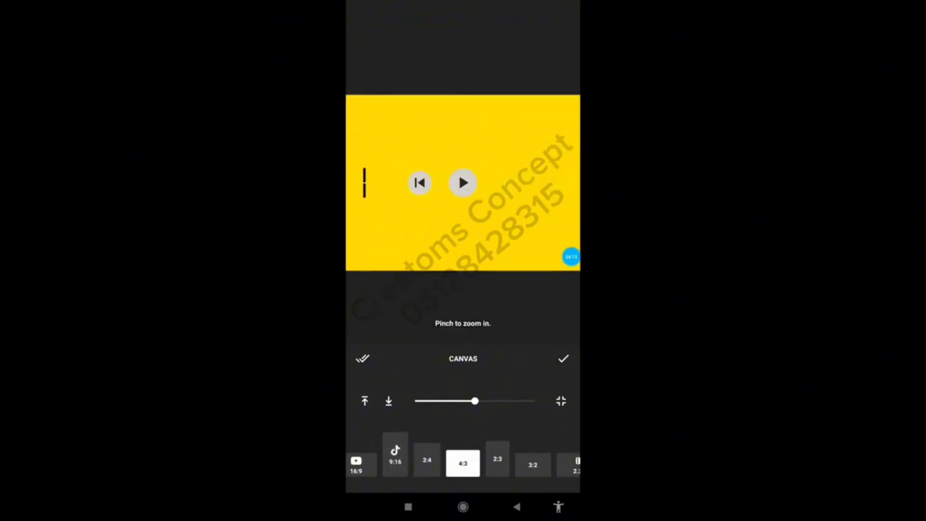
drag(395, 459, 535, 460)
click(498, 464)
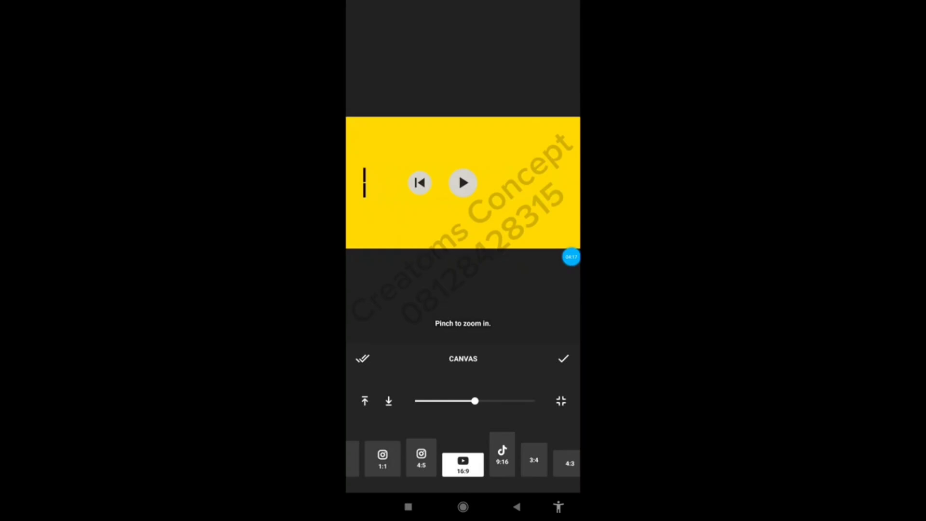
click(564, 358)
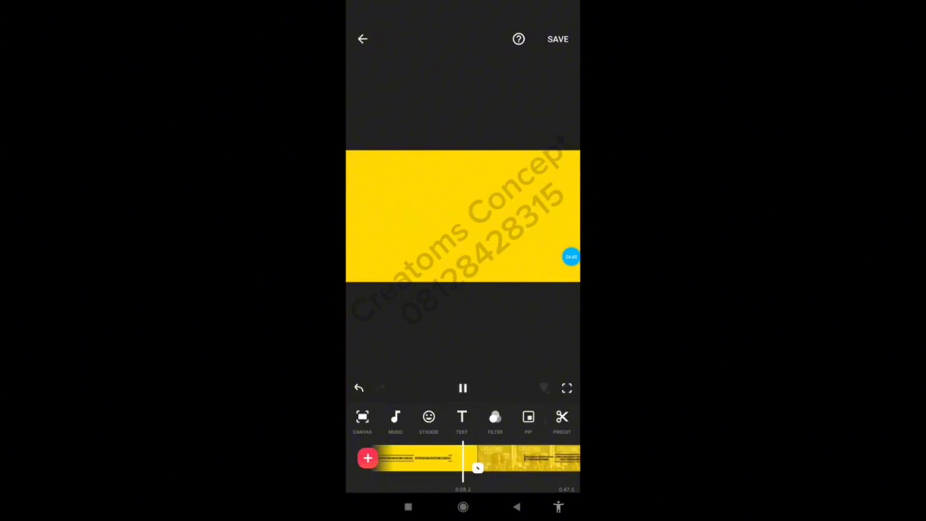
Step: Scrub to the blank yellow stretch and delete it
click(464, 388)
drag(507, 458, 515, 458)
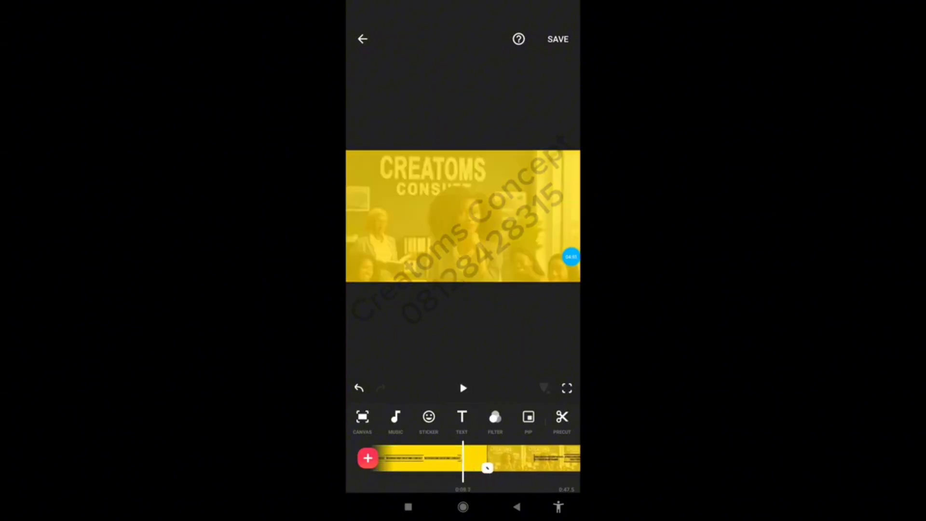
click(463, 388)
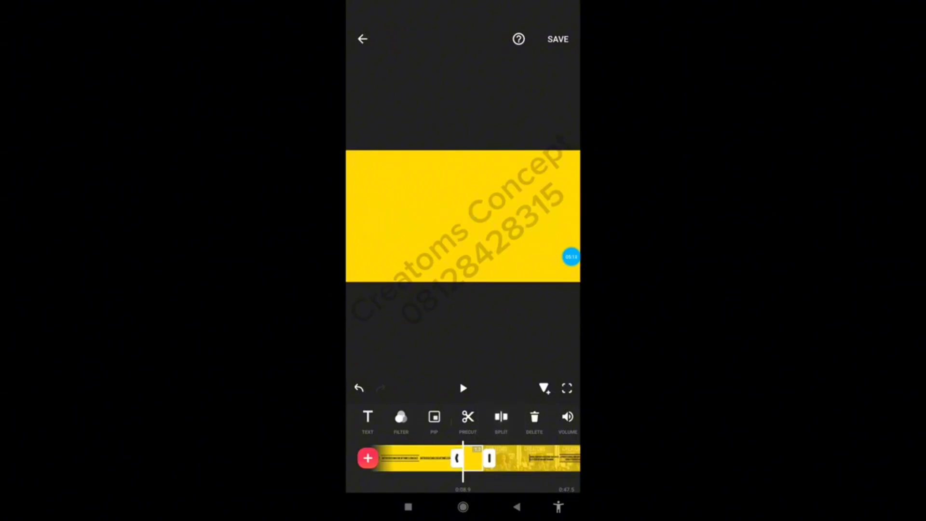
click(534, 417)
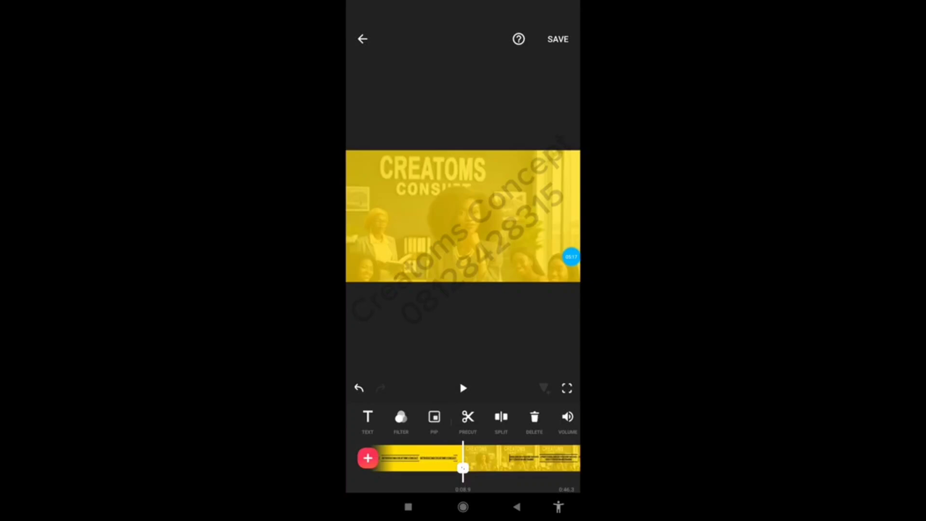
Step: Play back from before the office clip to check the cut
drag(405, 460, 470, 460)
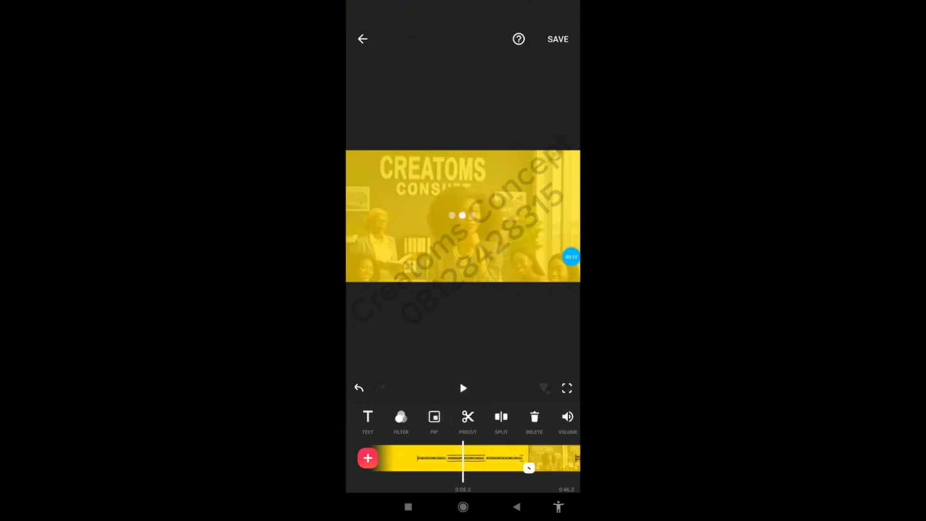
click(464, 388)
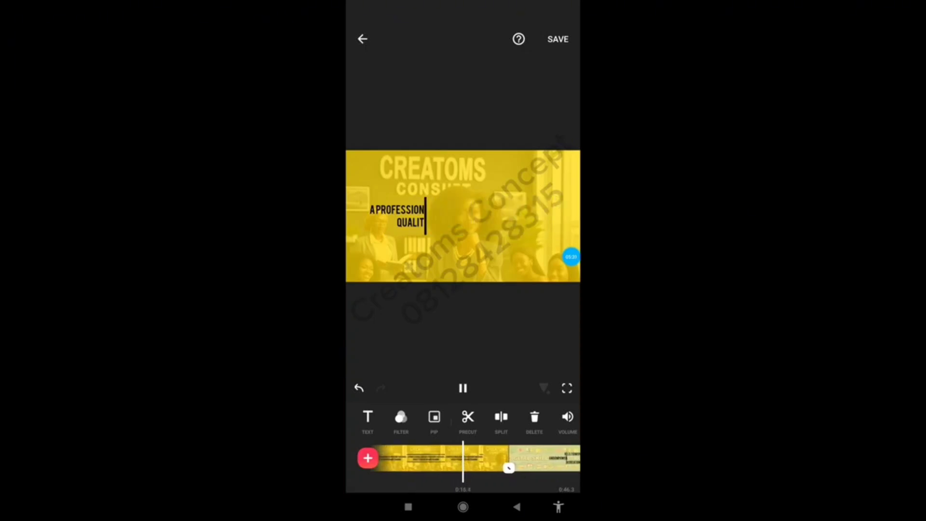
click(424, 458)
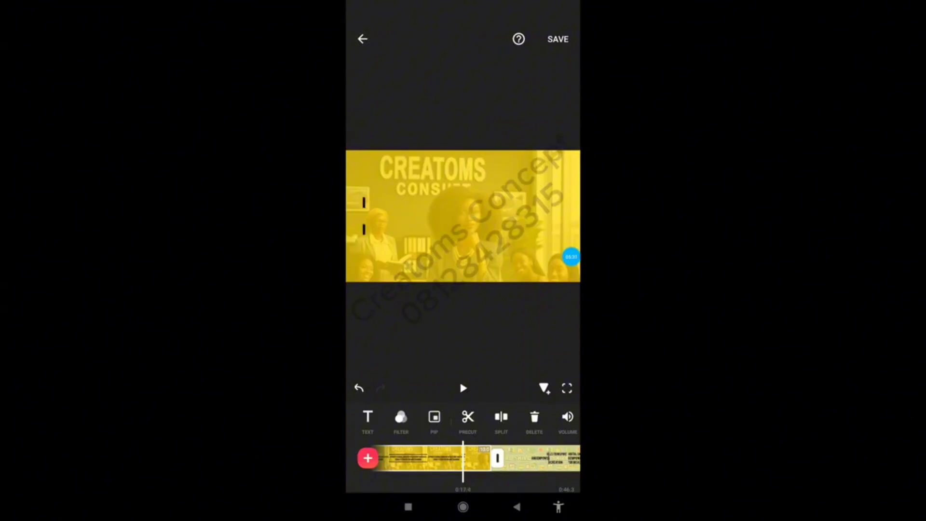
click(464, 388)
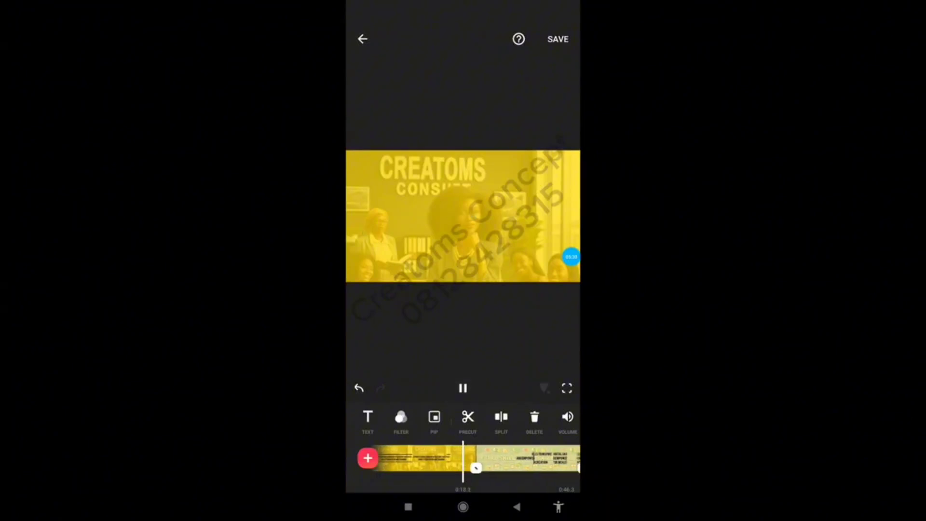
drag(536, 458, 445, 458)
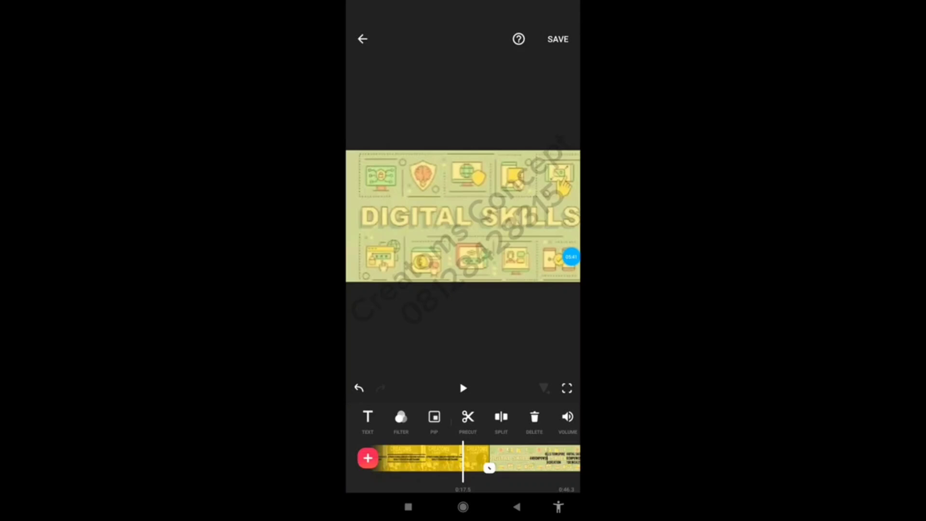
Step: Split the CREATOMS office clip just after its title appears
click(464, 387)
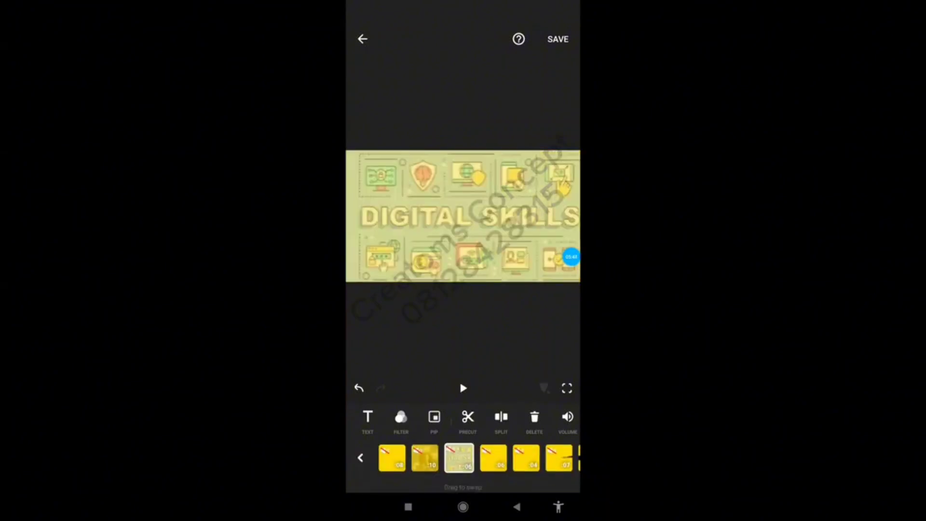
click(394, 457)
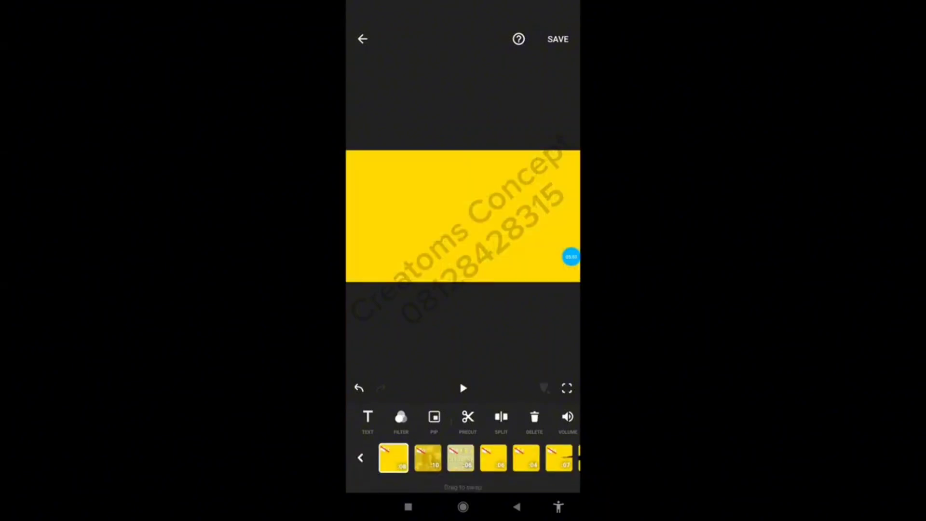
click(426, 458)
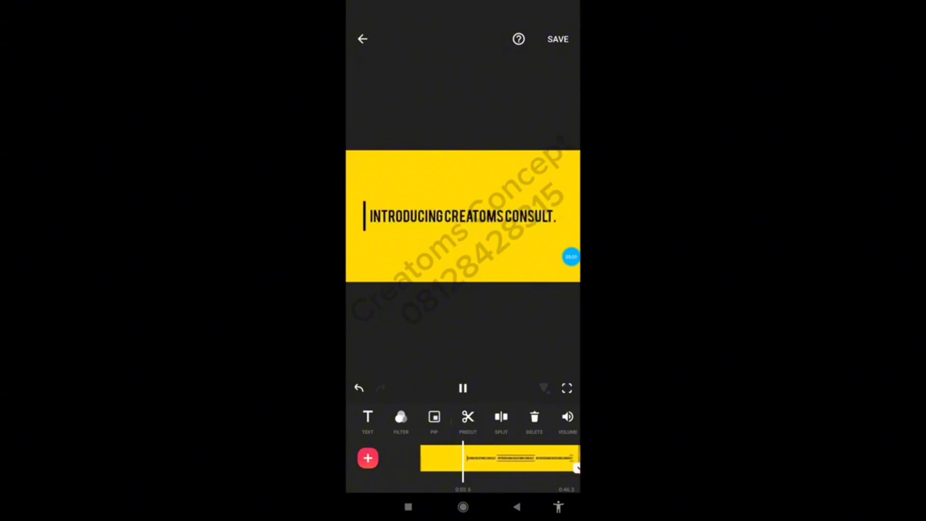
drag(569, 467, 583, 467)
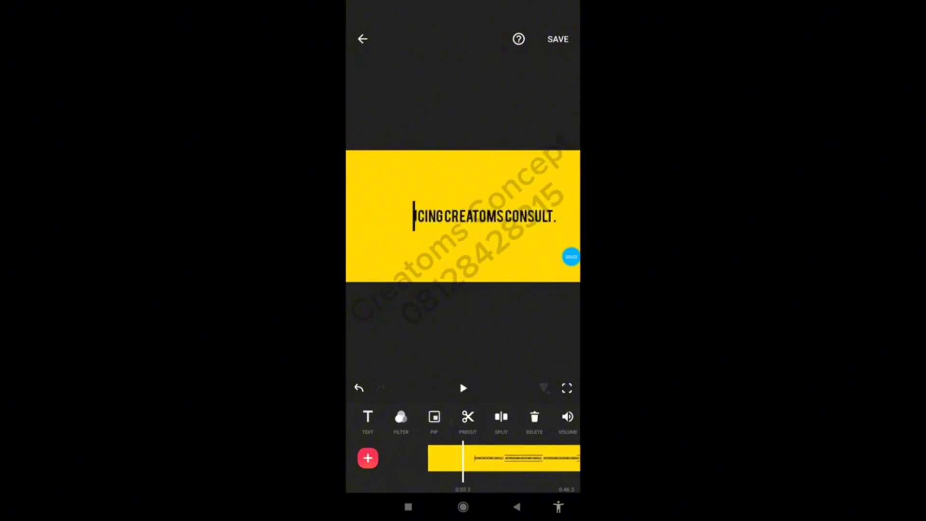
click(502, 418)
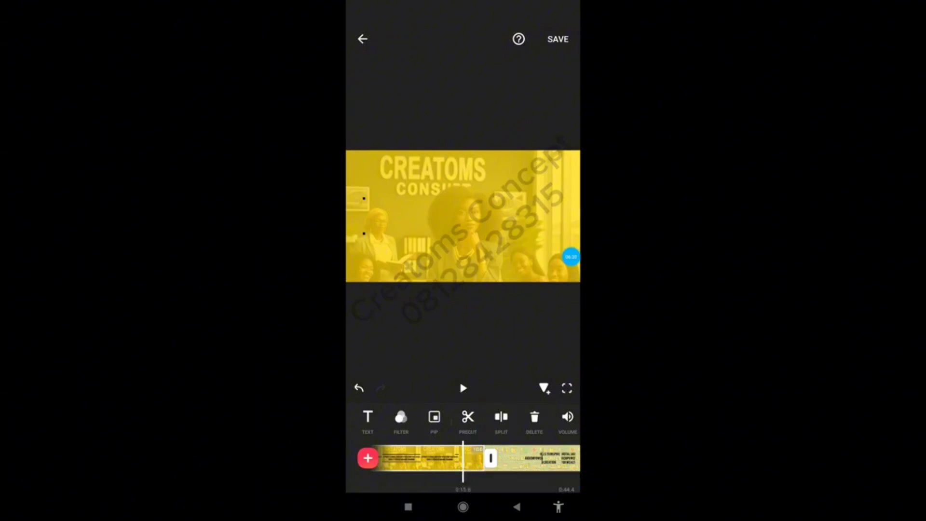
Step: Split off and delete the trailing Digital Skills piece
click(502, 417)
click(534, 416)
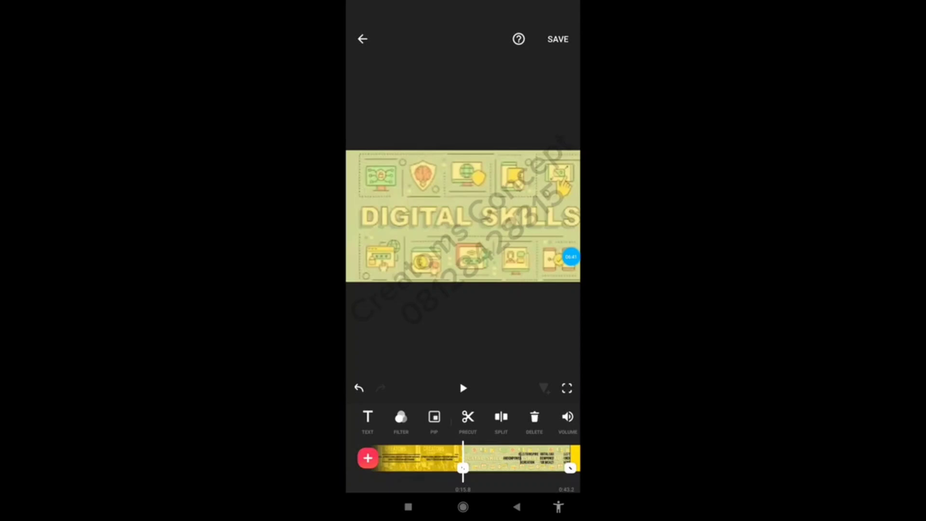
click(463, 388)
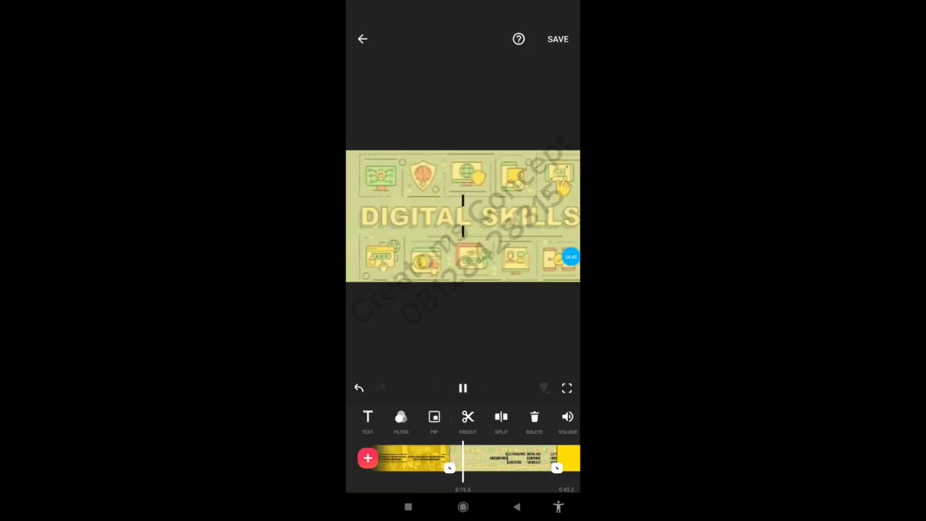
click(464, 388)
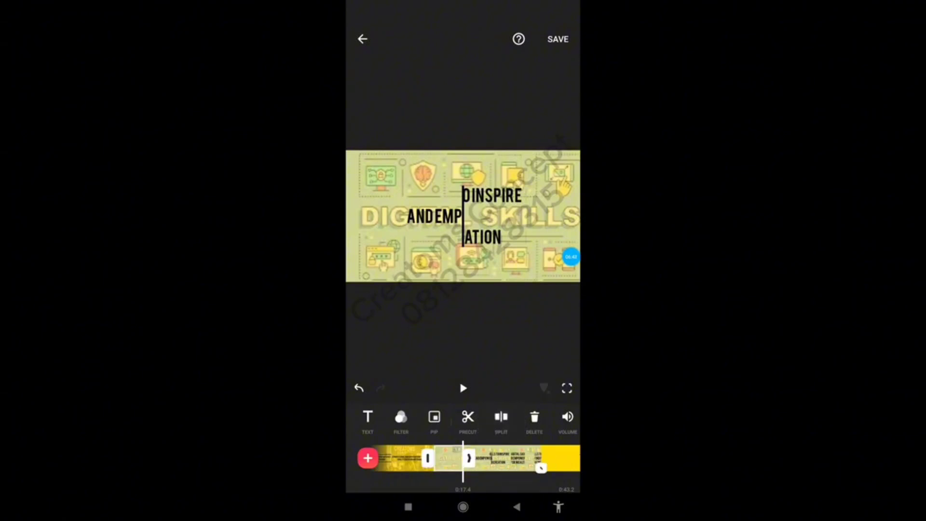
Step: Delete another unwanted piece and split the business-owners caption clip
click(534, 418)
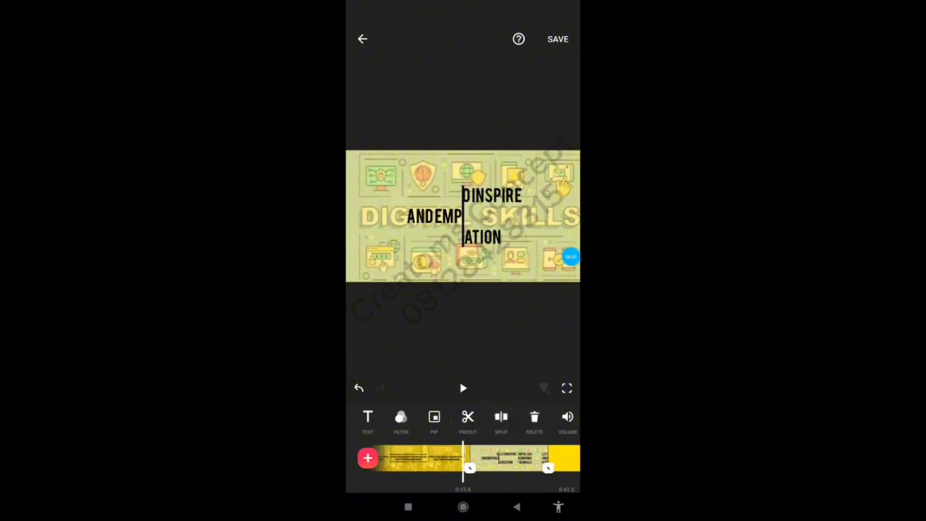
click(463, 388)
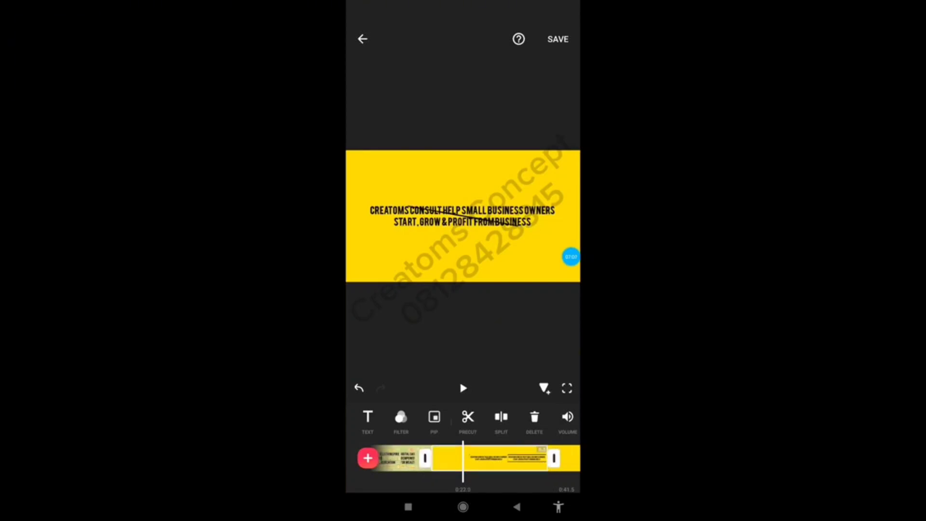
click(501, 416)
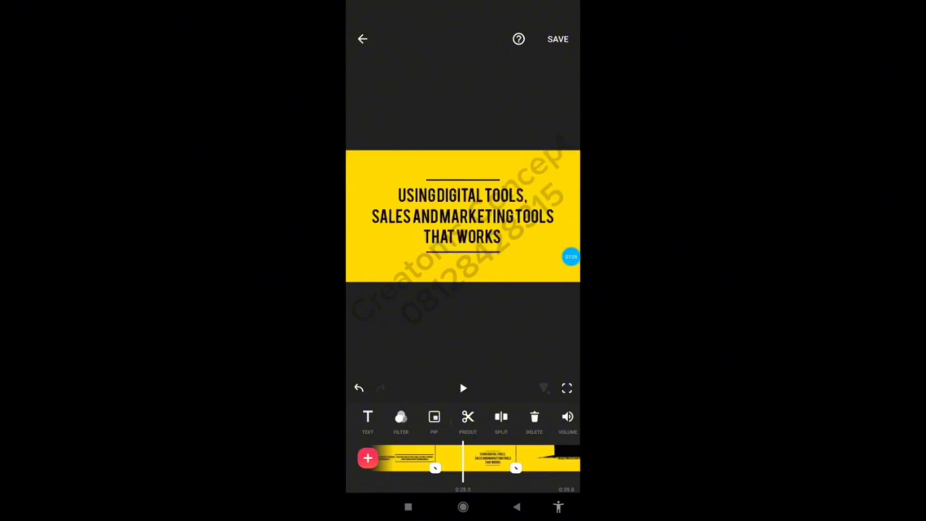
Step: Trim the start of the digital-tools caption clip
click(492, 457)
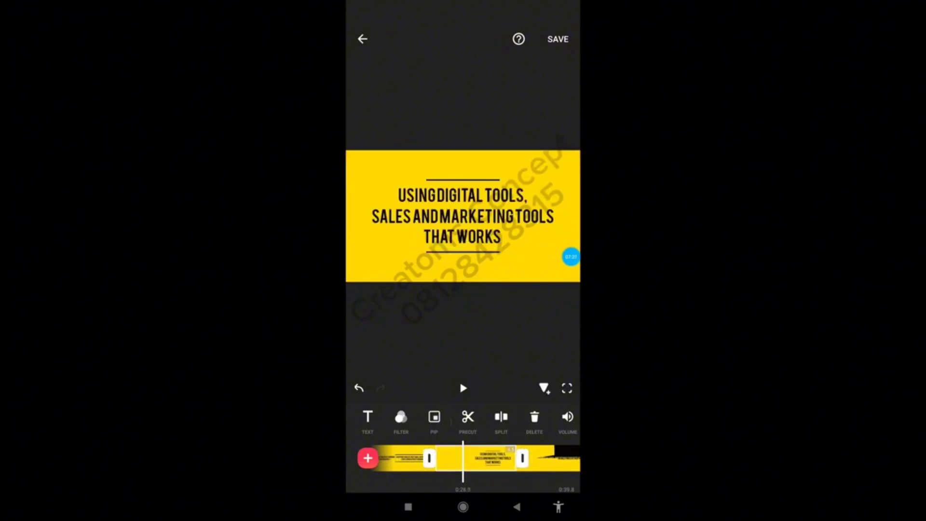
drag(429, 457, 457, 457)
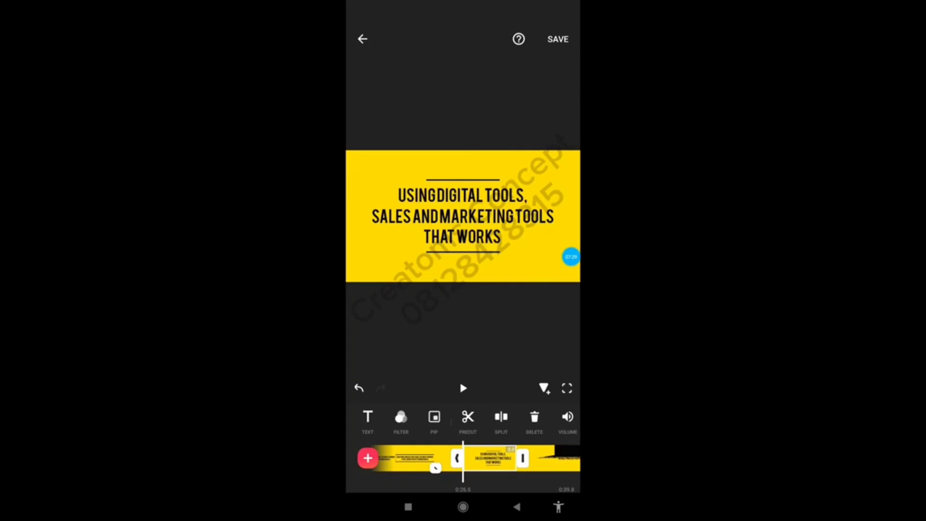
drag(523, 457, 499, 458)
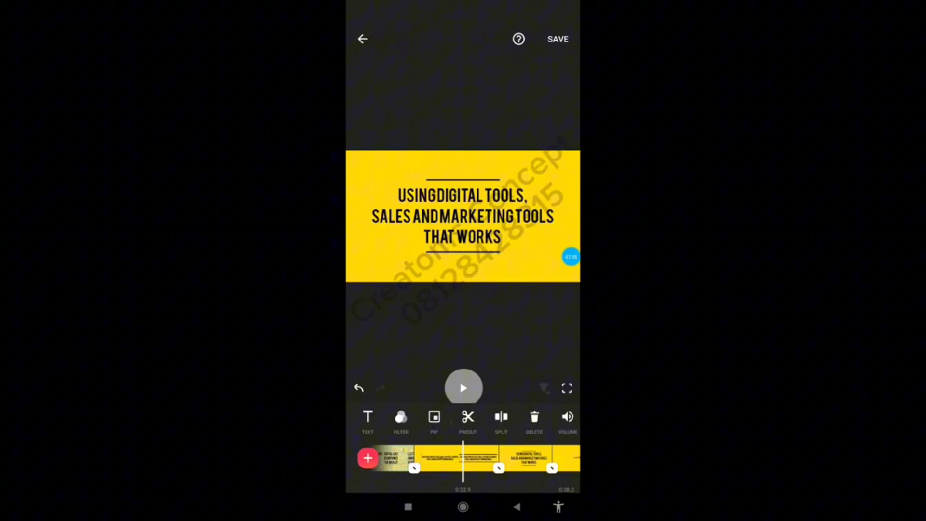
click(463, 389)
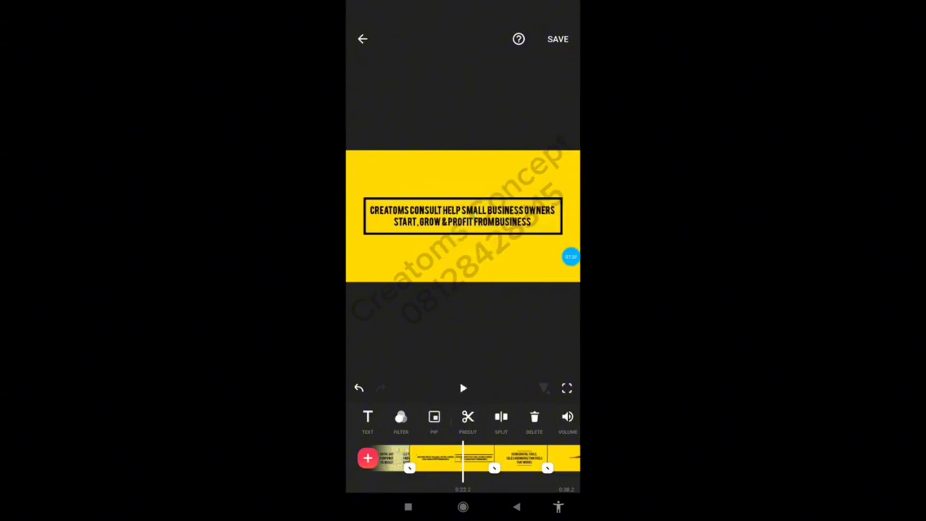
Step: Preview the business-owners caption, then adjust the TAILORED COACHING clip's start
click(469, 391)
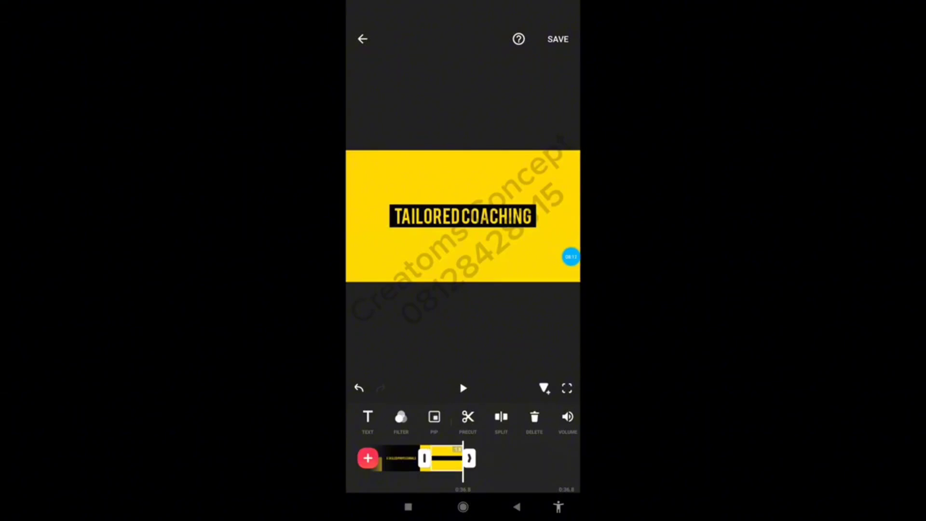
drag(424, 458, 399, 458)
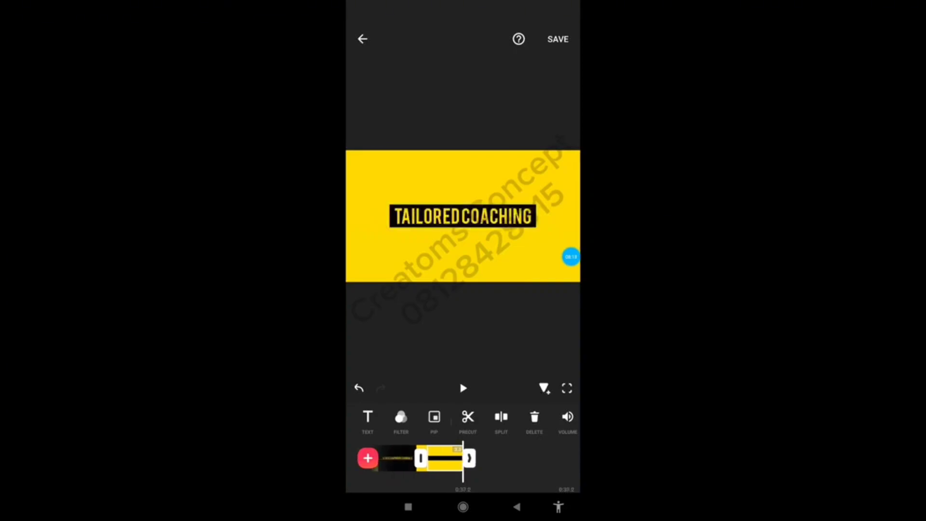
drag(521, 459, 406, 458)
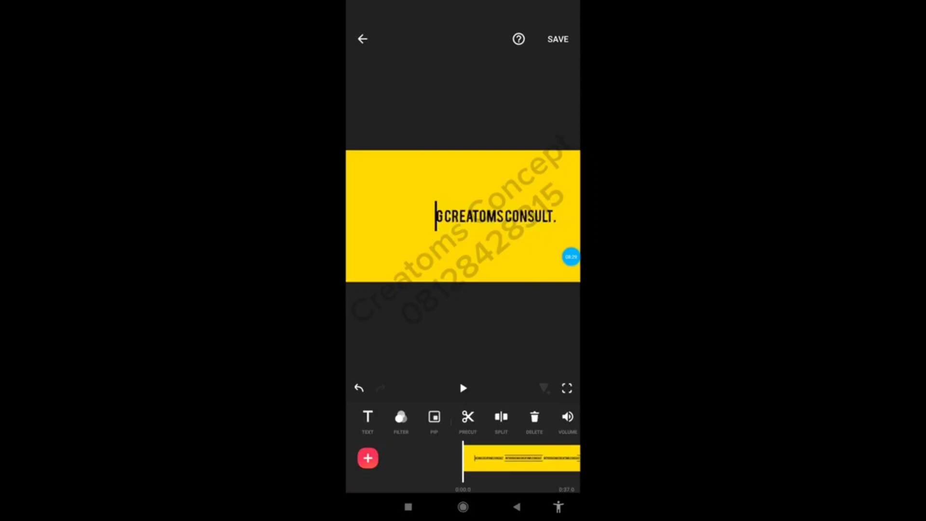
click(571, 256)
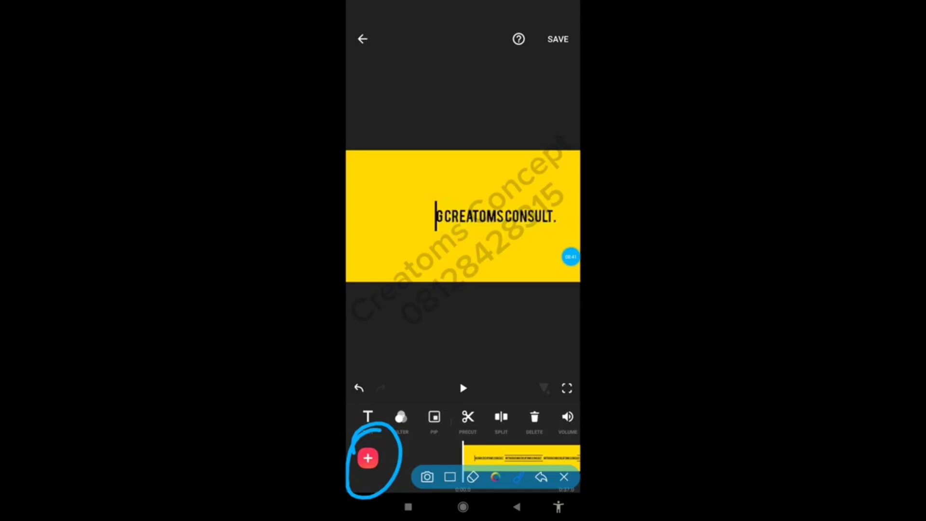
click(564, 477)
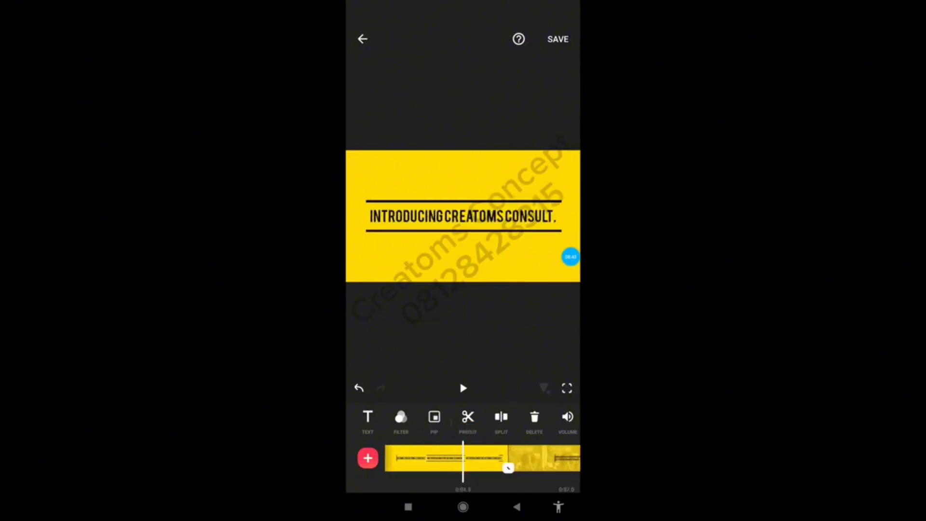
drag(521, 458, 502, 458)
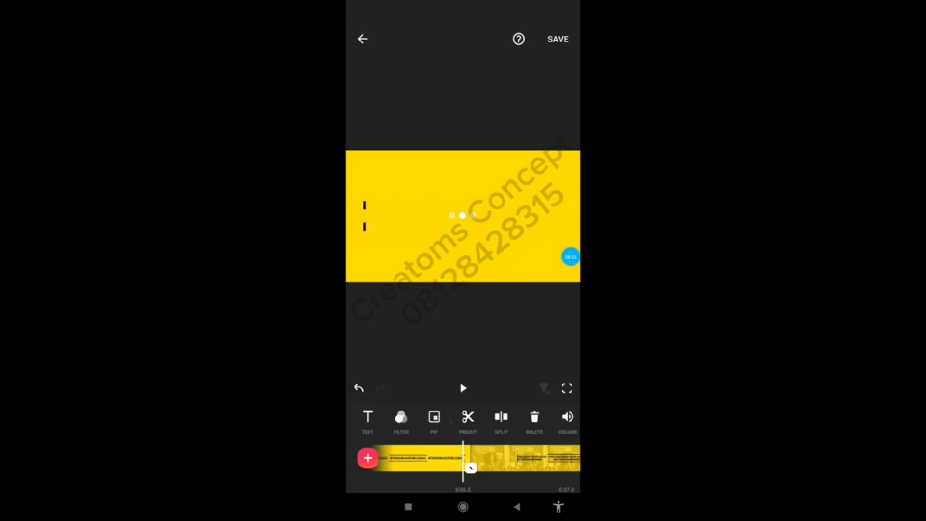
mouse_move(521, 458)
mouse_down()
mouse_move(503, 458)
mouse_move(521, 458)
mouse_up()
click(470, 458)
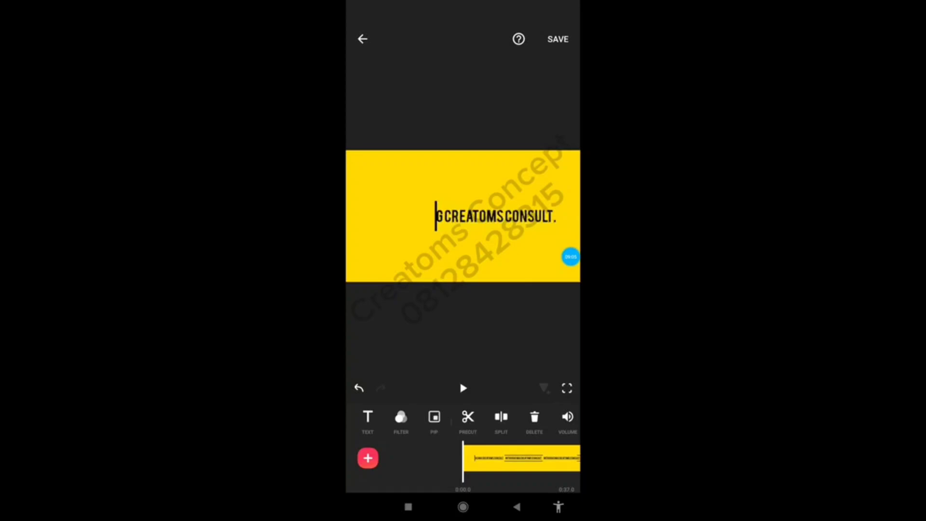
drag(551, 459, 452, 458)
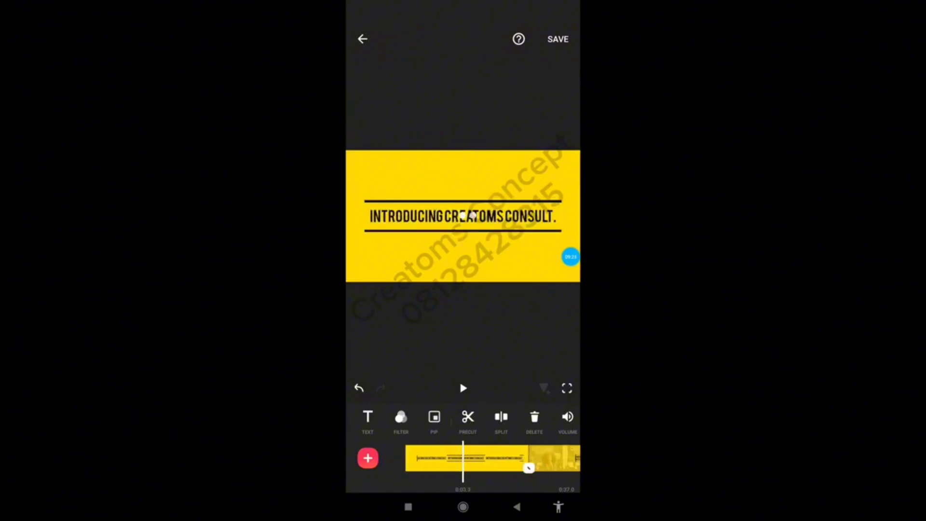
scroll(521, 458, right, 3)
Step: Select the clip and open the Music library's Featured tracks
click(506, 459)
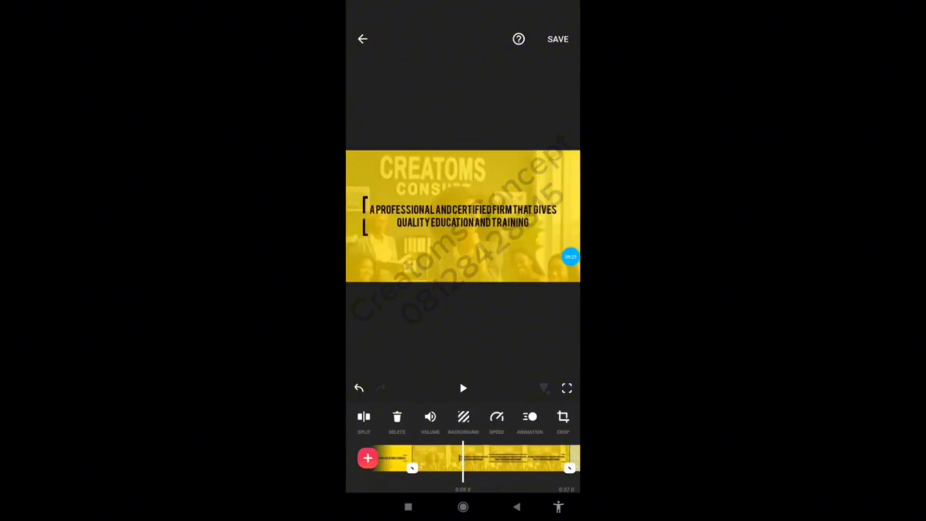
drag(535, 417, 376, 416)
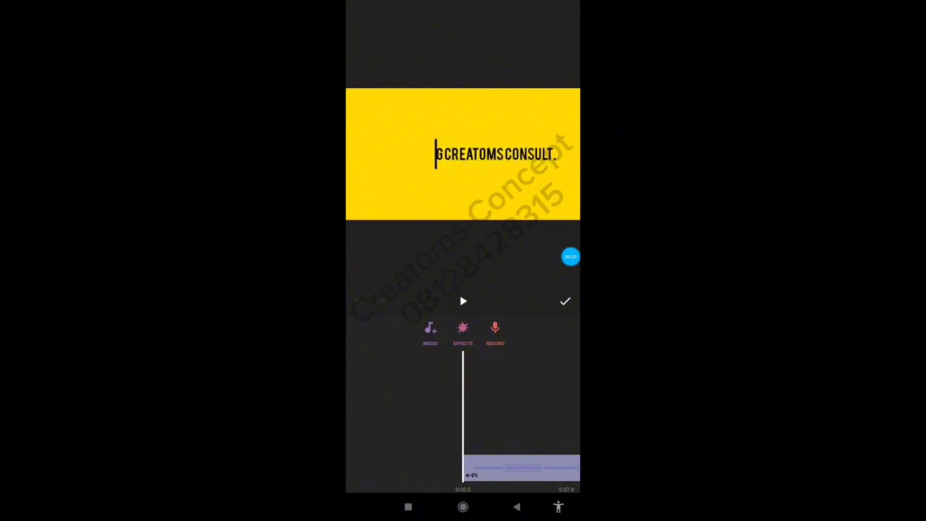
click(431, 331)
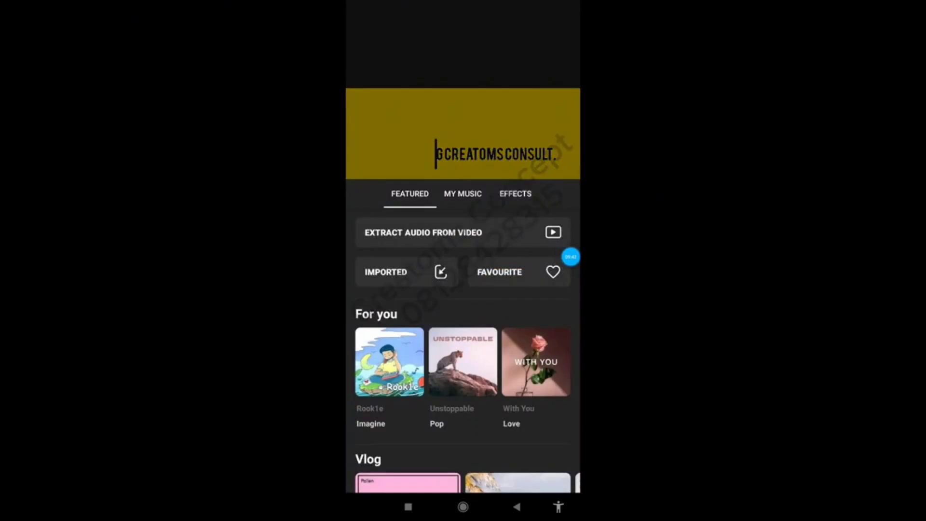
scroll(464, 348, down, 5)
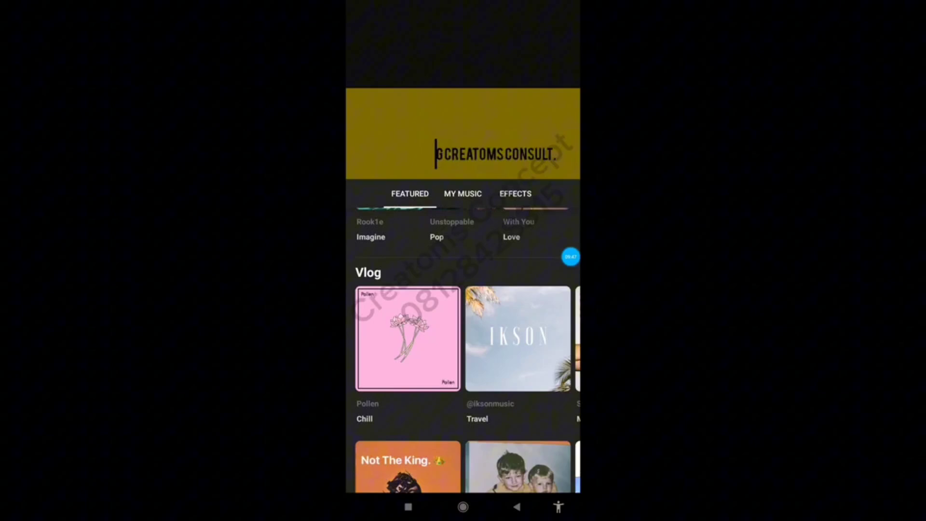
scroll(463, 348, up, 5)
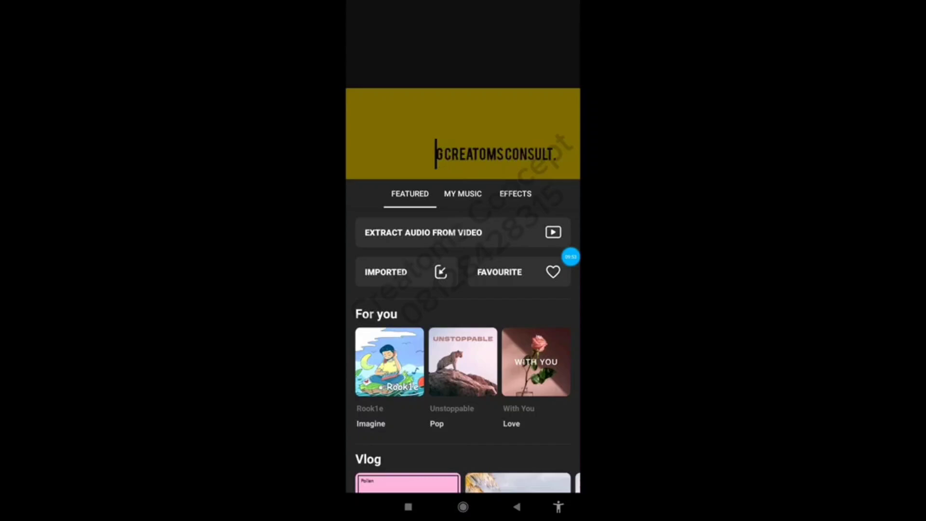
Step: Show the sound-effect categories from the EFFECTS tab
click(515, 193)
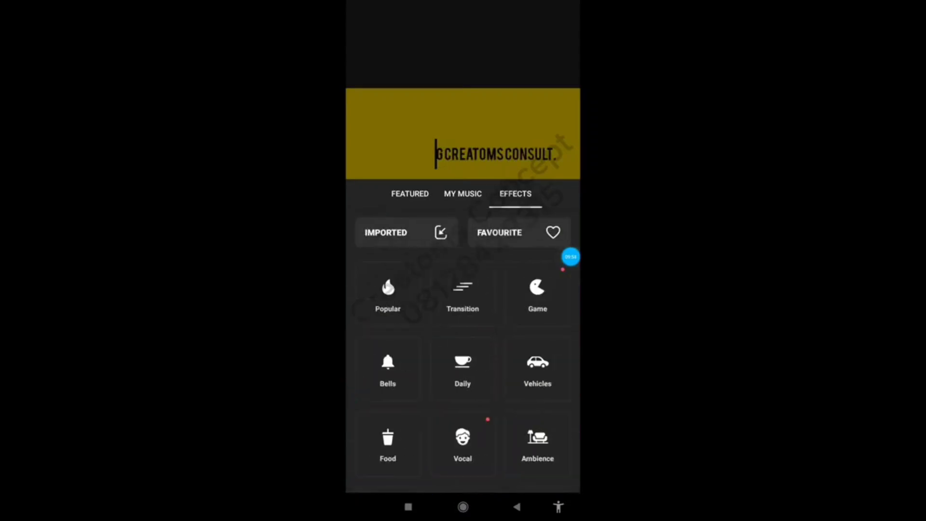
scroll(464, 348, down, 3)
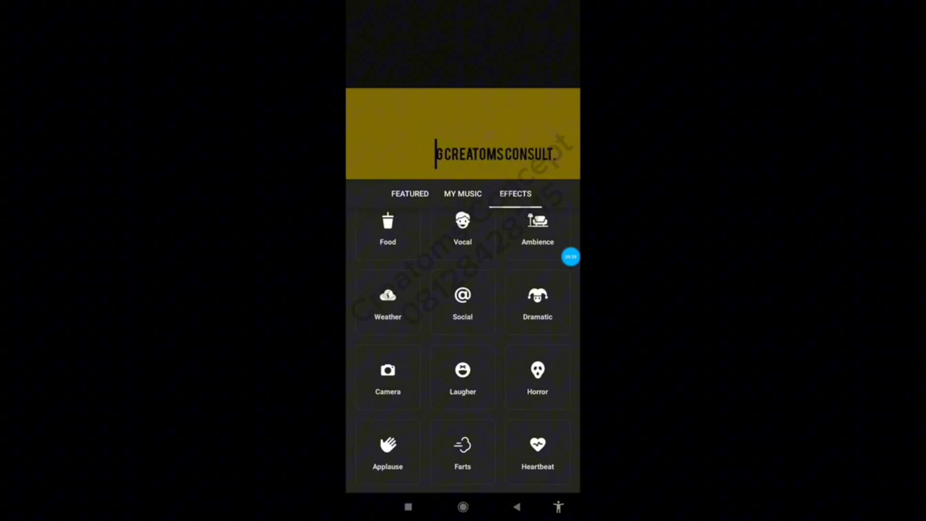
scroll(464, 348, down, 2)
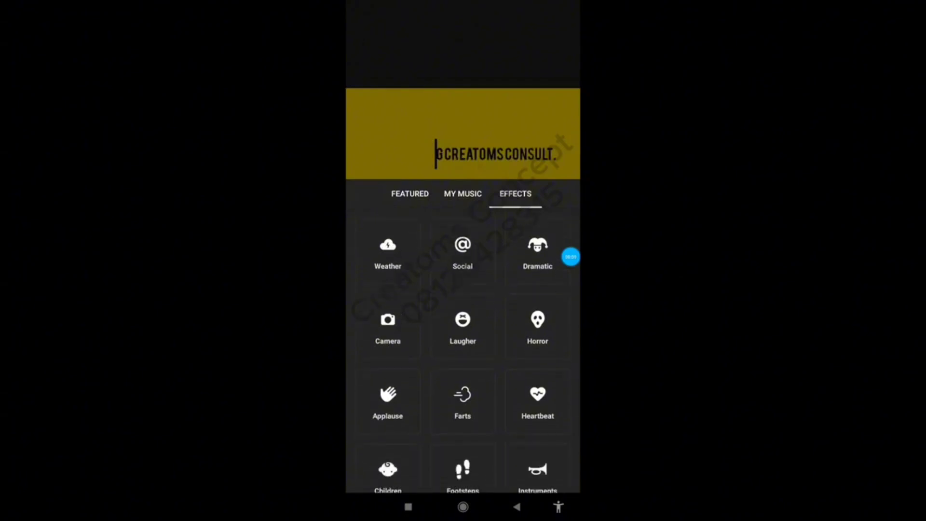
scroll(463, 347, down, 1)
scroll(464, 347, down, 2)
scroll(463, 347, down, 1)
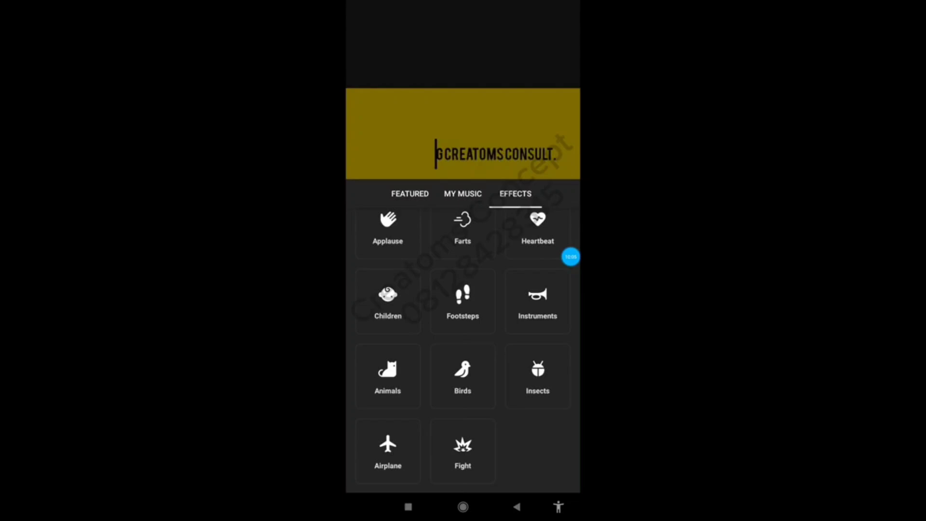
scroll(463, 347, up, 3)
scroll(463, 348, up, 2)
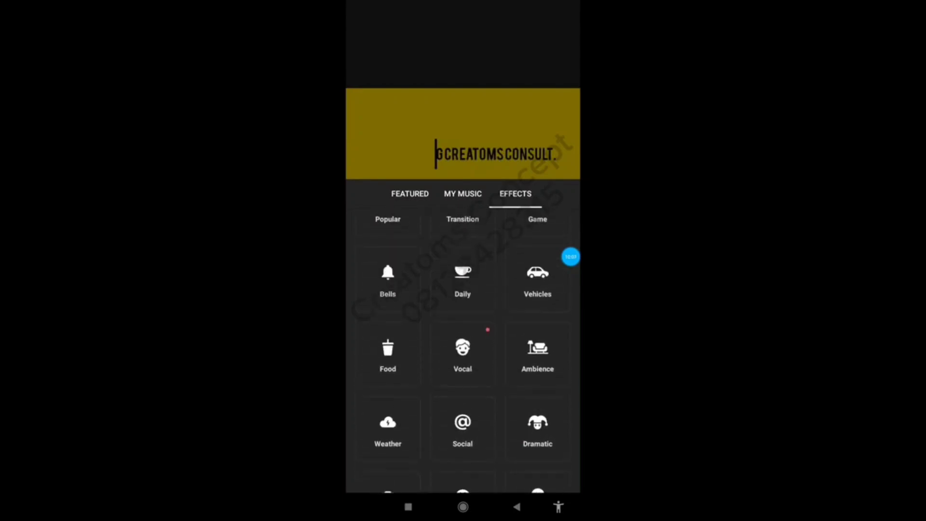
scroll(463, 347, up, 1)
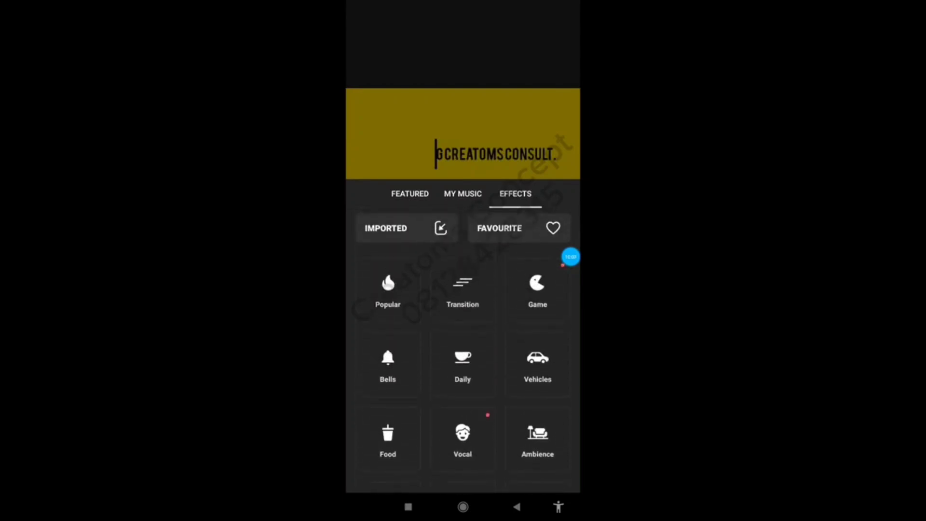
click(462, 438)
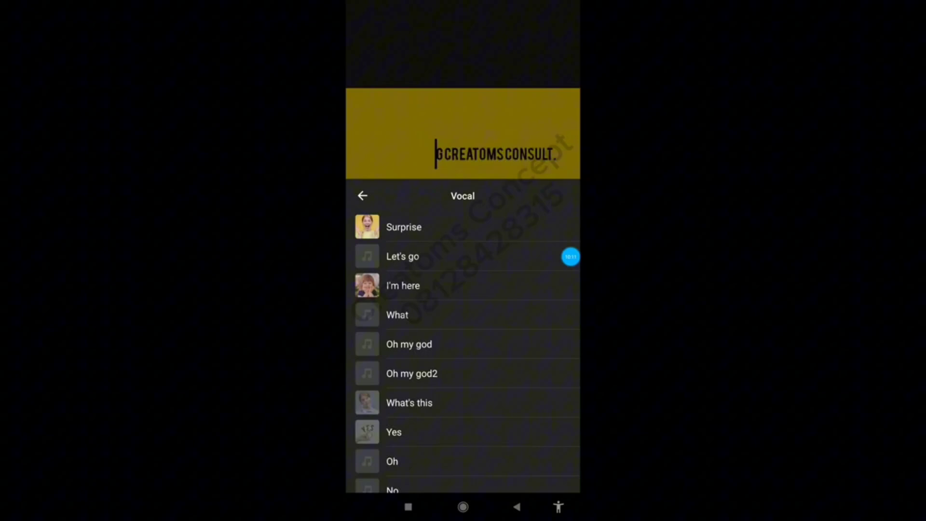
click(449, 402)
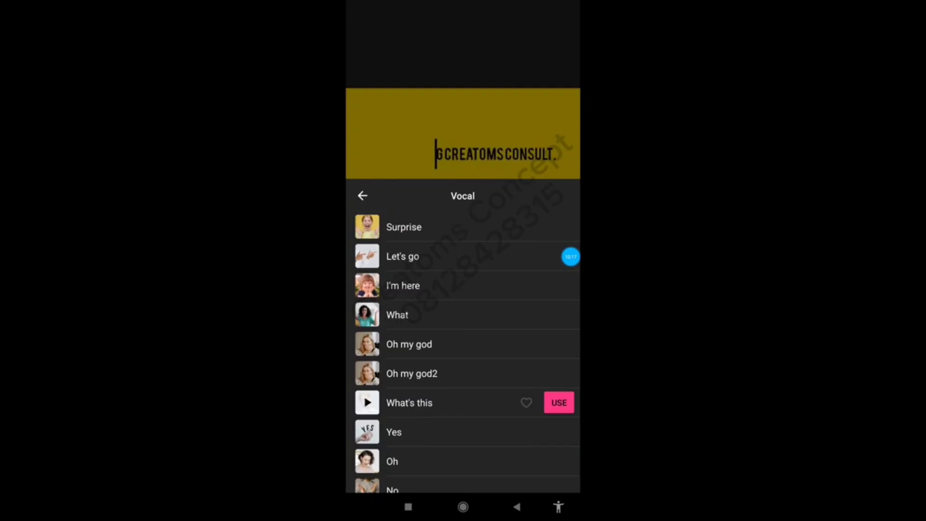
click(570, 257)
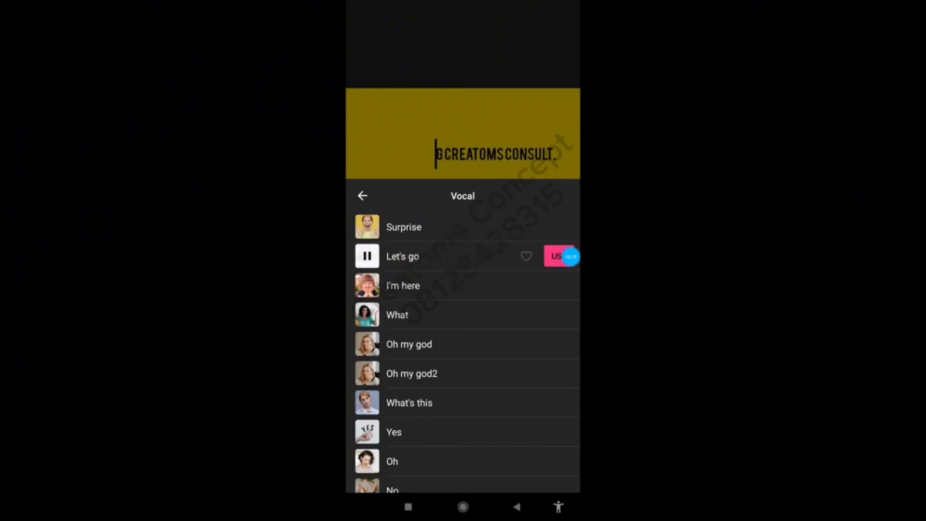
click(449, 226)
click(363, 196)
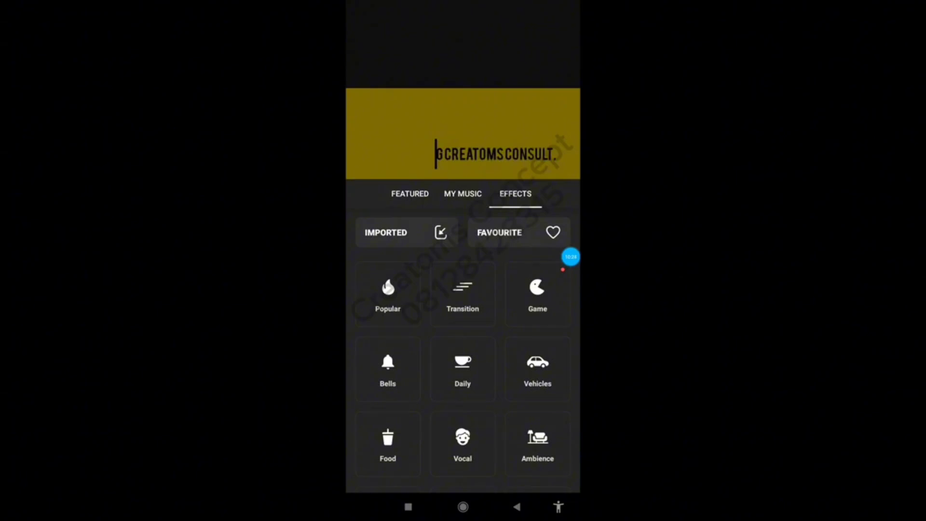
click(538, 370)
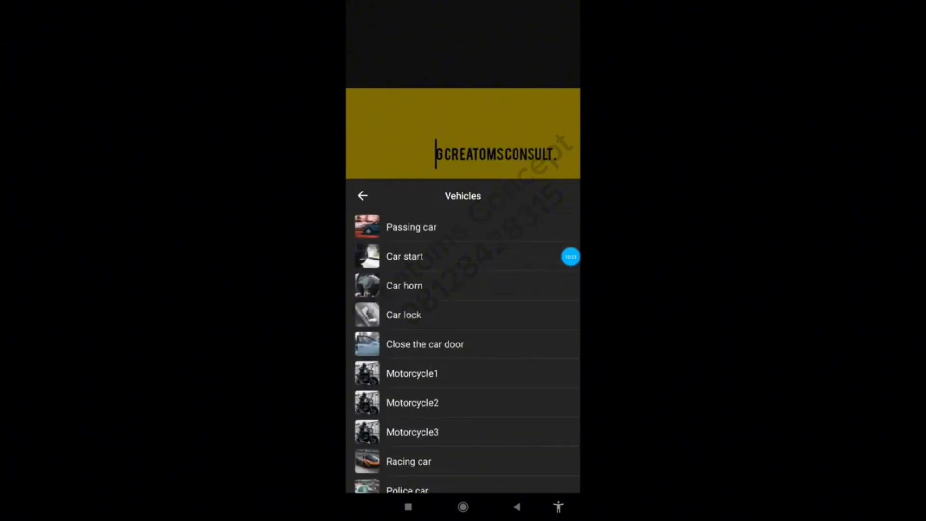
scroll(570, 256, down, 1)
click(570, 256)
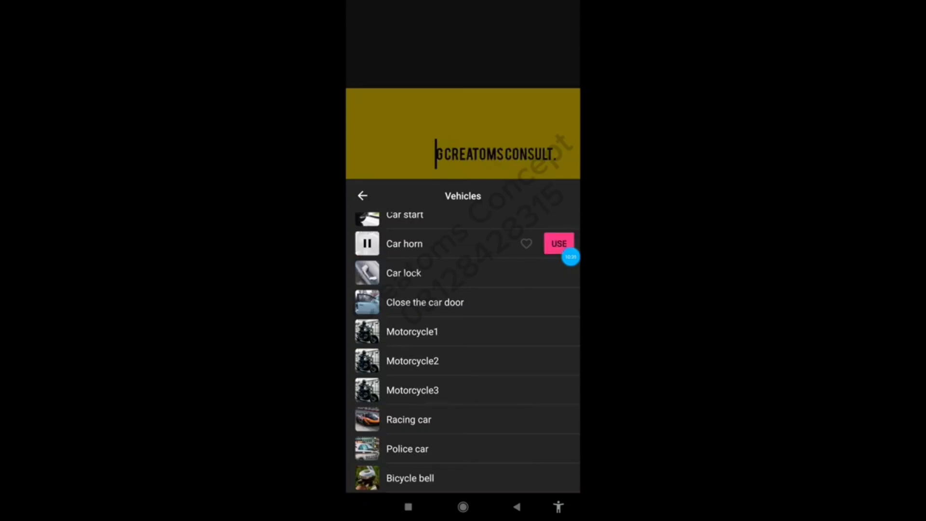
click(427, 302)
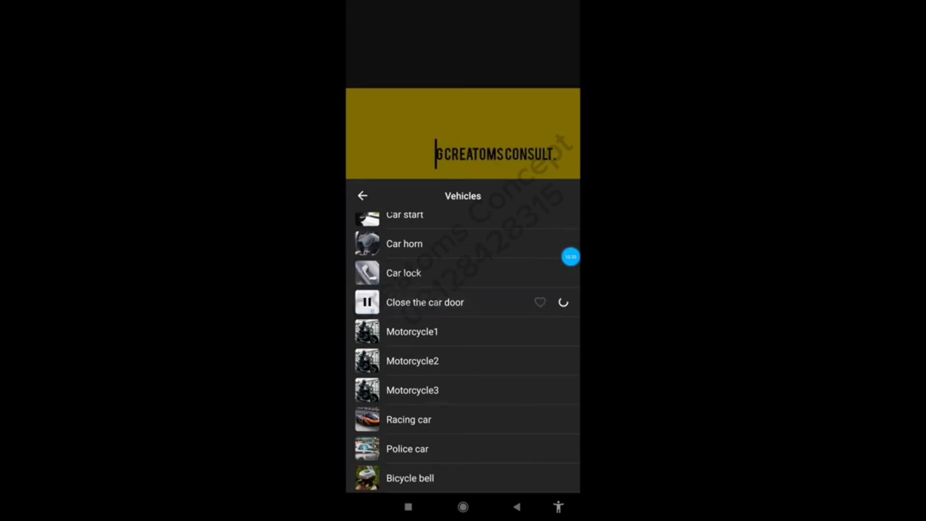
click(427, 361)
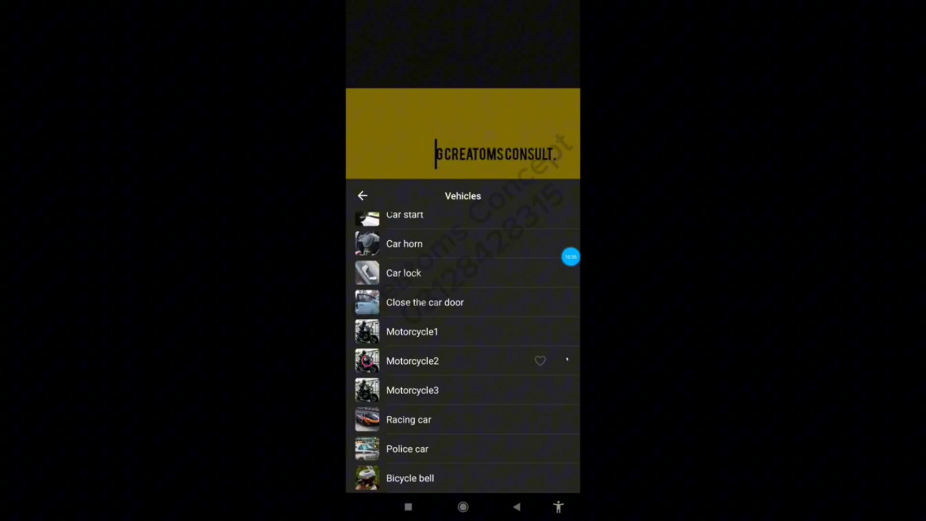
click(427, 450)
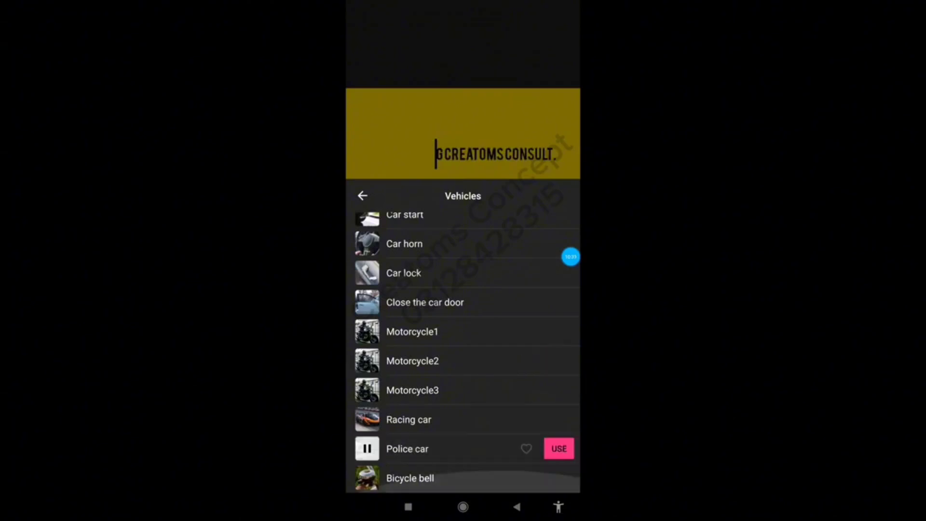
click(362, 196)
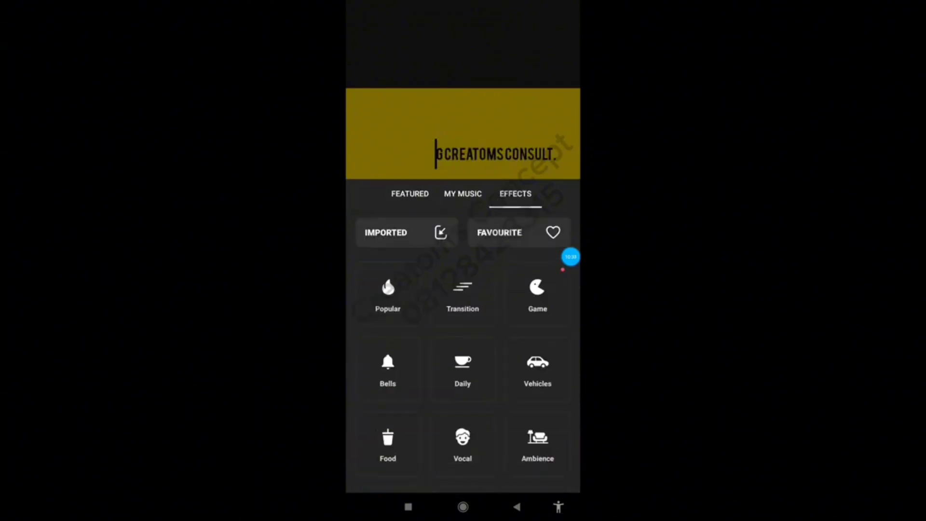
scroll(463, 352, down, 5)
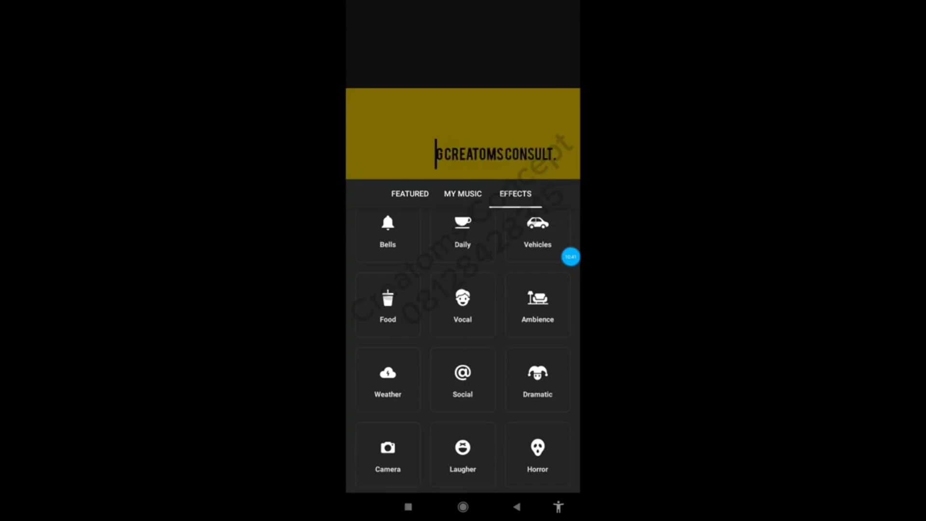
scroll(463, 351, down, 2)
scroll(463, 352, down, 1)
scroll(463, 352, down, 1)
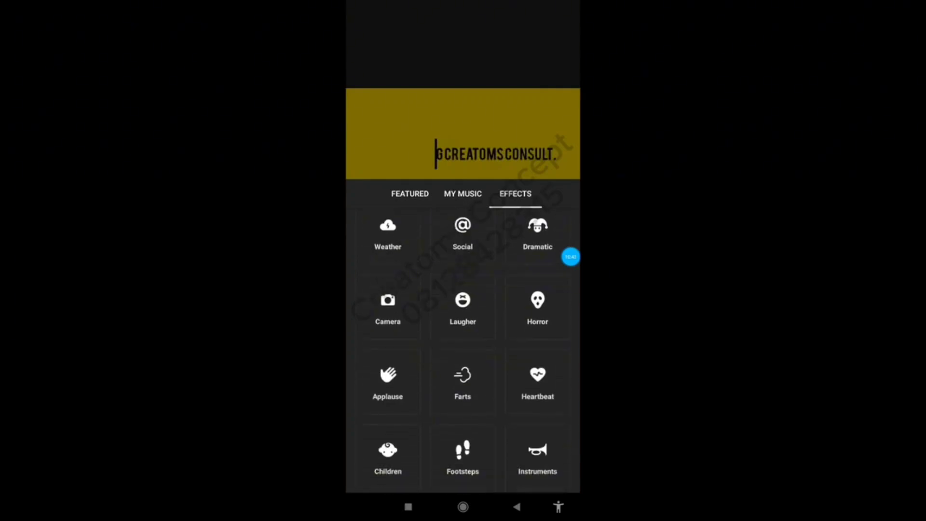
scroll(463, 352, down, 2)
scroll(463, 352, down, 1)
scroll(464, 352, down, 2)
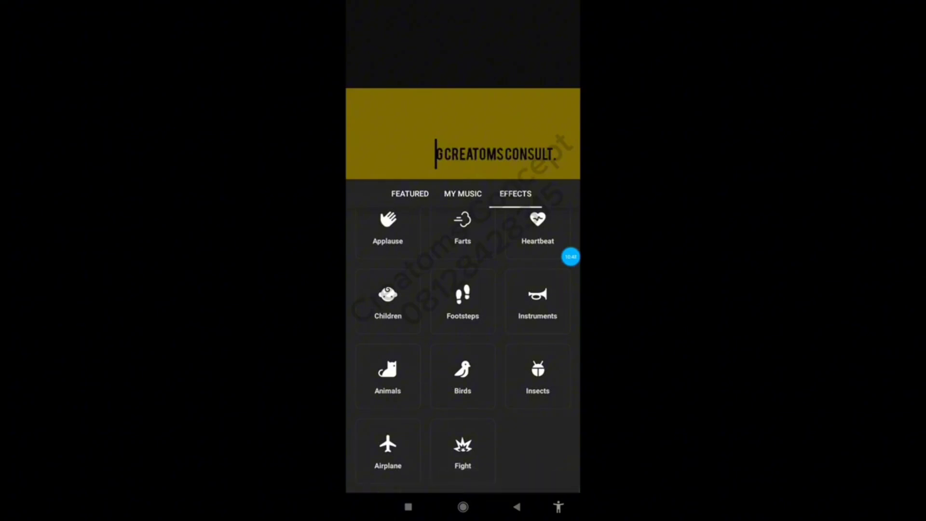
scroll(463, 352, up, 1)
scroll(464, 351, up, 1)
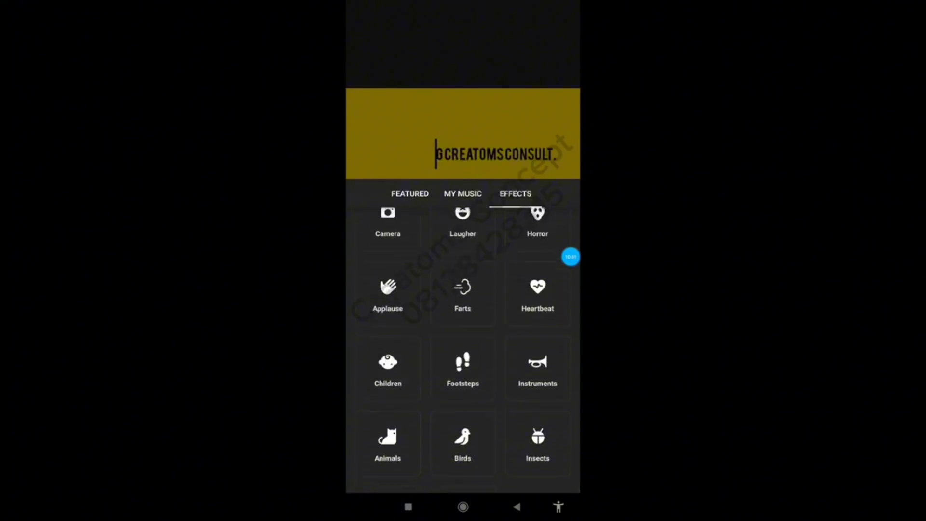
click(538, 293)
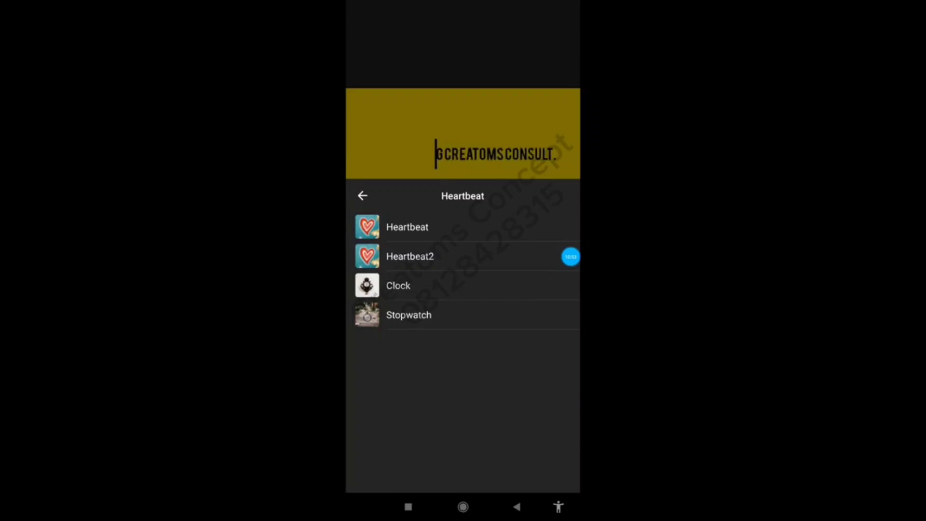
click(408, 226)
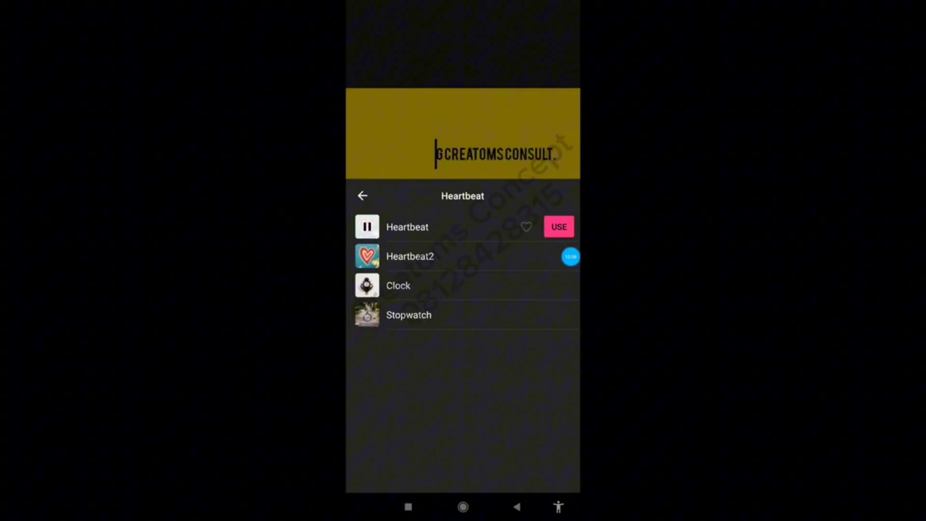
click(398, 286)
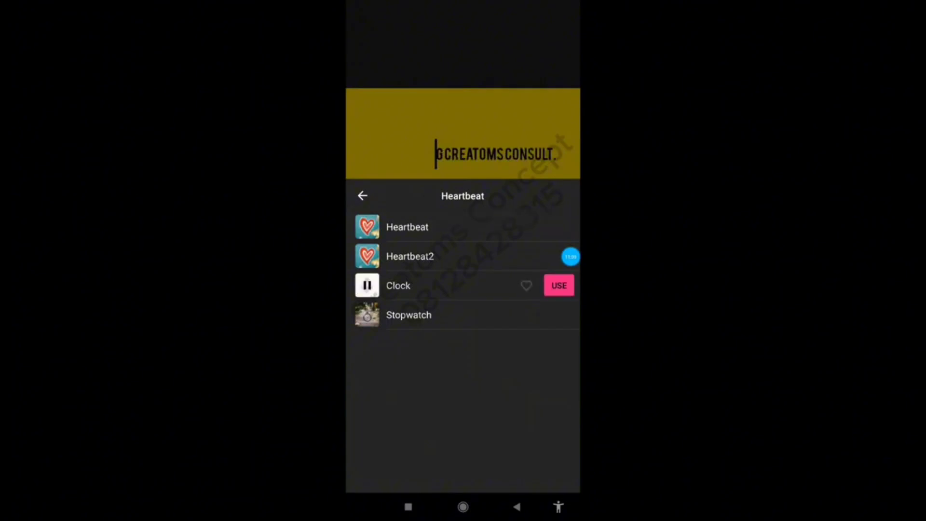
click(363, 196)
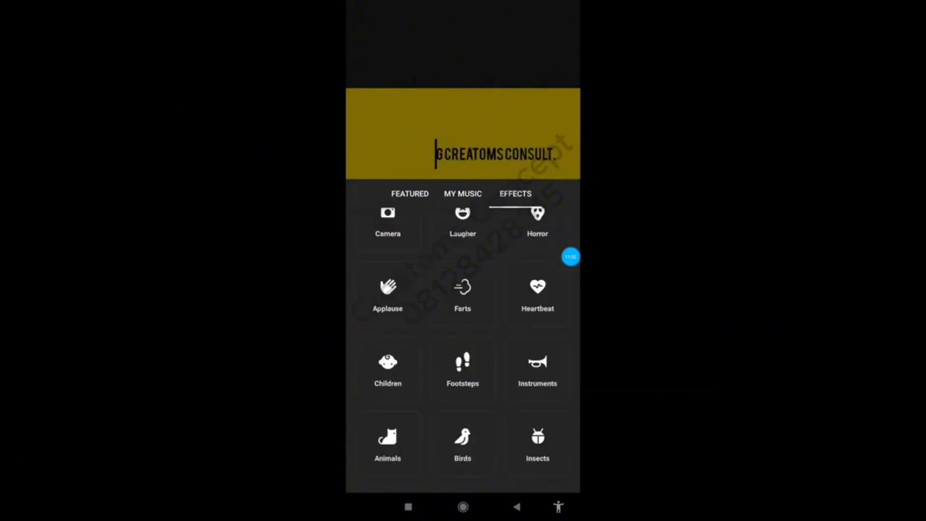
scroll(463, 340, down, 2)
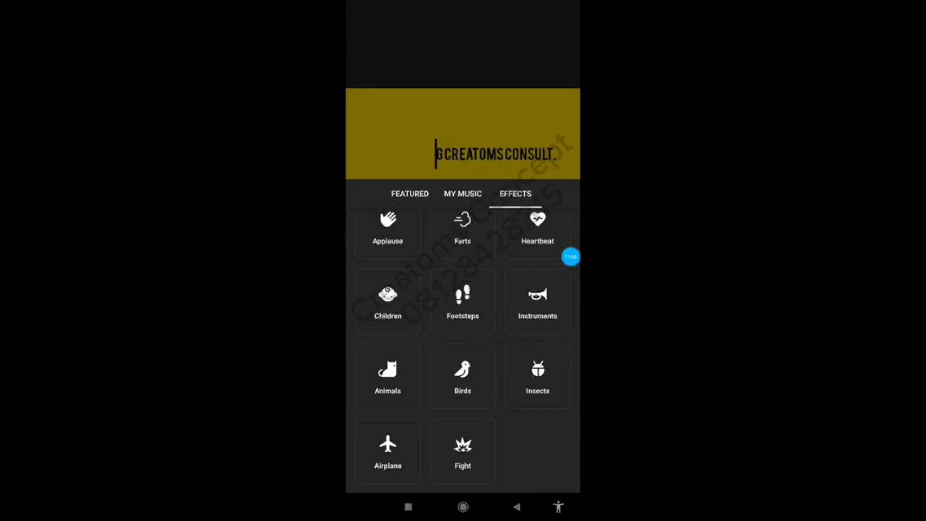
scroll(462, 341, up, 1)
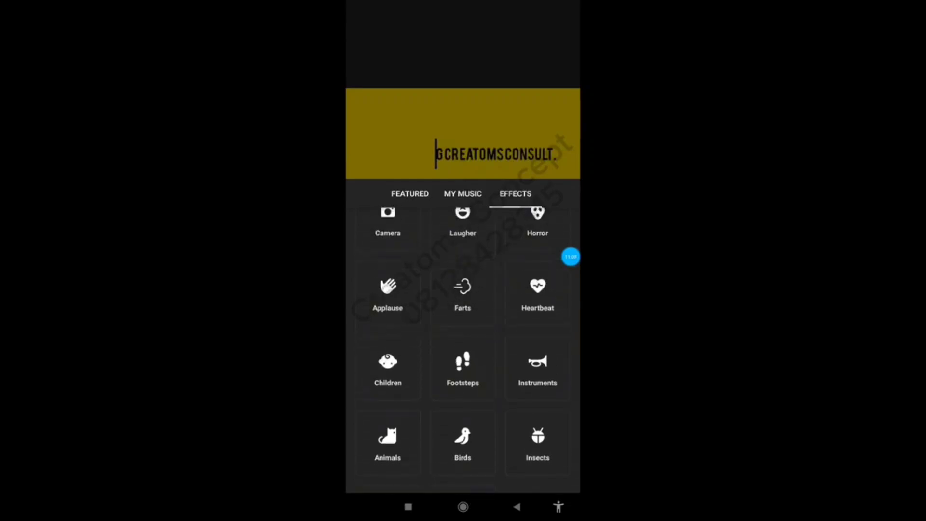
scroll(463, 341, up, 1)
scroll(462, 340, up, 1)
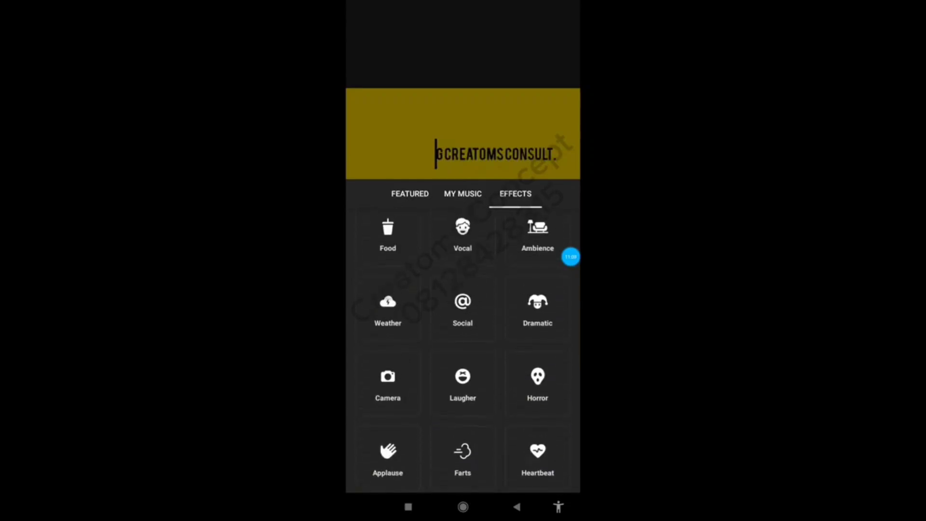
scroll(462, 341, up, 1)
scroll(462, 341, up, 1)
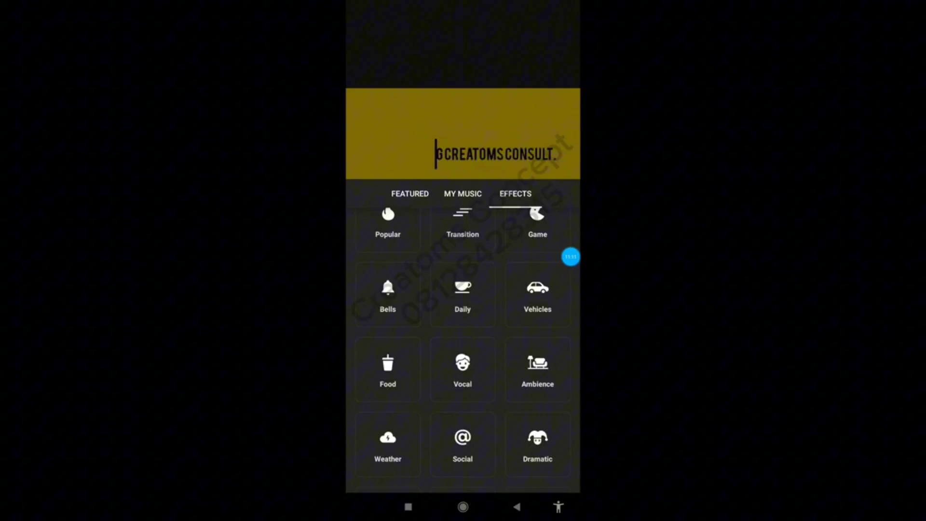
scroll(463, 340, up, 1)
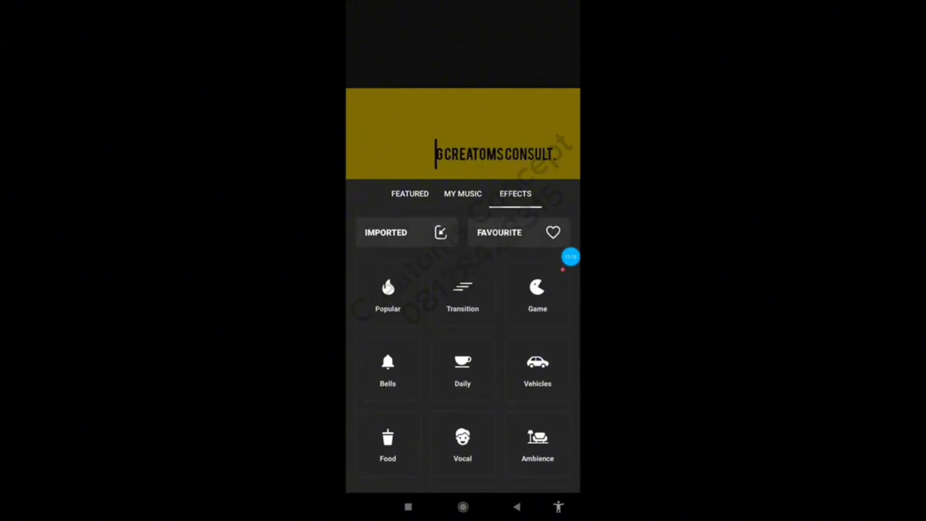
scroll(463, 347, down, 1)
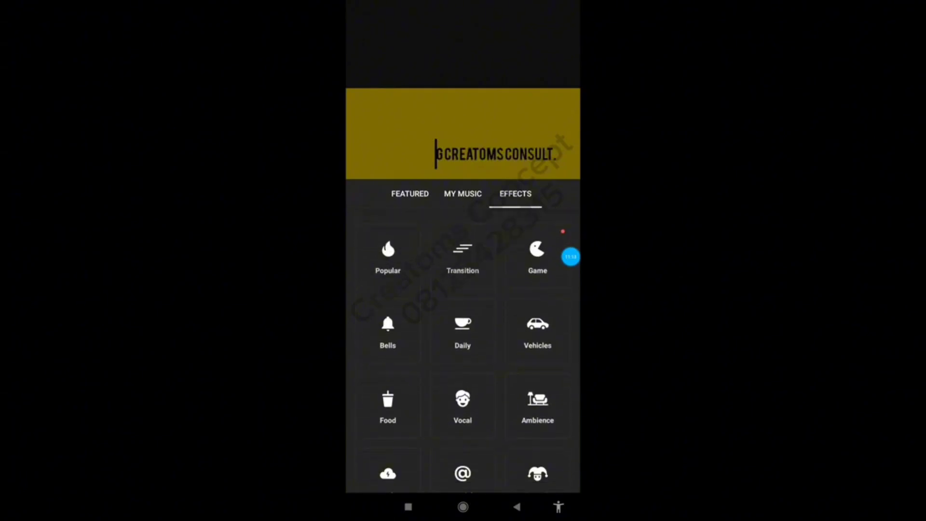
Step: Preview the Popular sound effects Firework3, Flash instant, Keyboard2, Pling and Smash glass1
click(388, 235)
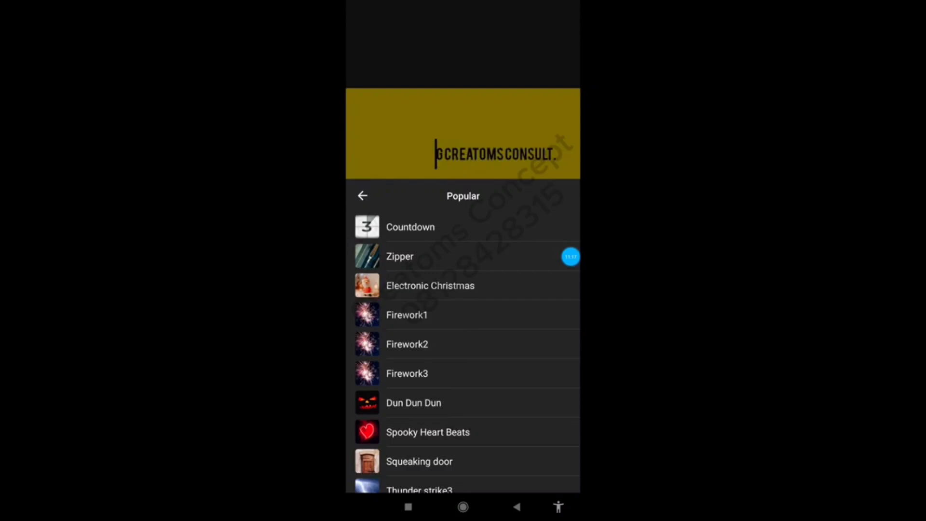
scroll(464, 348, down, 1)
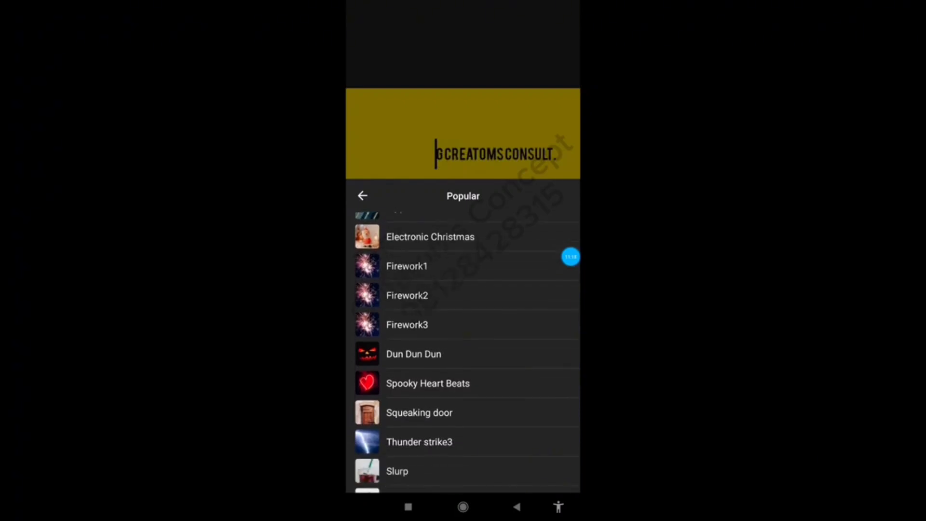
scroll(463, 348, down, 1)
click(463, 296)
scroll(464, 348, down, 2)
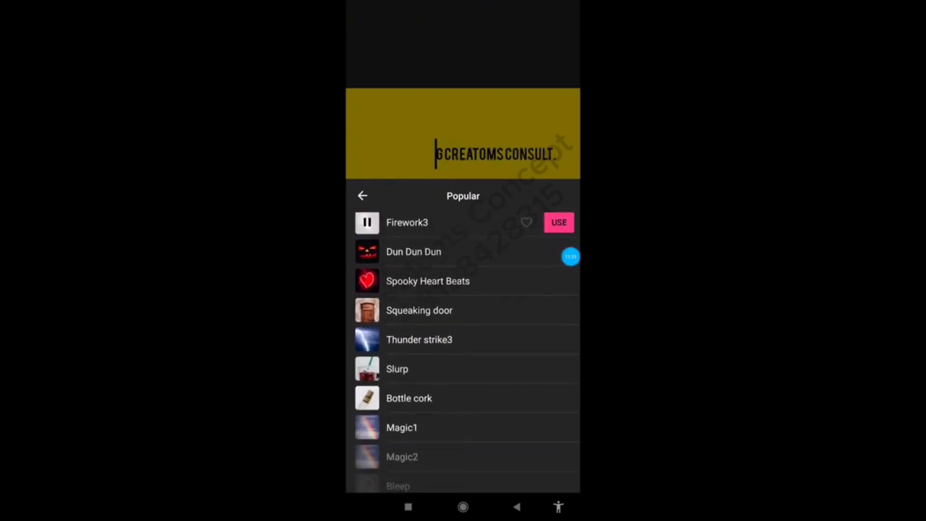
scroll(463, 347, down, 2)
scroll(463, 347, down, 3)
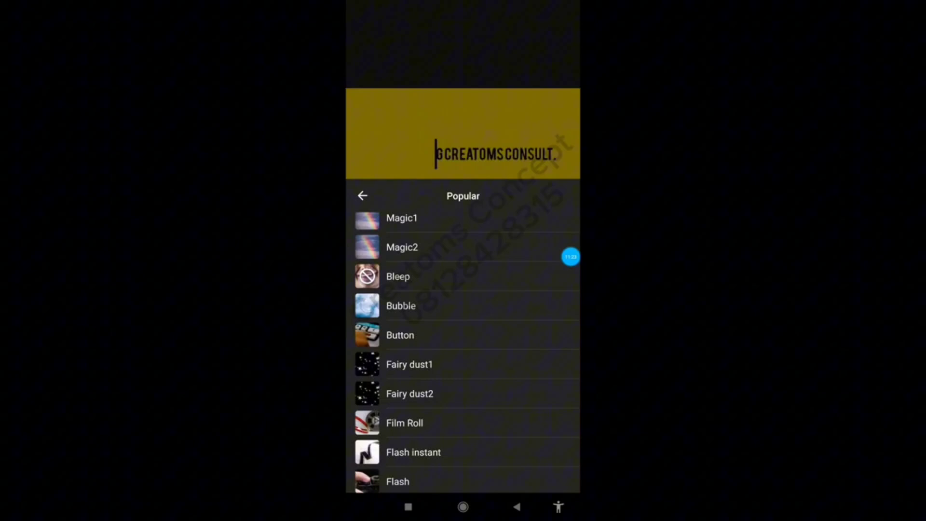
scroll(463, 348, down, 3)
click(463, 338)
scroll(464, 348, down, 3)
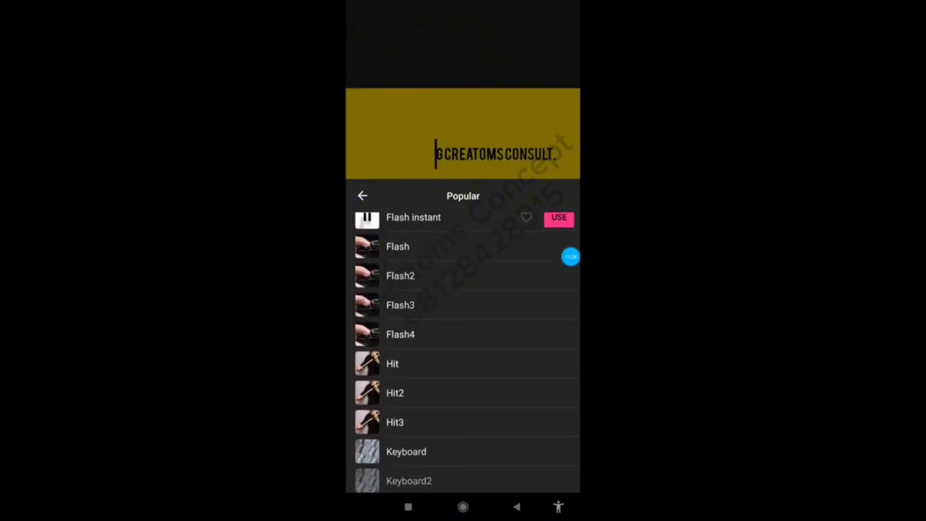
click(463, 374)
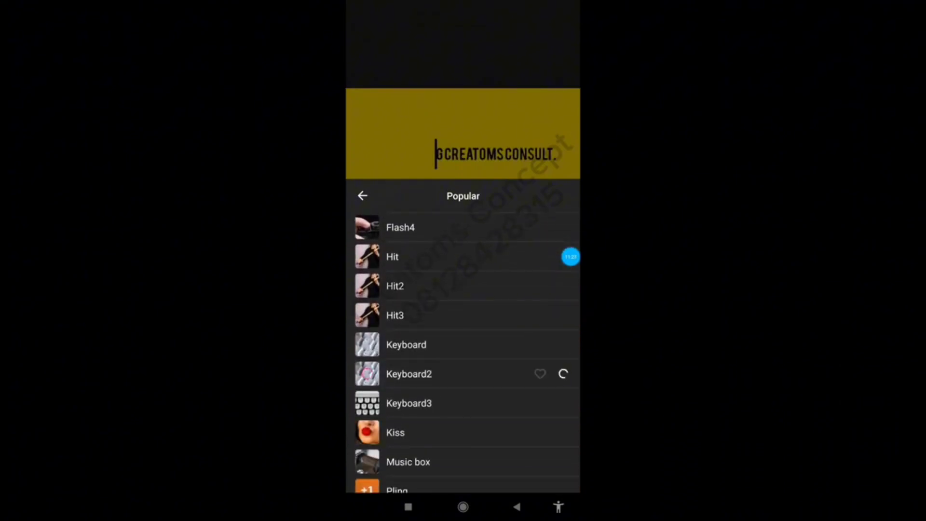
scroll(463, 348, down, 2)
scroll(464, 348, down, 1)
click(464, 352)
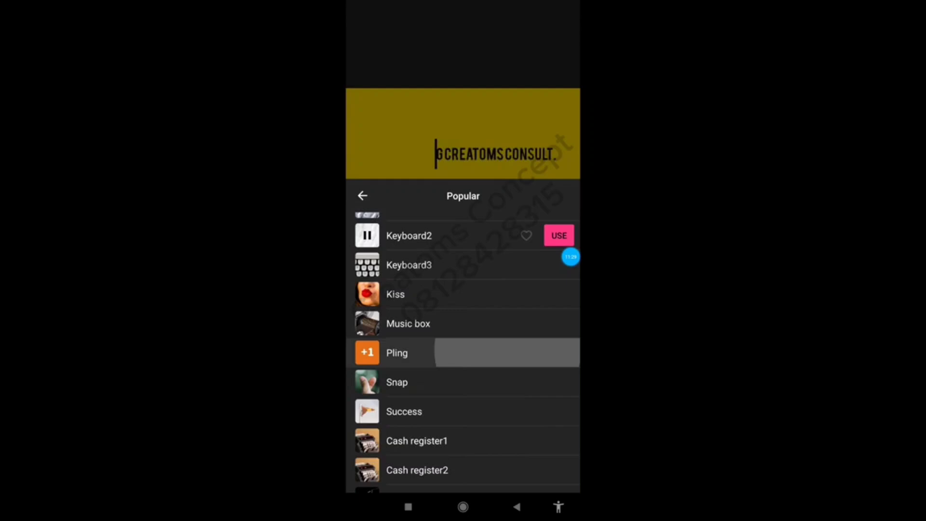
scroll(463, 348, down, 1)
click(463, 448)
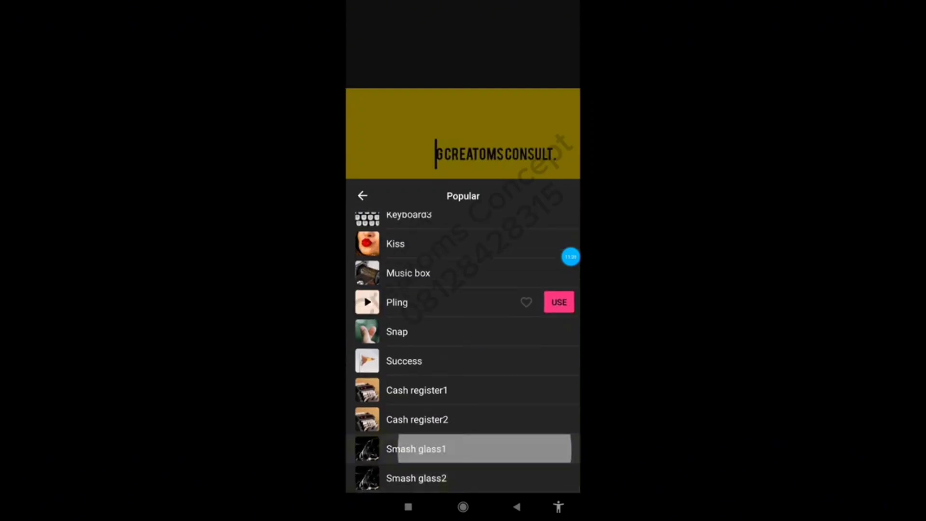
Step: Preview Transition03, browse the Laughter effects, and return to the Featured music collection
click(363, 196)
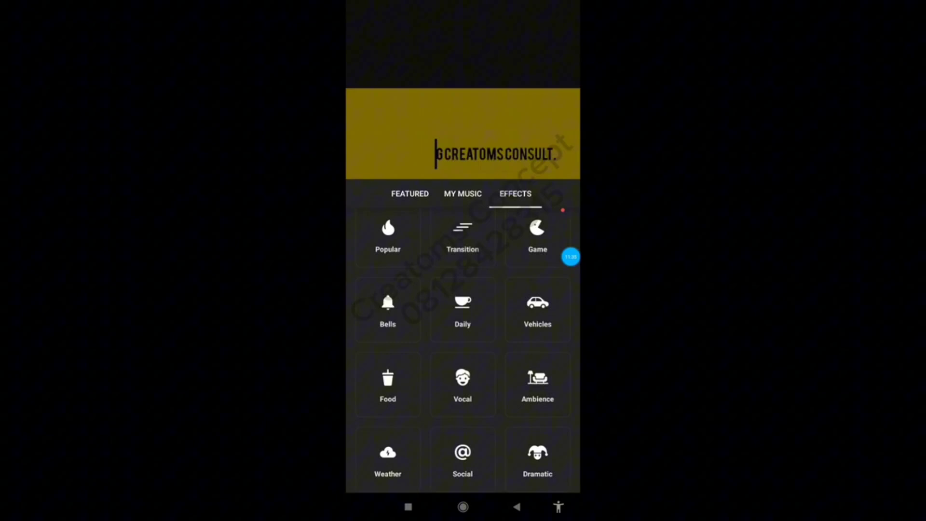
click(463, 236)
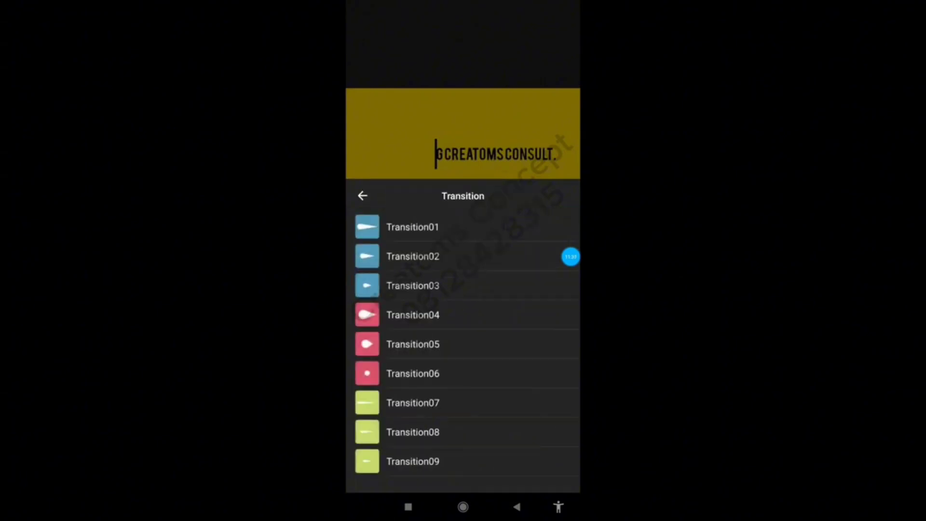
click(413, 285)
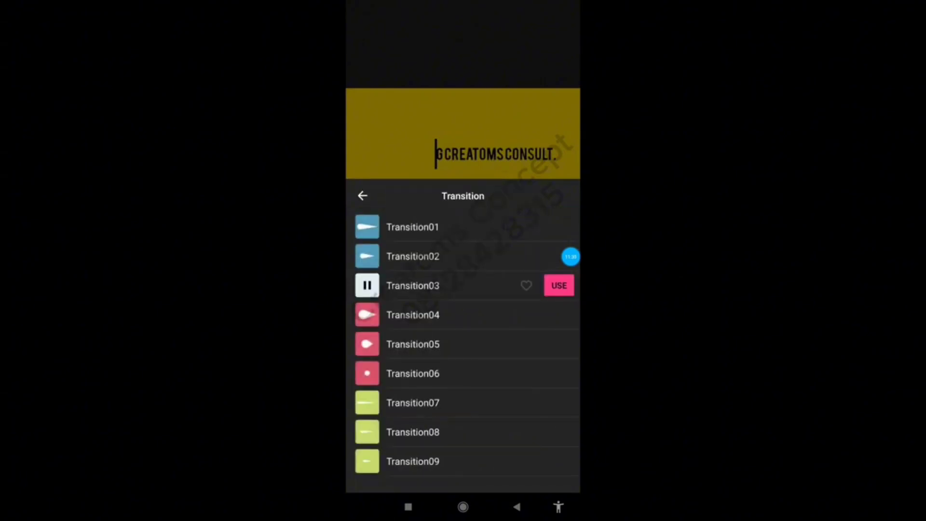
click(363, 195)
scroll(462, 355, down, 2)
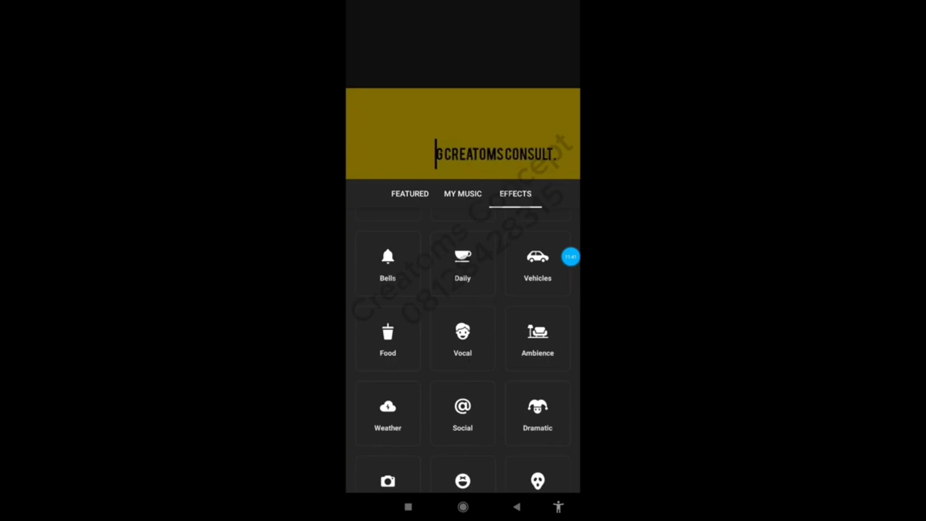
scroll(463, 354, down, 2)
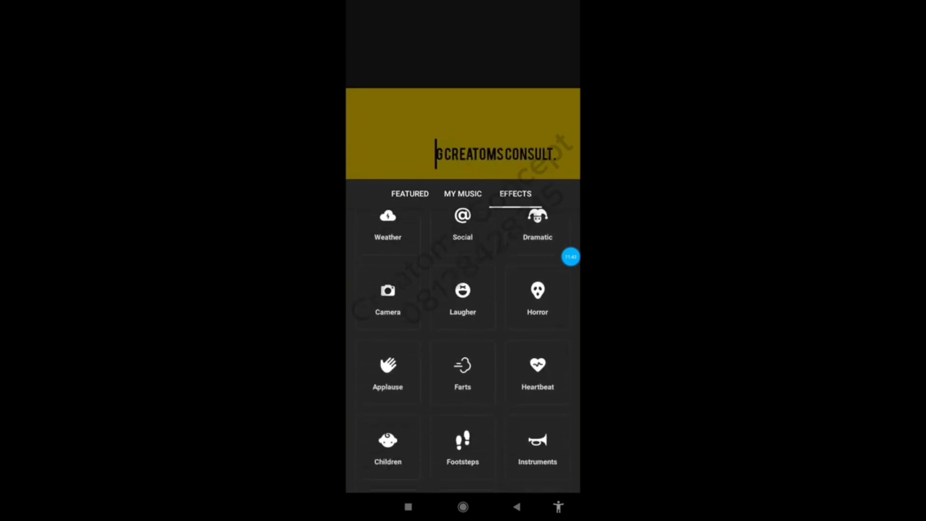
click(463, 293)
scroll(463, 355, down, 1)
scroll(463, 355, down, 3)
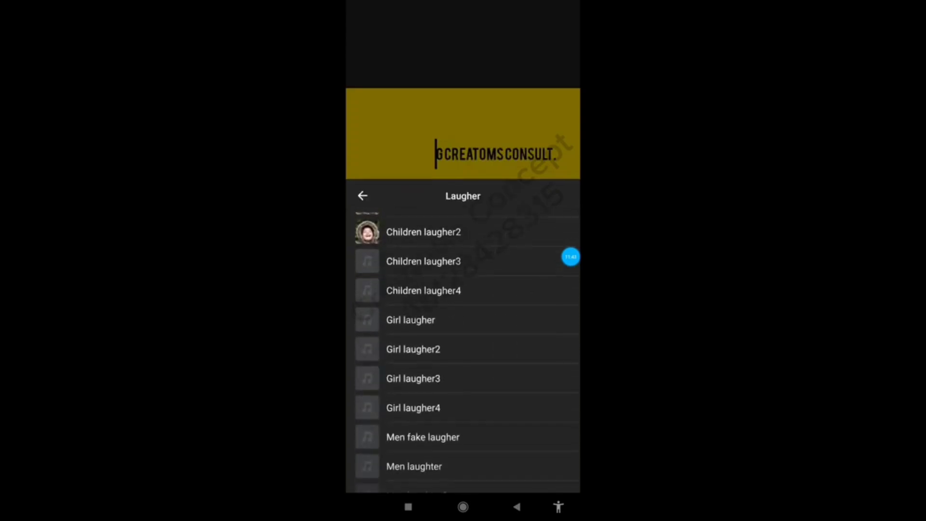
scroll(463, 354, down, 1)
scroll(463, 355, down, 3)
scroll(463, 354, down, 1)
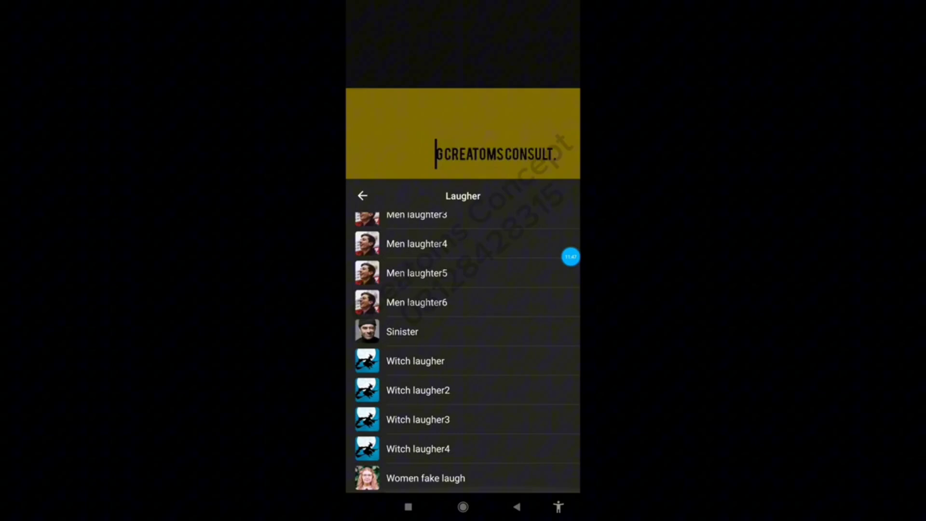
click(362, 196)
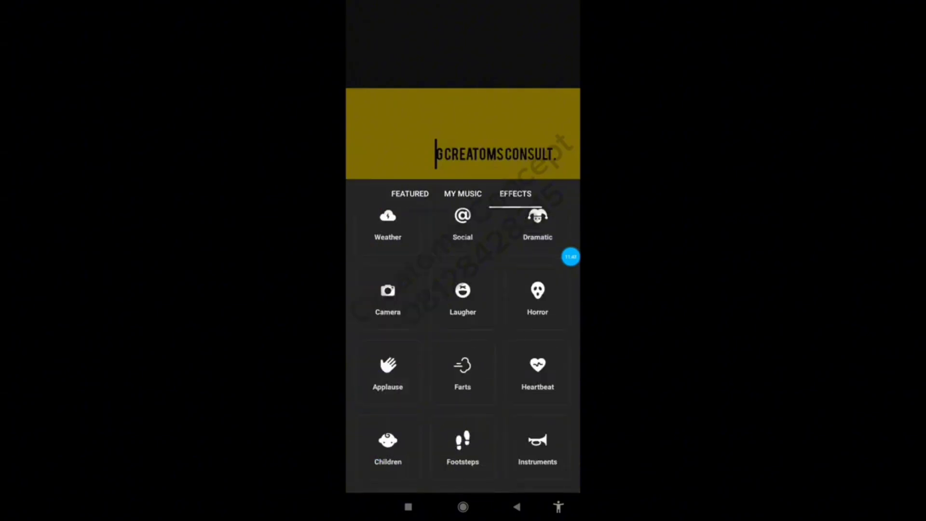
click(571, 257)
click(410, 193)
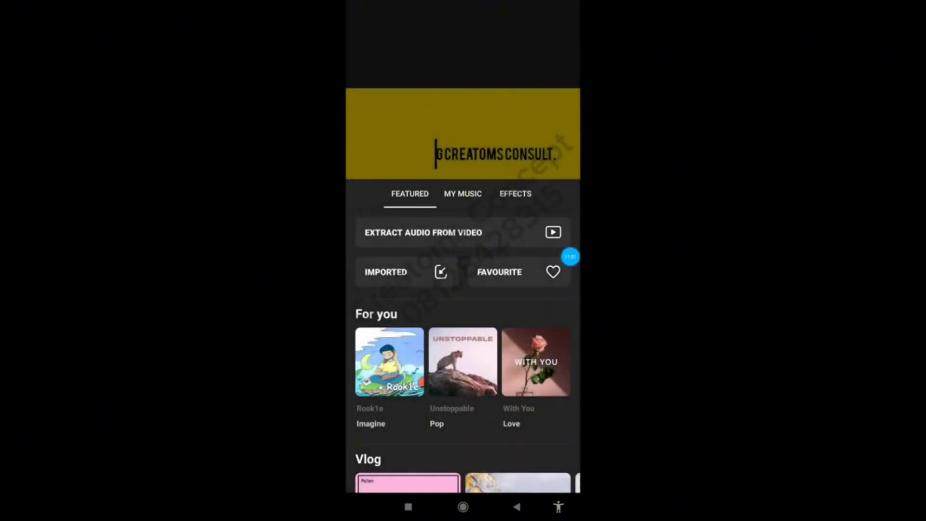
click(519, 271)
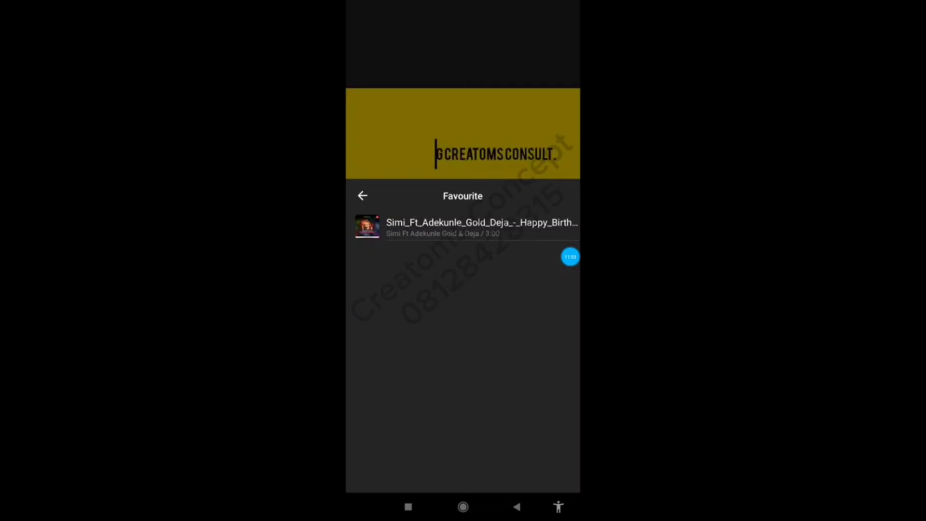
click(363, 195)
scroll(463, 347, down, 1)
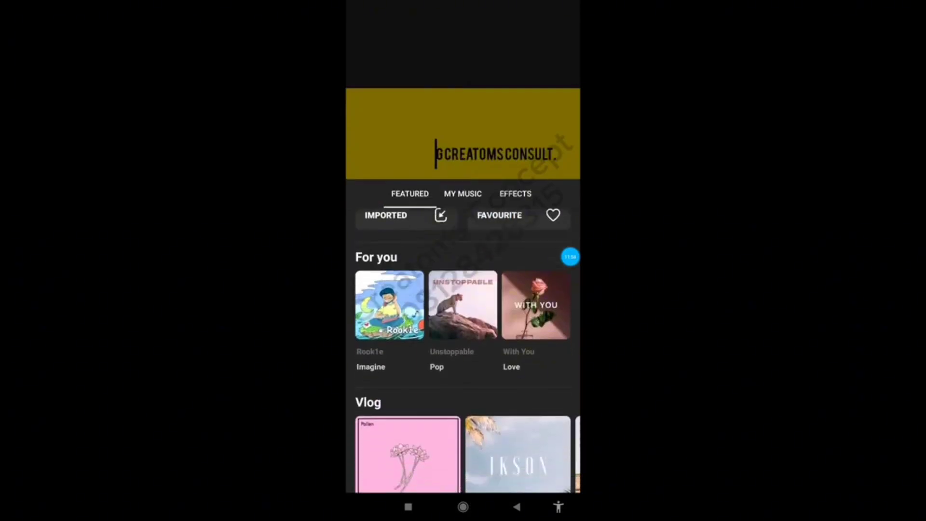
scroll(463, 348, down, 1)
scroll(463, 348, down, 2)
scroll(463, 348, down, 2)
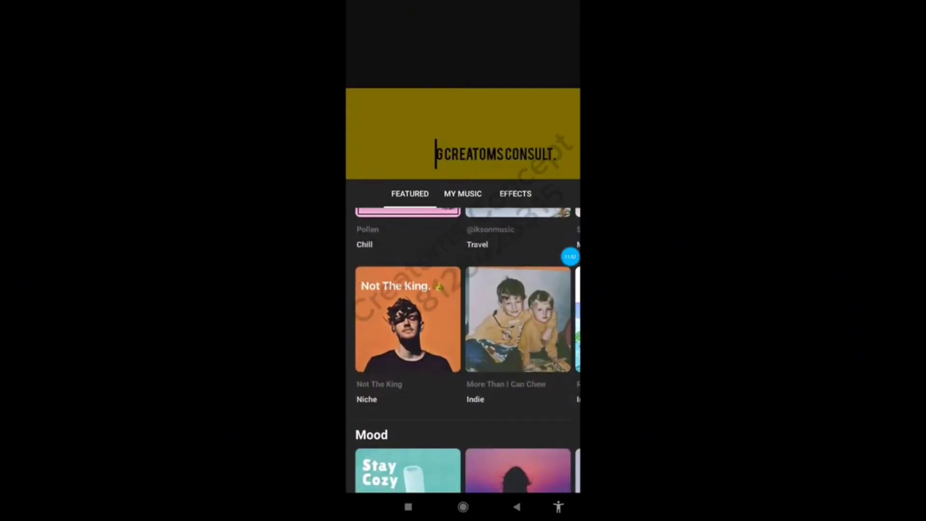
scroll(463, 347, down, 2)
scroll(463, 348, down, 1)
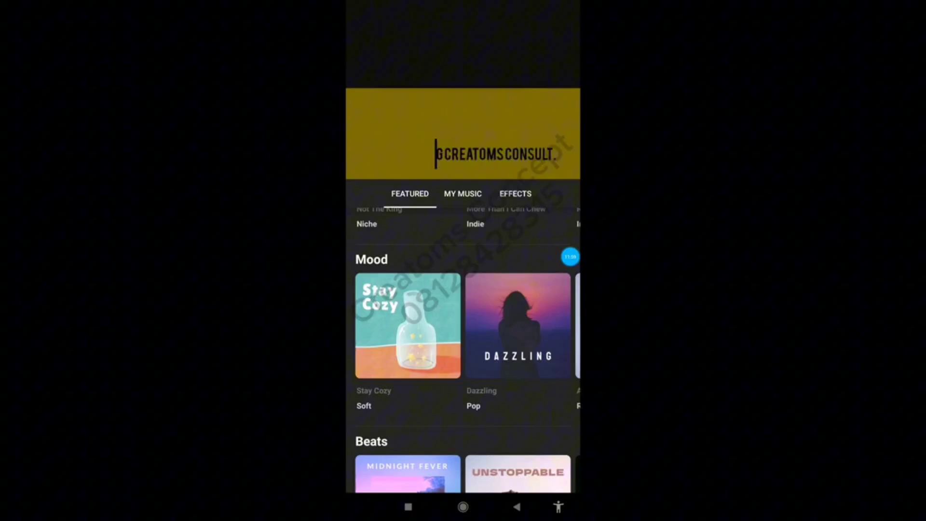
click(408, 326)
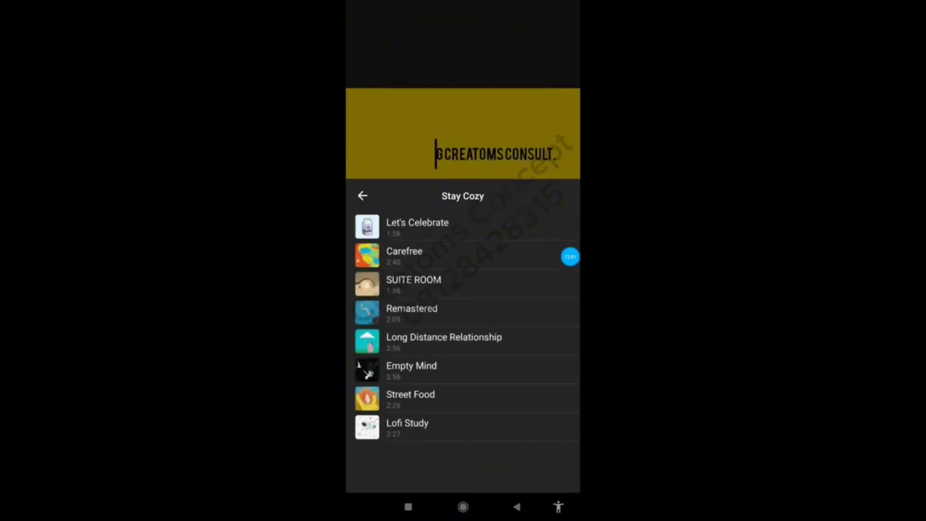
click(362, 195)
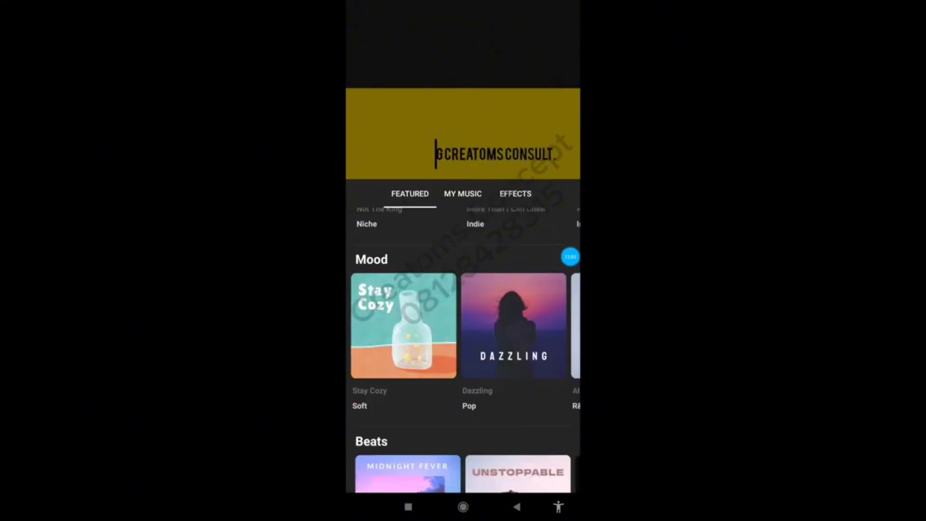
drag(507, 325, 397, 326)
drag(507, 326, 396, 326)
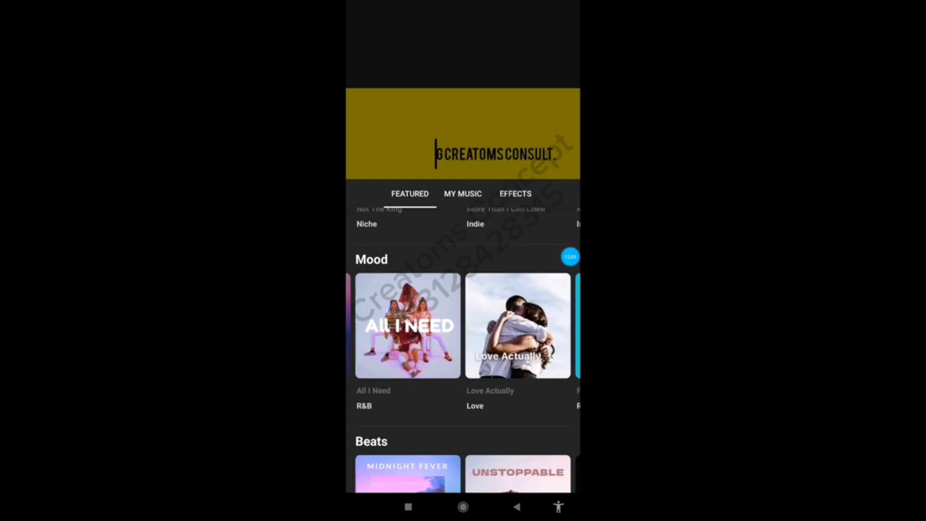
drag(507, 326, 397, 326)
drag(507, 325, 397, 326)
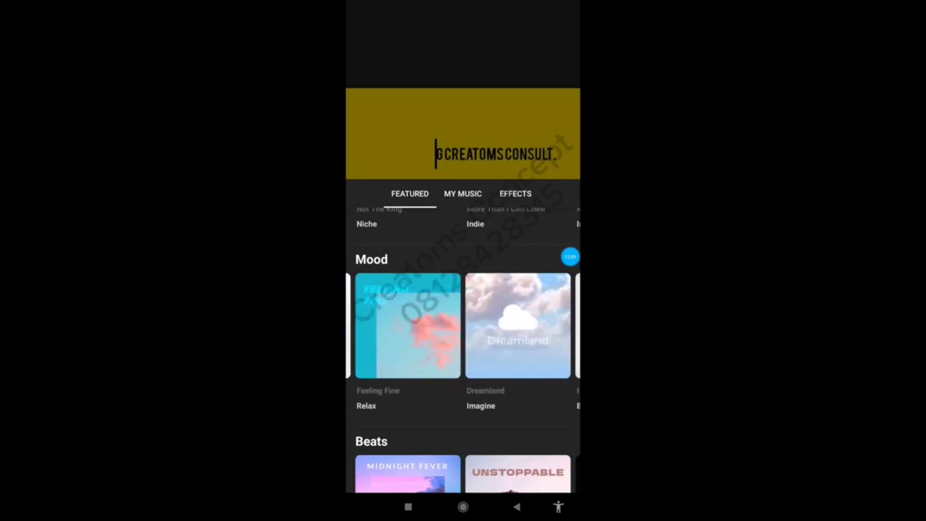
drag(507, 326, 449, 325)
drag(507, 326, 396, 326)
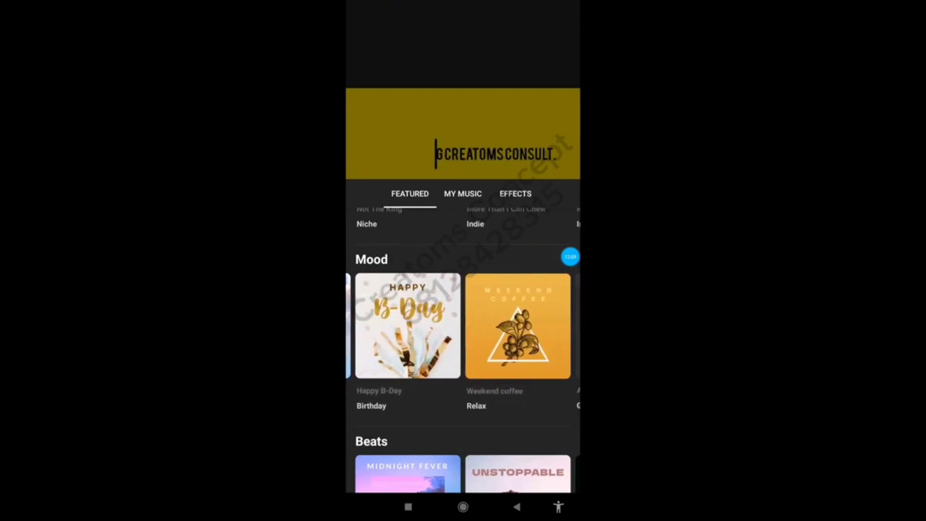
drag(506, 326, 397, 326)
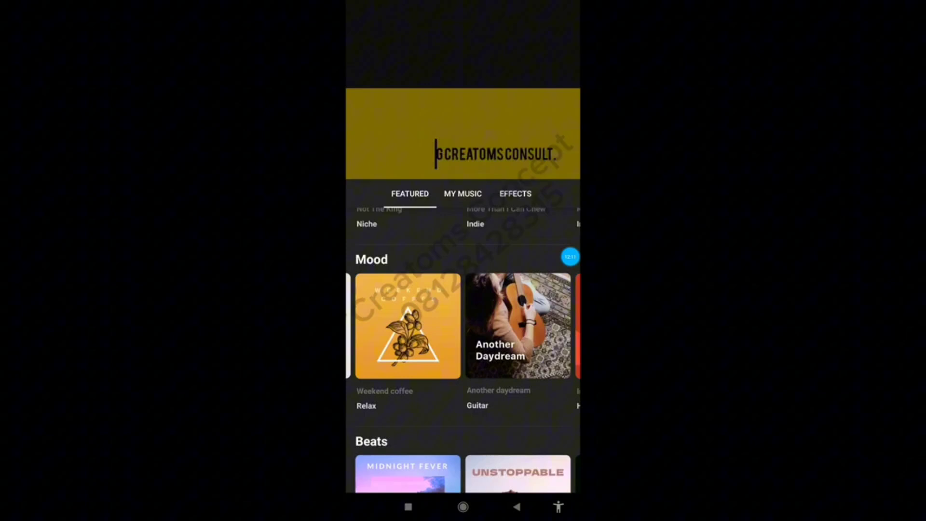
drag(507, 325, 397, 326)
drag(507, 325, 397, 325)
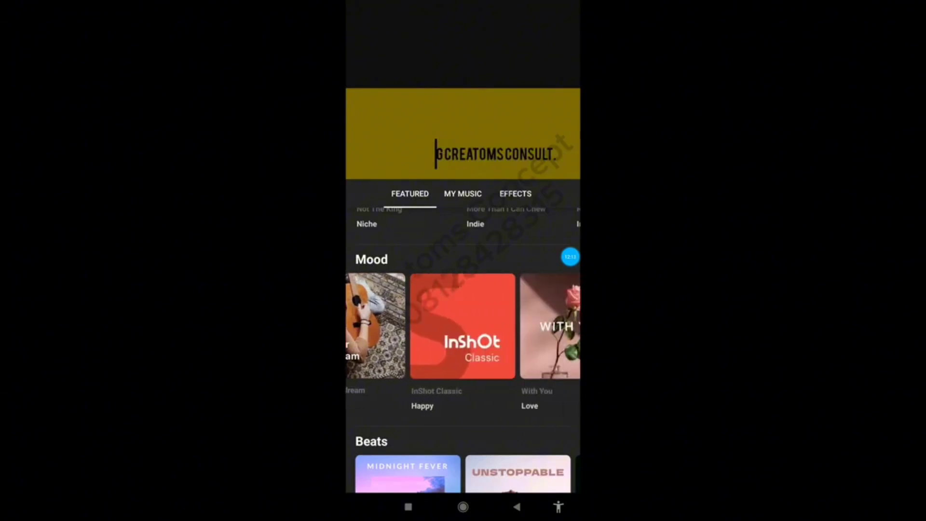
drag(506, 326, 397, 326)
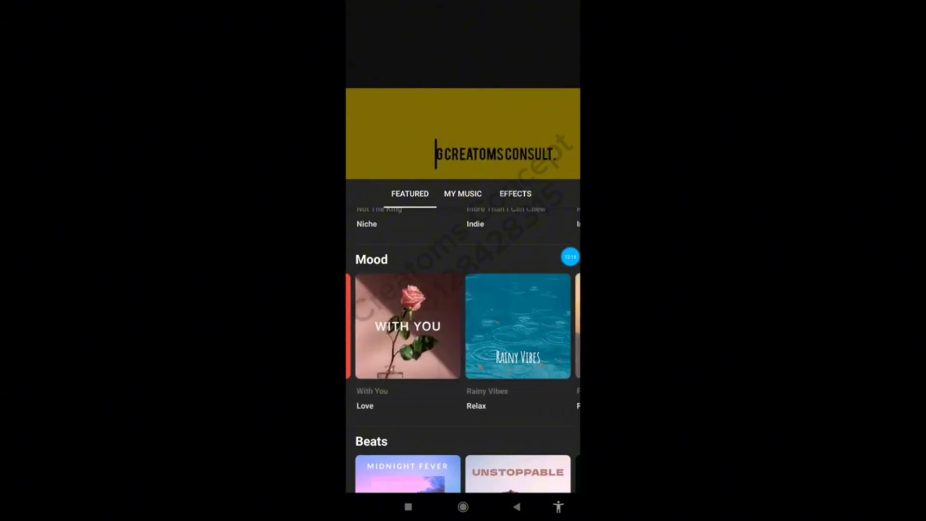
drag(507, 327, 396, 326)
drag(507, 326, 397, 325)
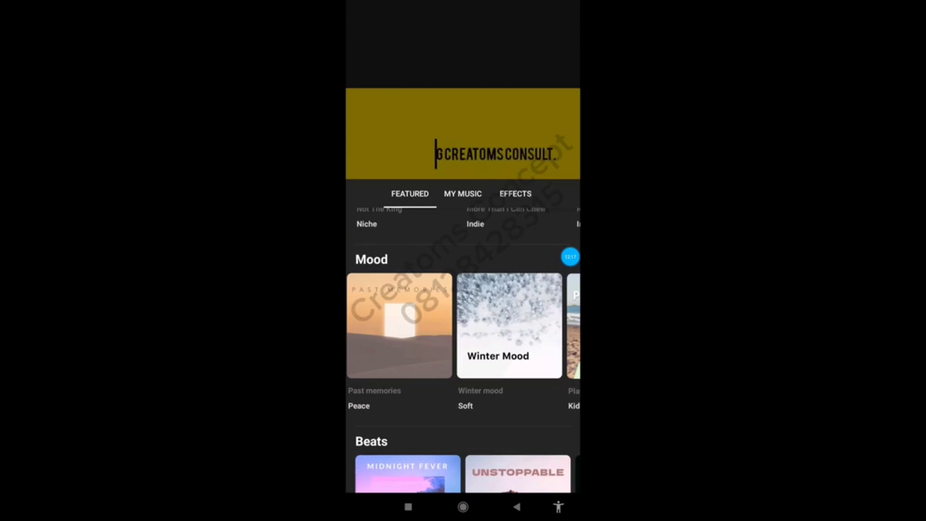
drag(463, 419, 463, 312)
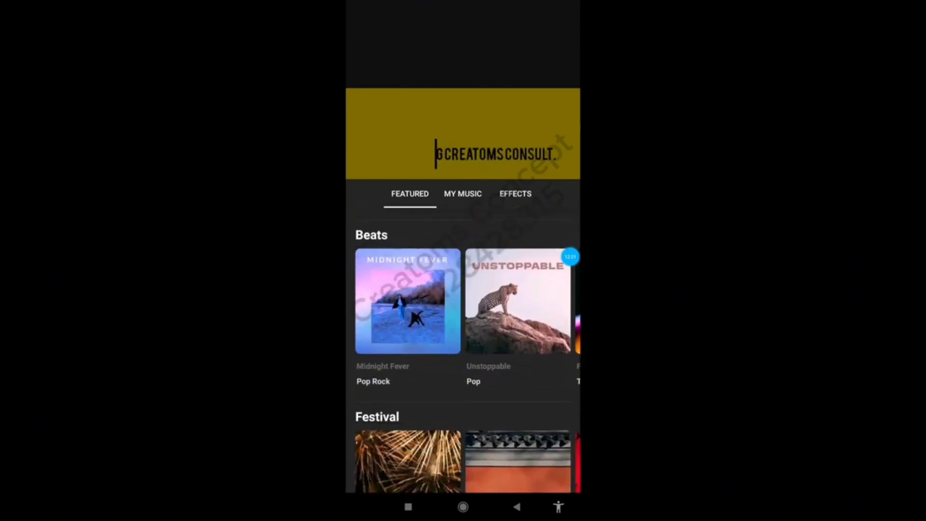
click(408, 300)
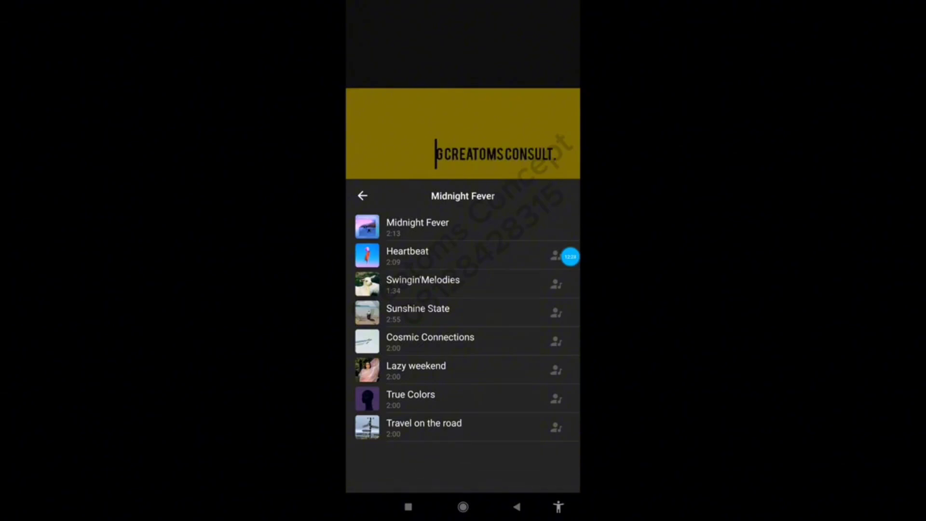
click(363, 195)
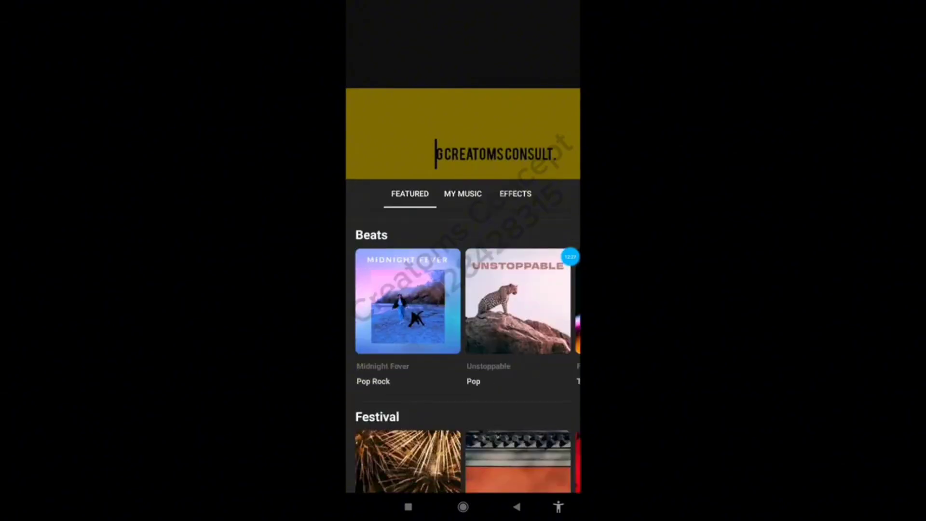
drag(464, 276, 464, 353)
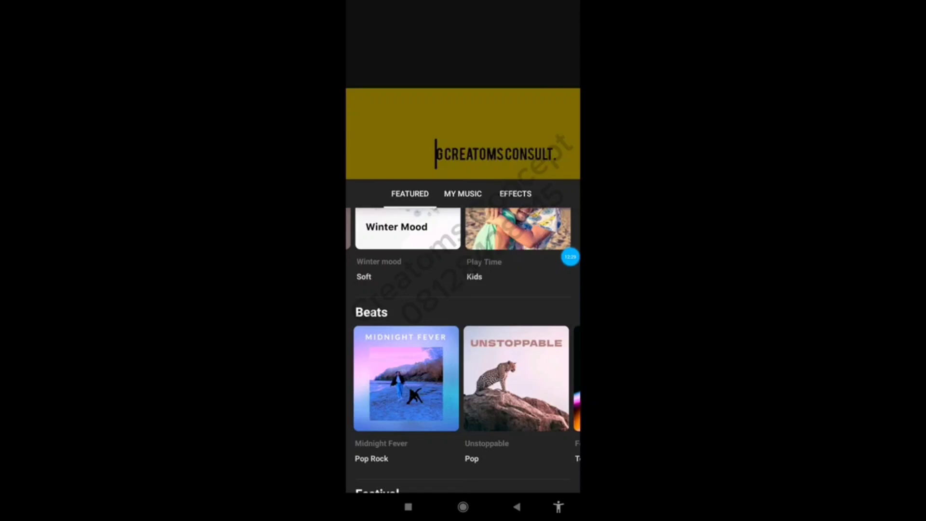
mouse_move(521, 376)
mouse_down()
mouse_move(412, 377)
mouse_move(514, 376)
mouse_up()
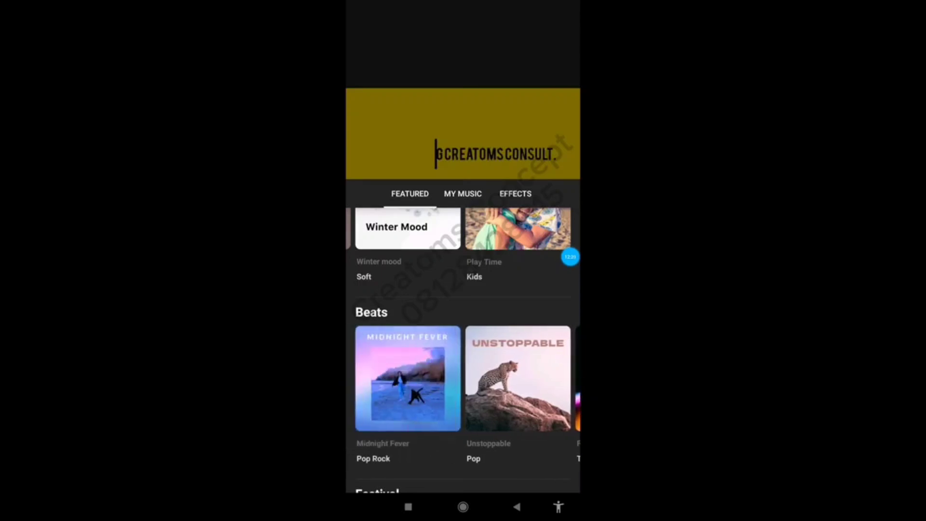
drag(405, 405, 405, 232)
drag(463, 289, 463, 348)
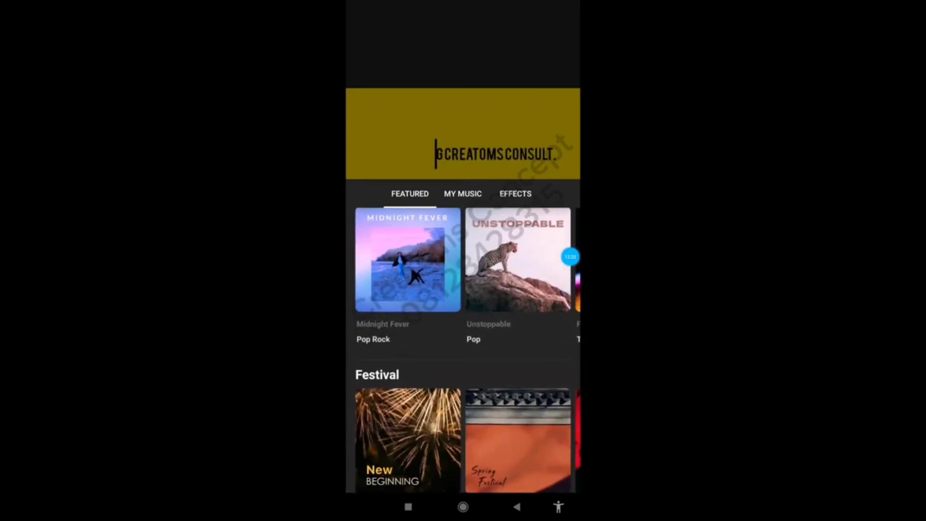
drag(507, 260, 413, 261)
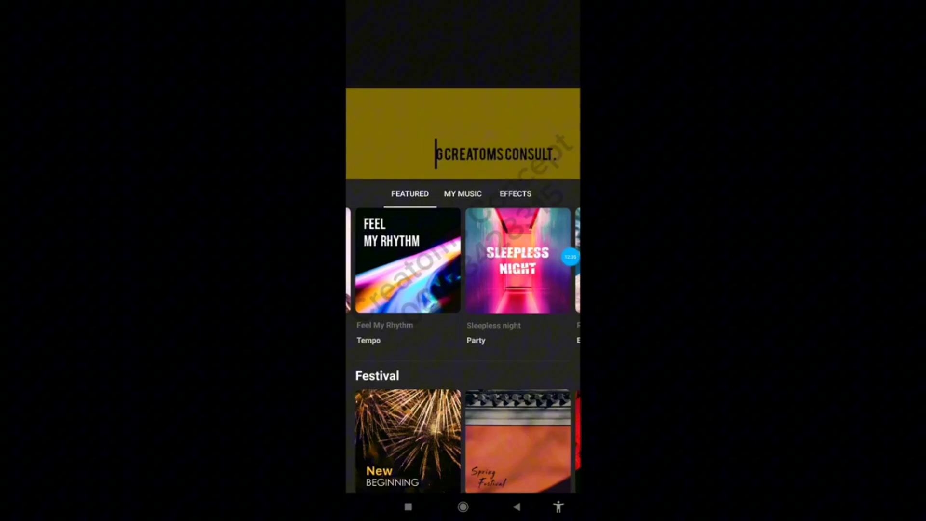
drag(521, 260, 413, 260)
drag(521, 261, 413, 260)
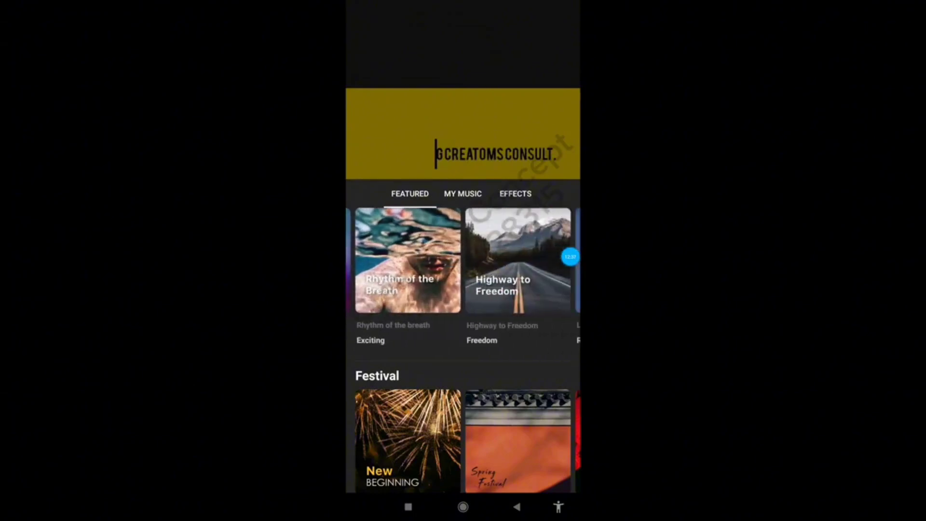
mouse_move(521, 260)
mouse_down()
mouse_move(413, 261)
mouse_move(522, 260)
mouse_up()
drag(413, 260, 521, 260)
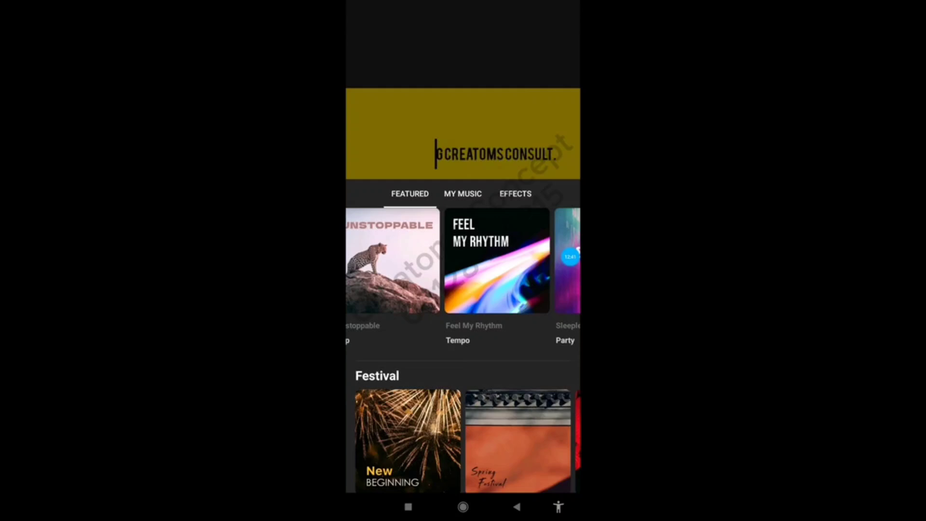
drag(413, 261, 521, 261)
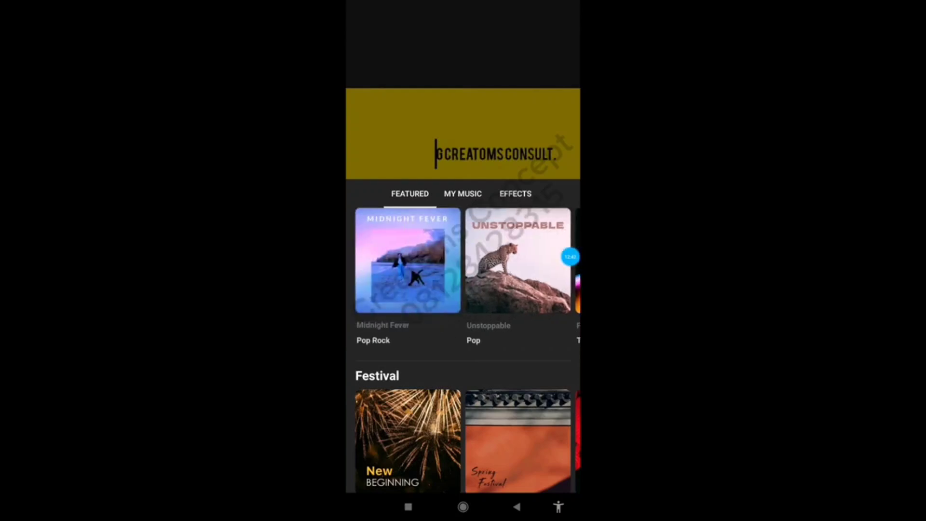
click(407, 261)
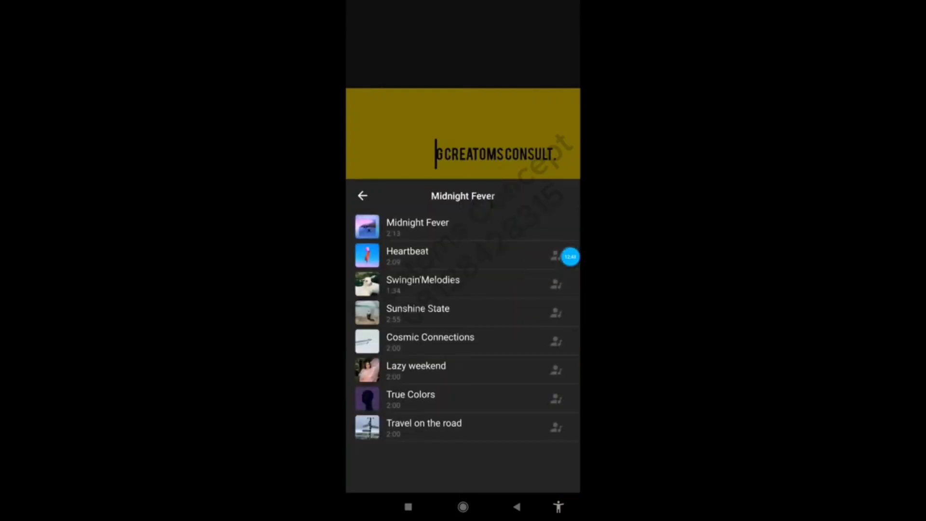
Step: Compare Cosmic Connections, Lazy weekend, True Colors and Heartbeat, then use Midnight Fever as music
click(418, 225)
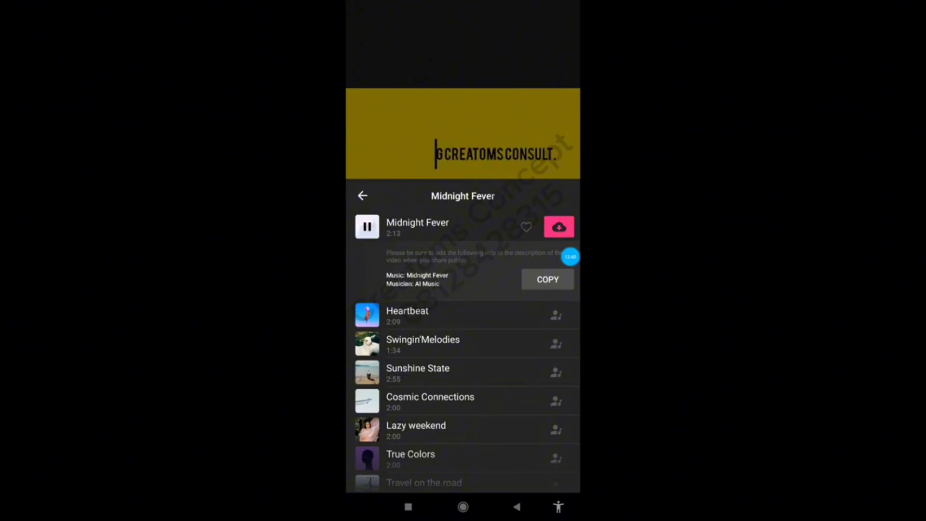
click(430, 398)
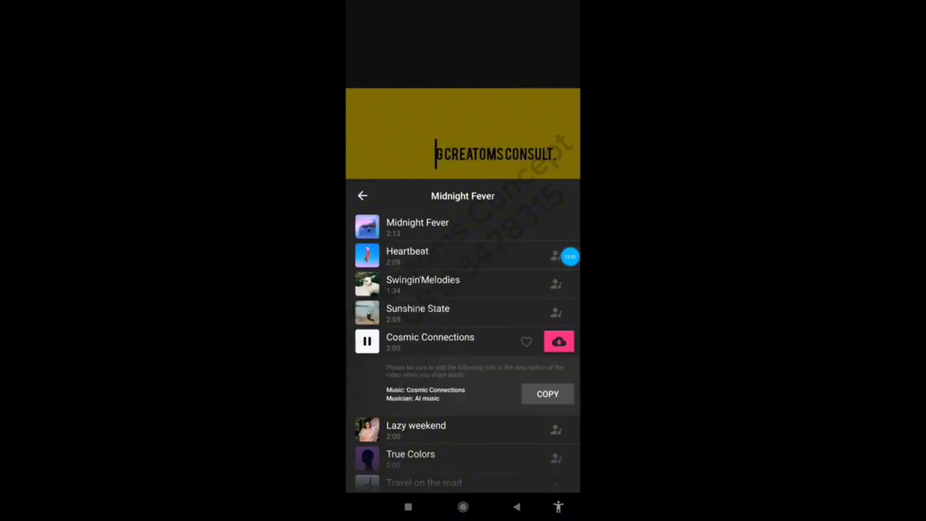
click(417, 428)
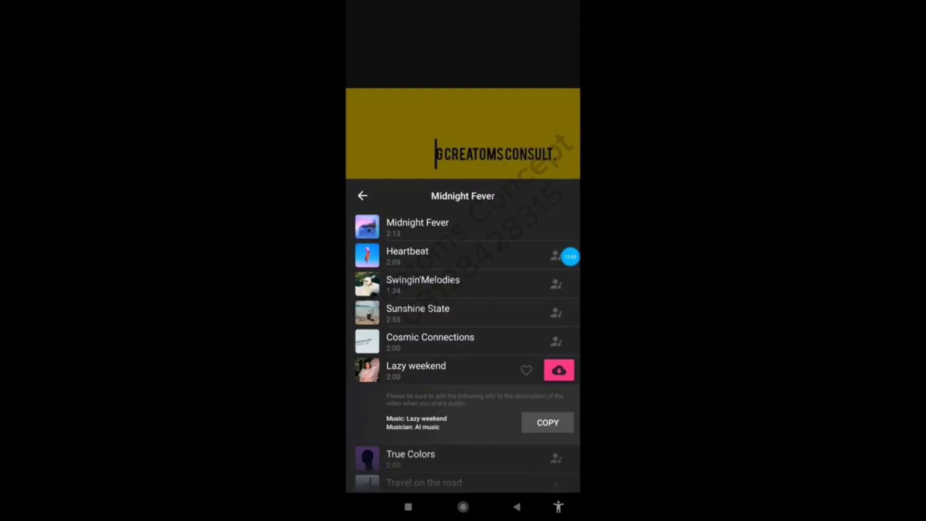
click(430, 340)
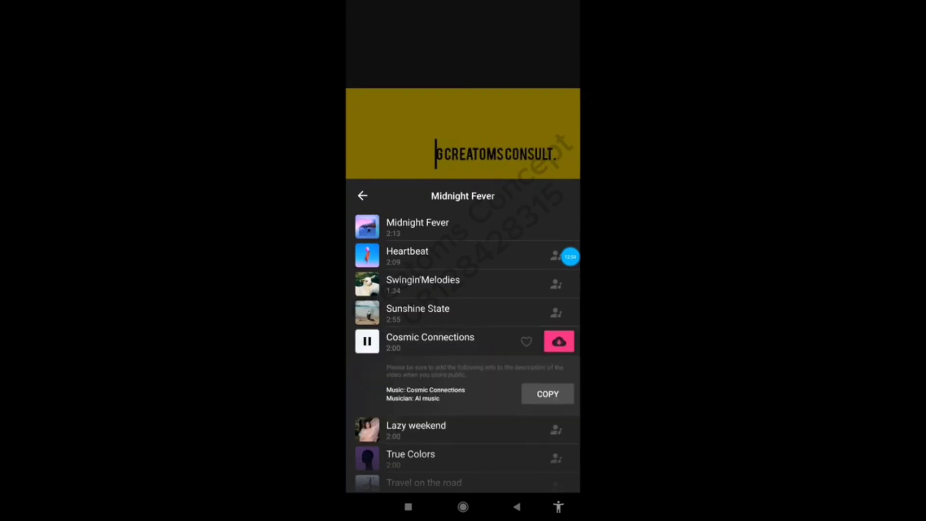
click(411, 448)
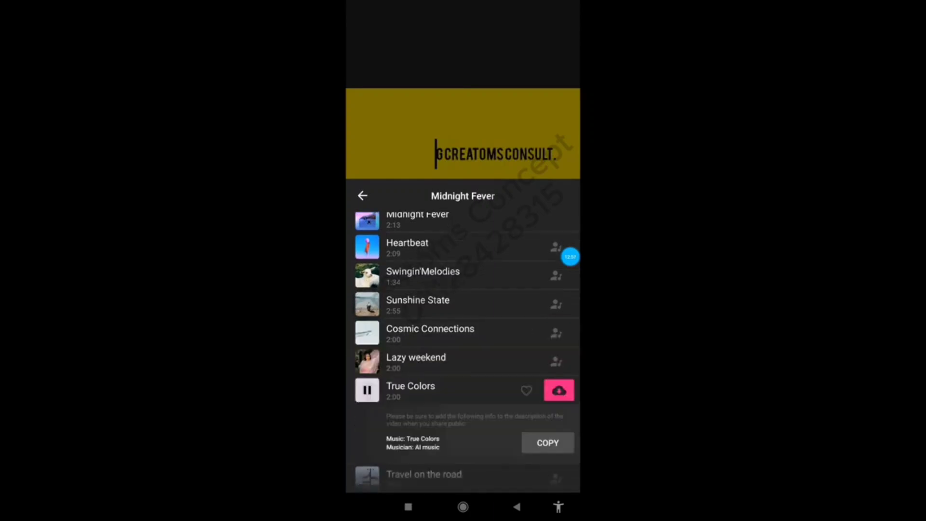
click(416, 363)
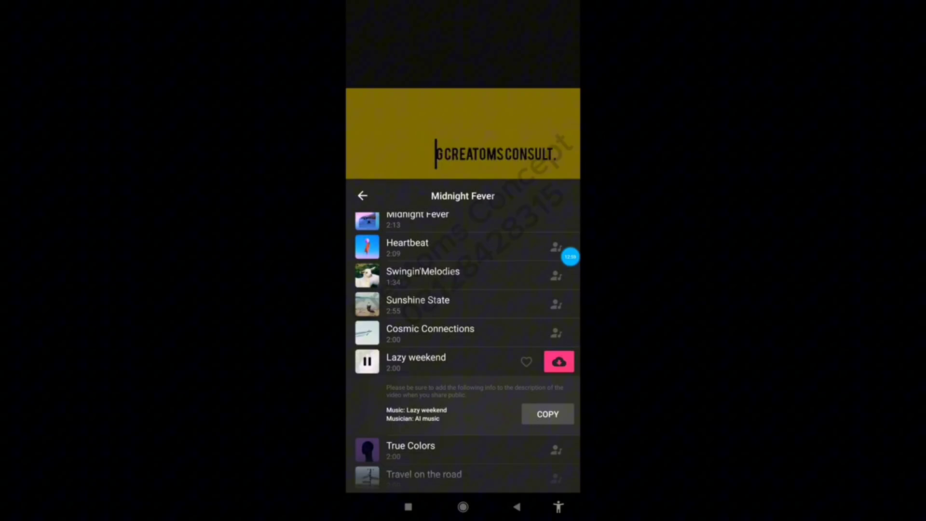
click(435, 247)
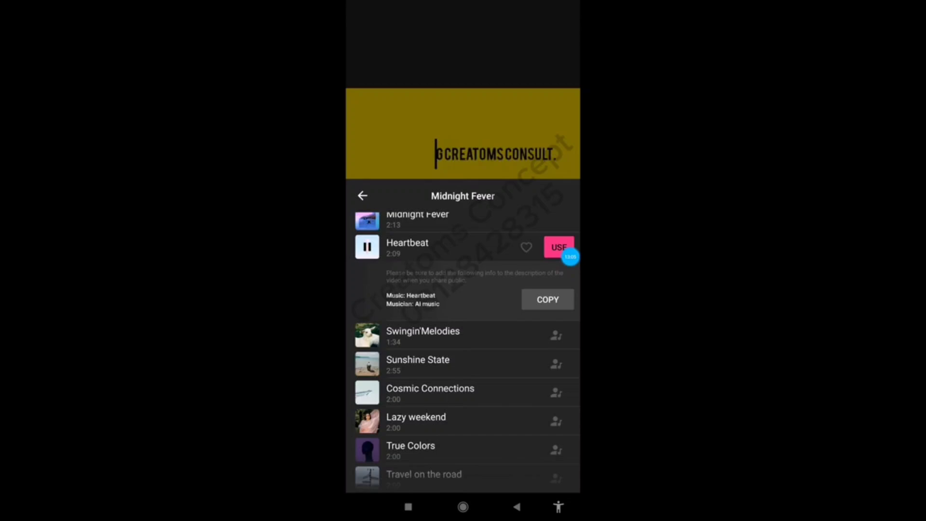
scroll(463, 326, up, 1)
click(417, 223)
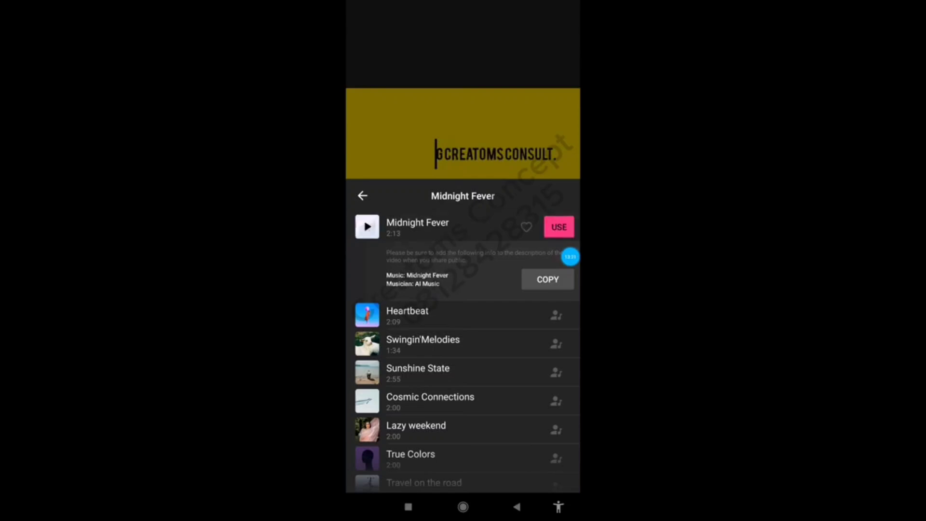
click(559, 226)
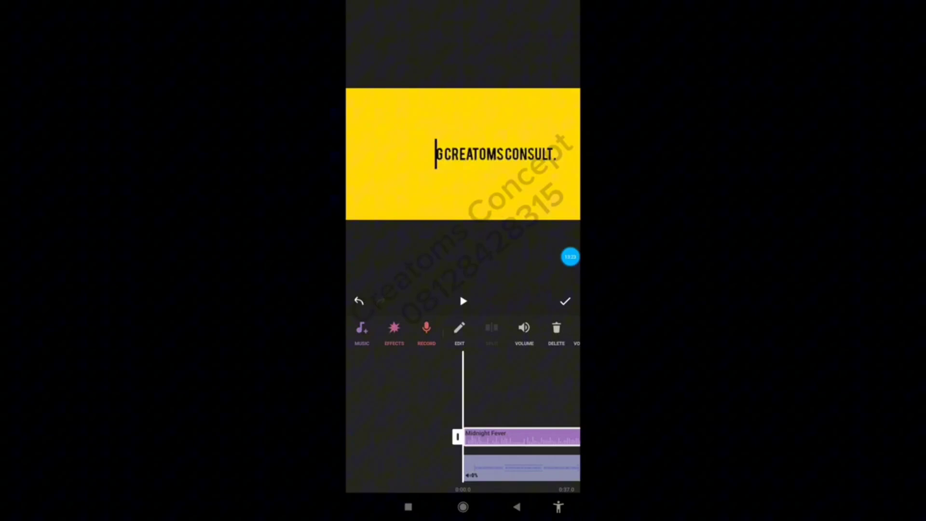
Step: Play the preview and lower the Midnight Fever track's volume to about 22%
click(464, 301)
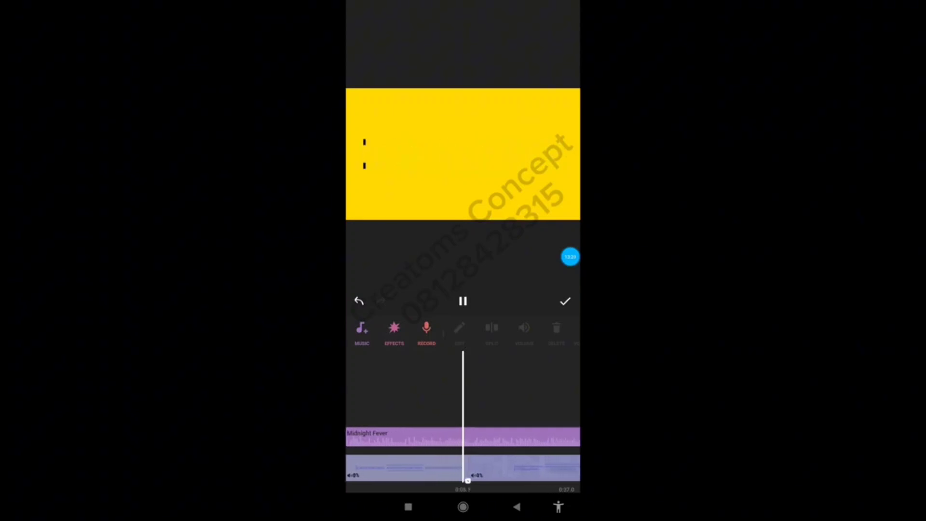
click(406, 436)
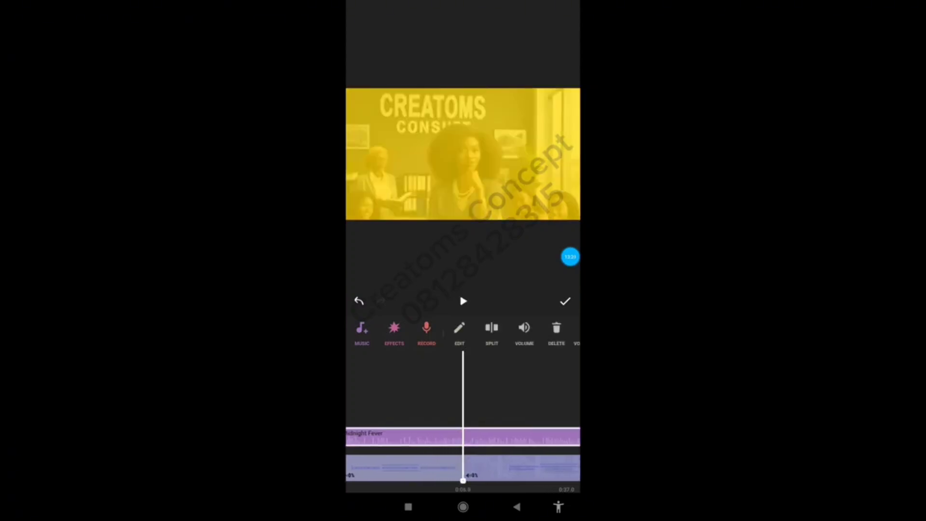
click(460, 330)
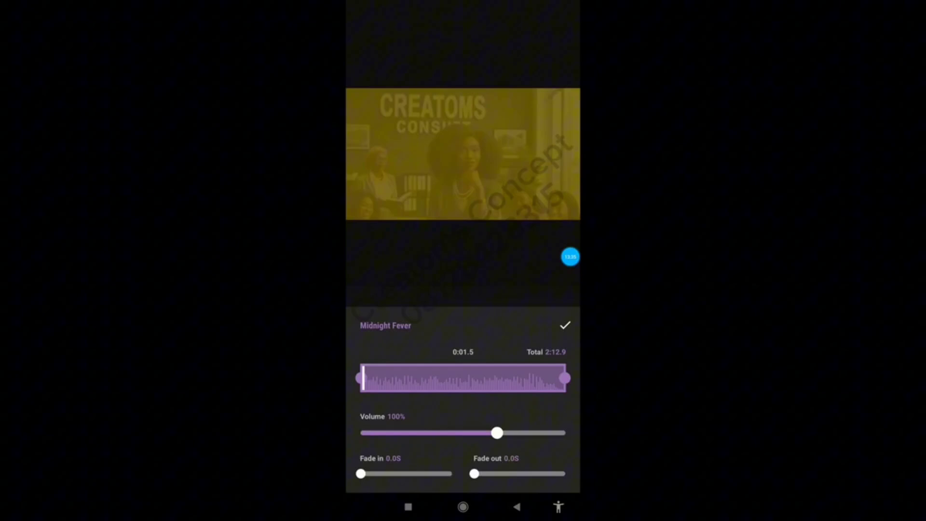
drag(496, 432, 413, 433)
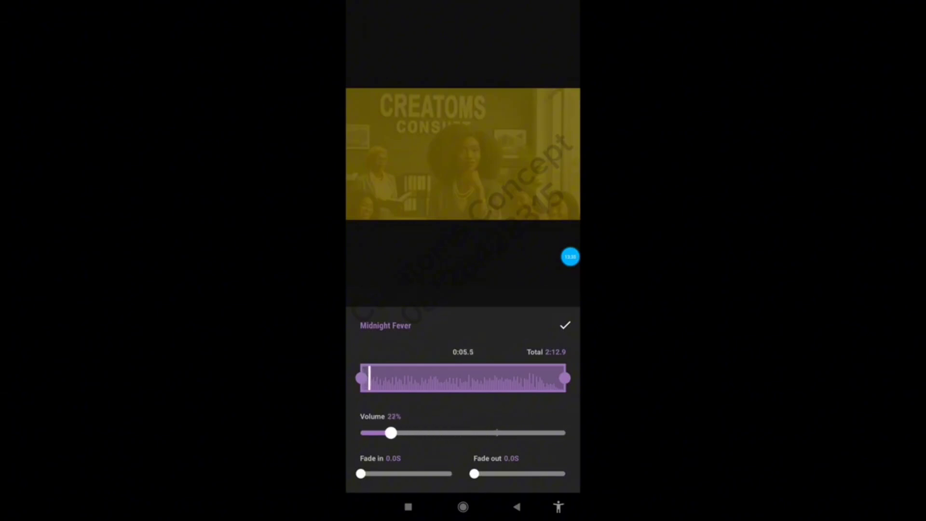
click(564, 326)
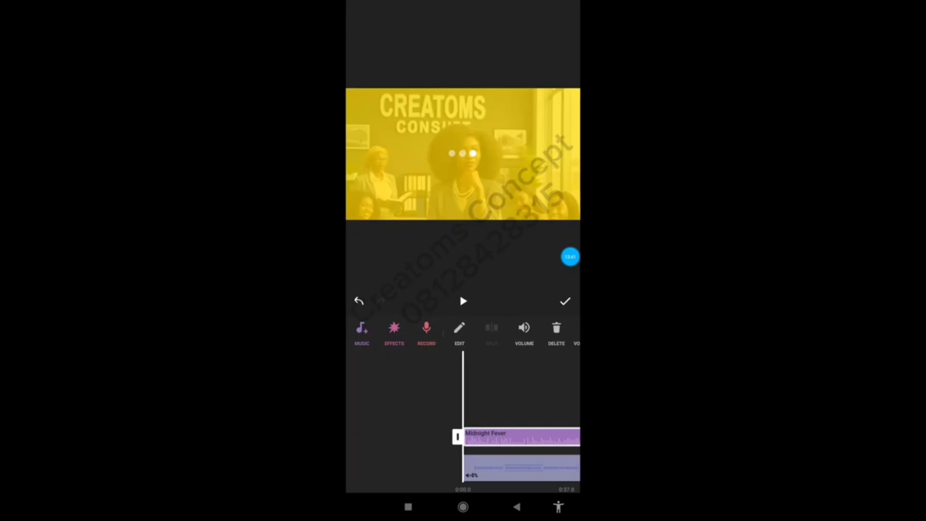
Step: Split the Midnight Fever track at the video's end and delete the leftover music
click(463, 301)
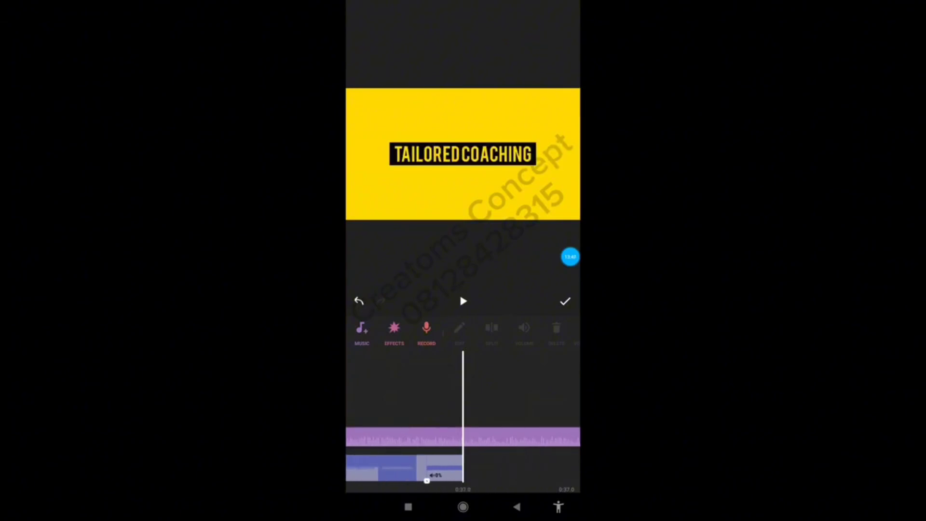
click(464, 437)
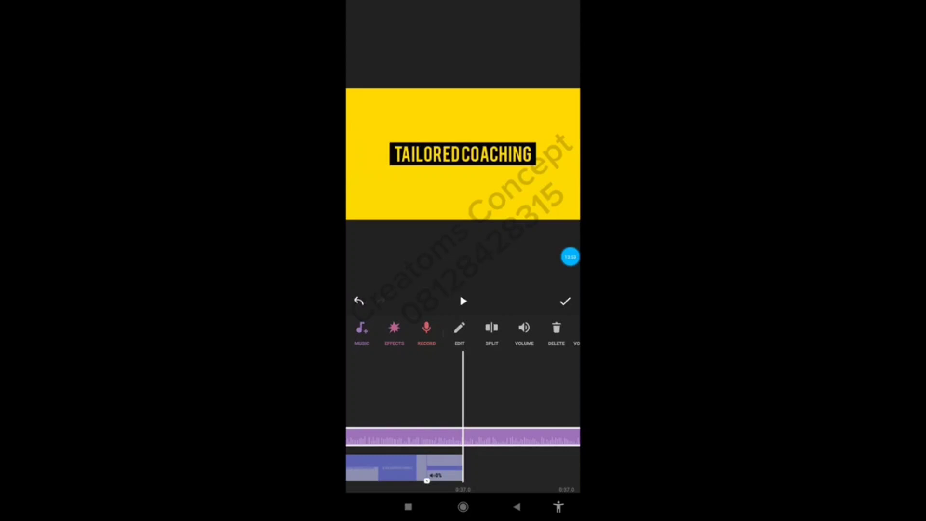
click(492, 330)
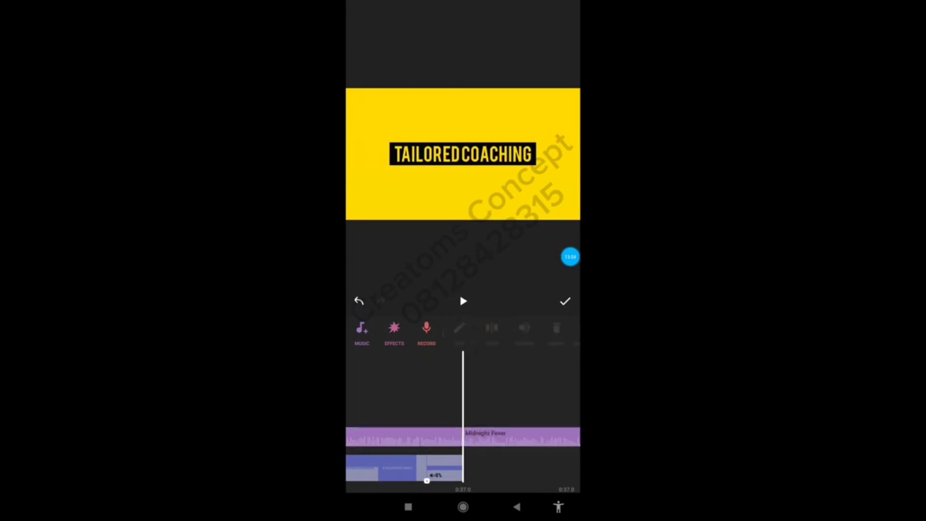
click(556, 330)
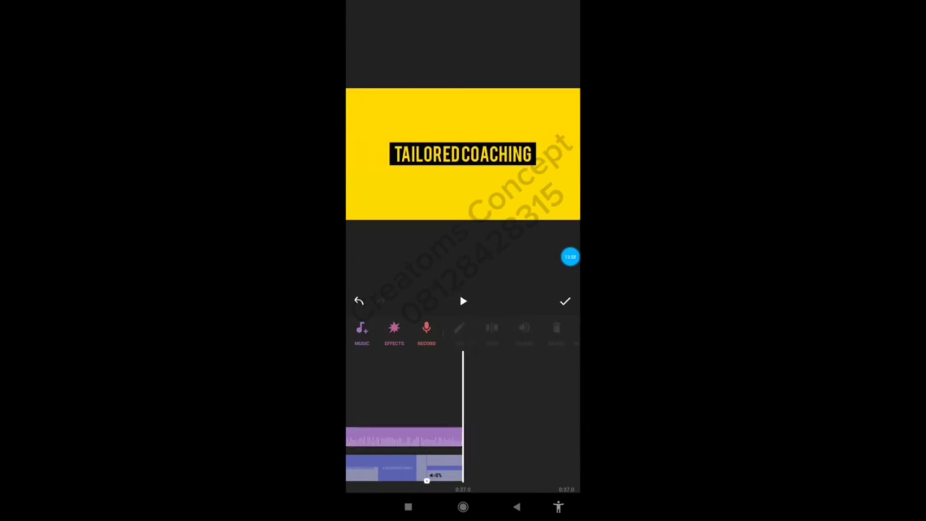
Step: Replay the video from the start and close the Music panel
drag(405, 471, 565, 470)
click(464, 301)
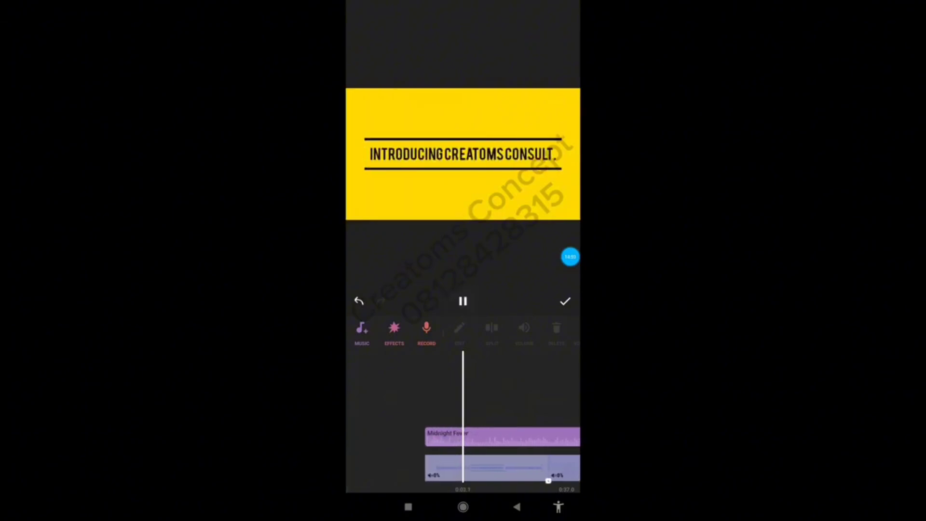
click(565, 301)
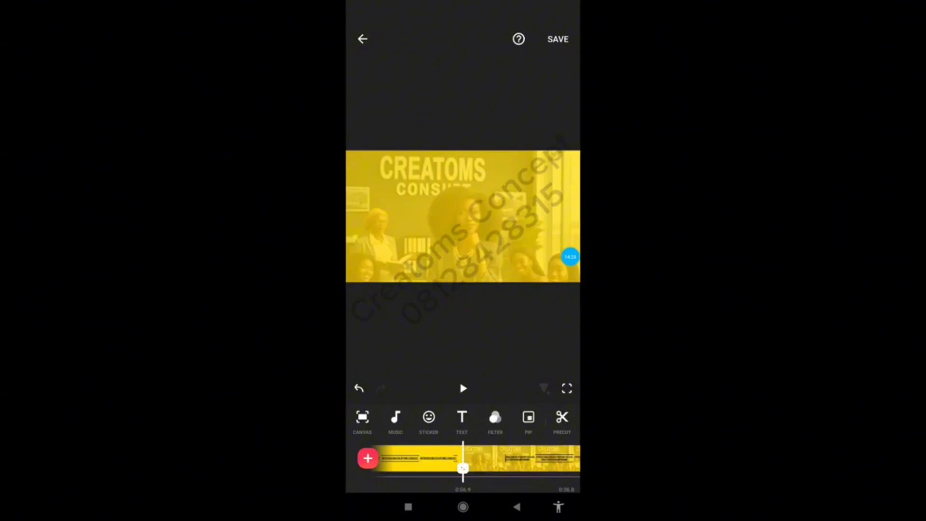
Step: Open the Transition panel from the marker between the title and CREATOMS office clips
click(571, 256)
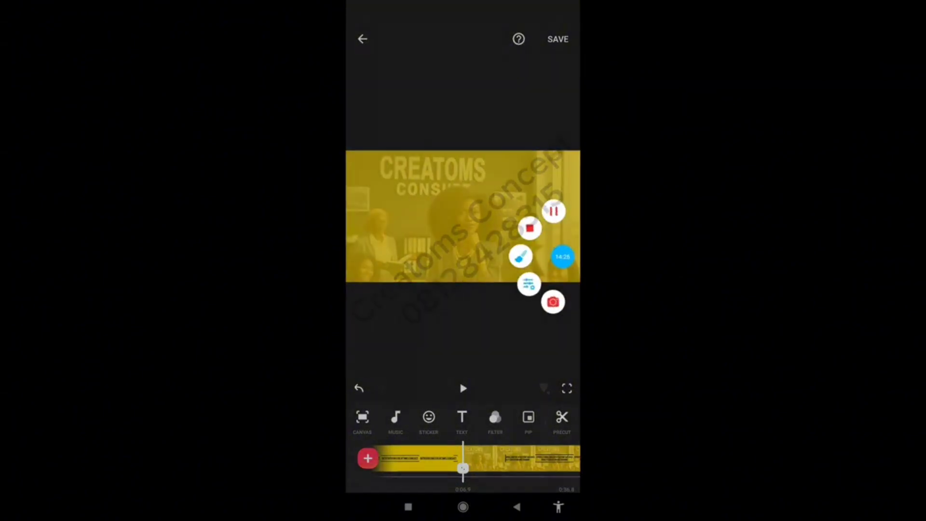
click(522, 257)
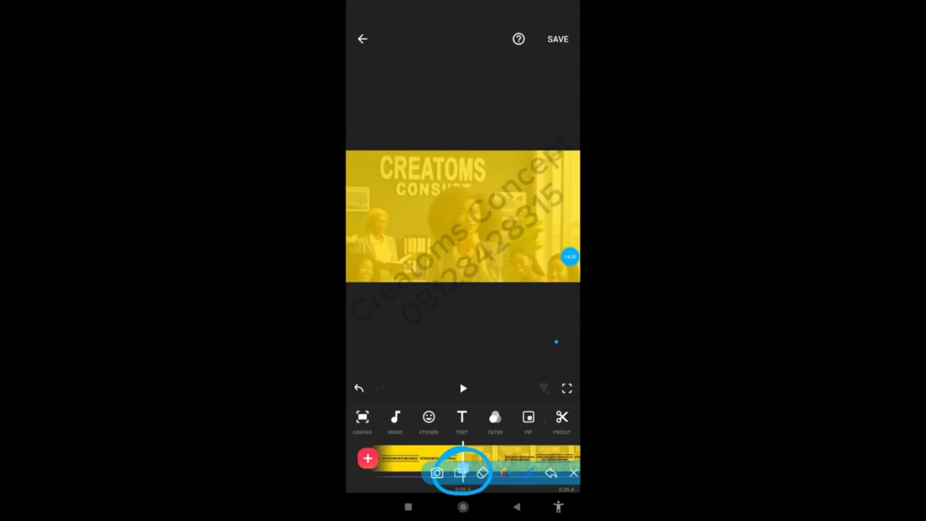
click(573, 474)
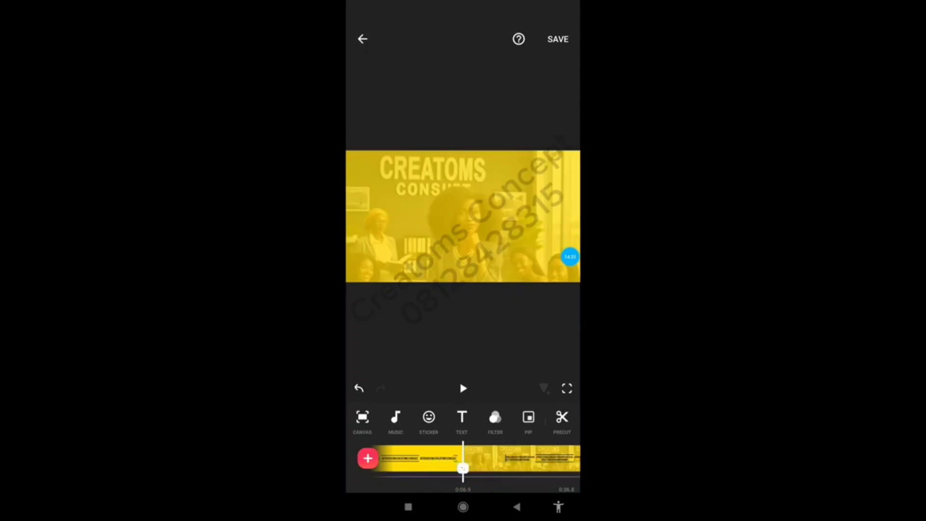
click(492, 459)
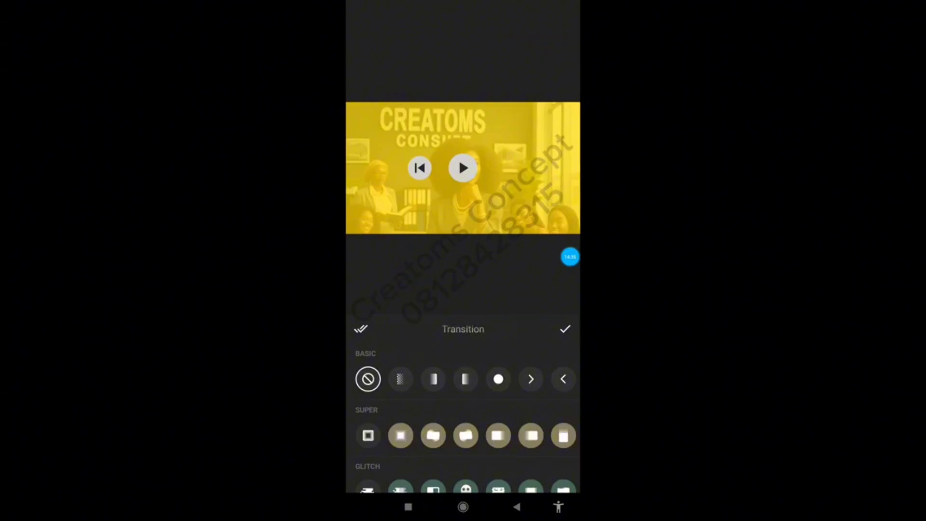
Step: Select the circle transition and set its duration to about 1.5 seconds
click(498, 378)
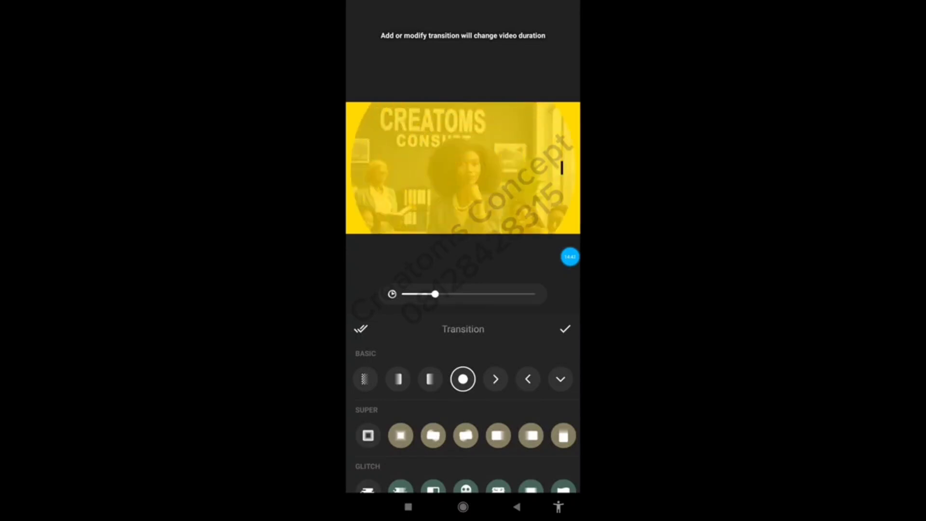
drag(435, 295, 495, 294)
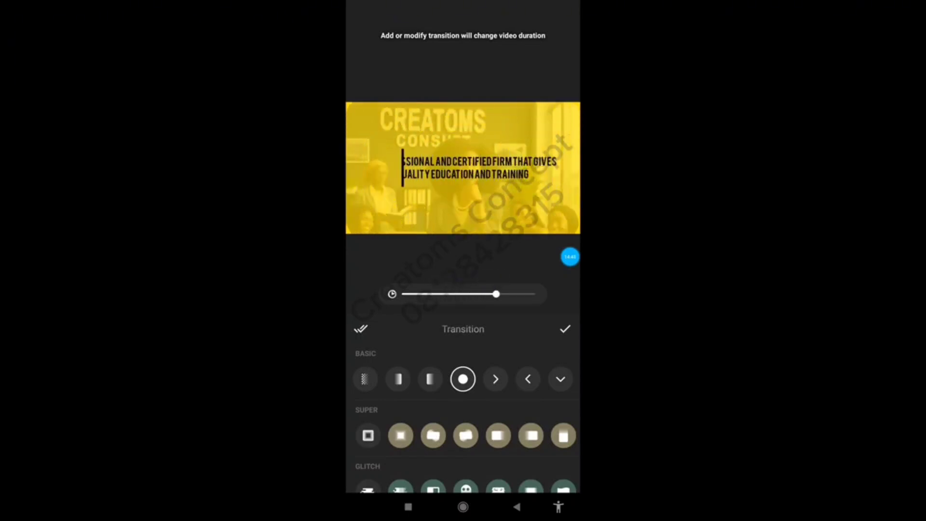
drag(499, 294, 422, 294)
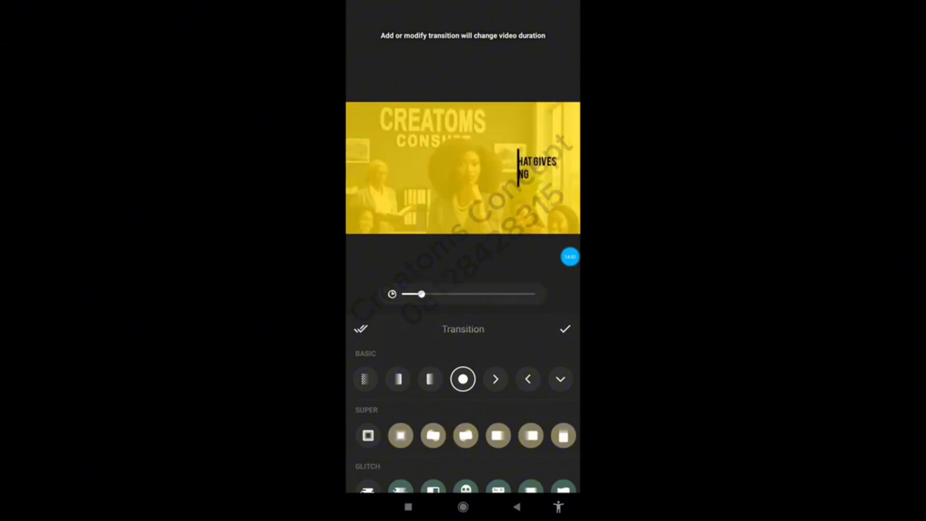
drag(421, 295, 456, 294)
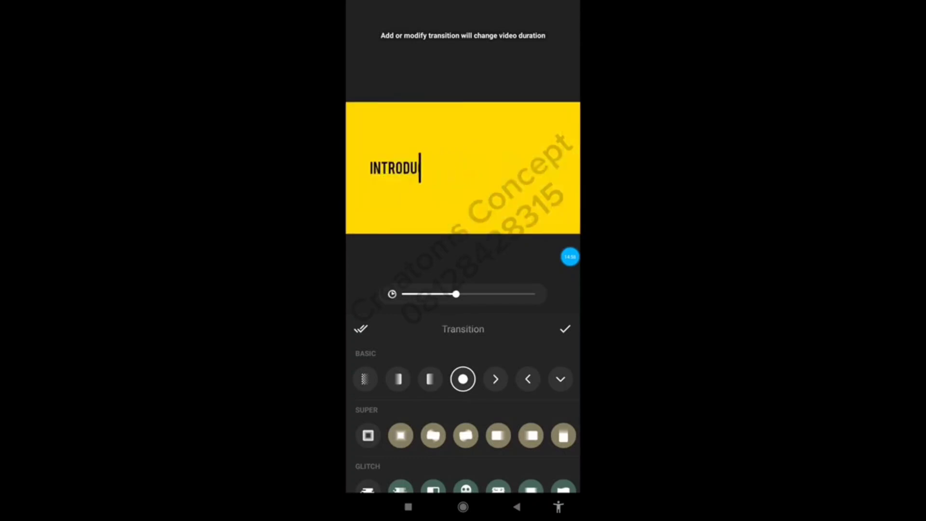
Step: Compare Super, glitch, film and basic styles, then apply circle to all joins
click(499, 435)
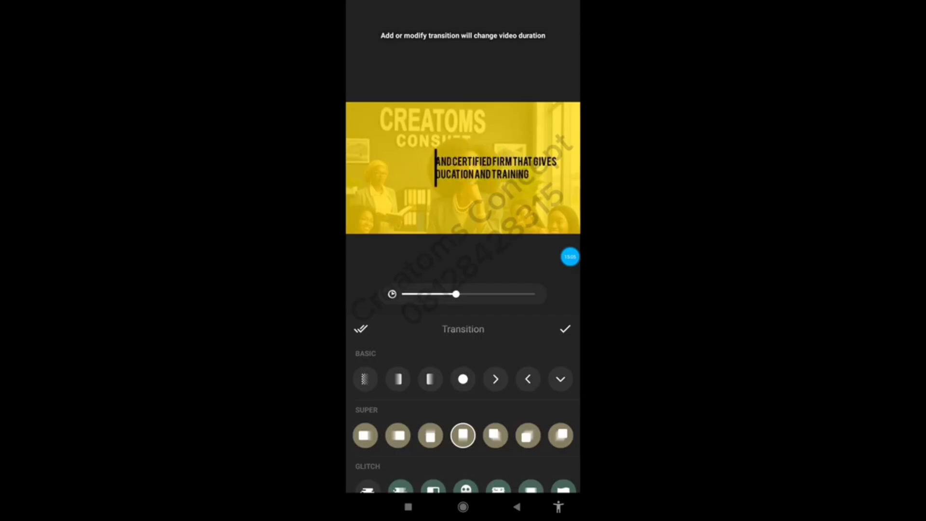
scroll(463, 435, down, 2)
click(401, 424)
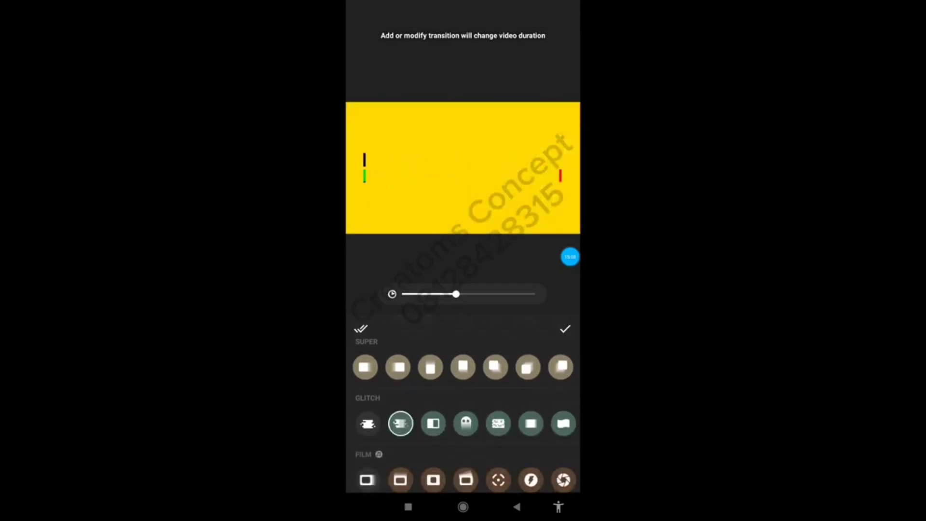
click(498, 424)
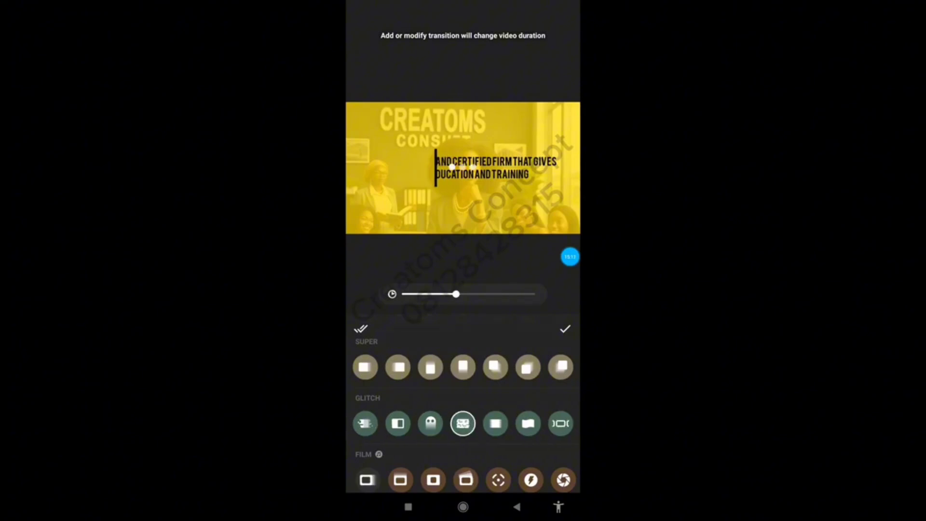
scroll(463, 420, down, 2)
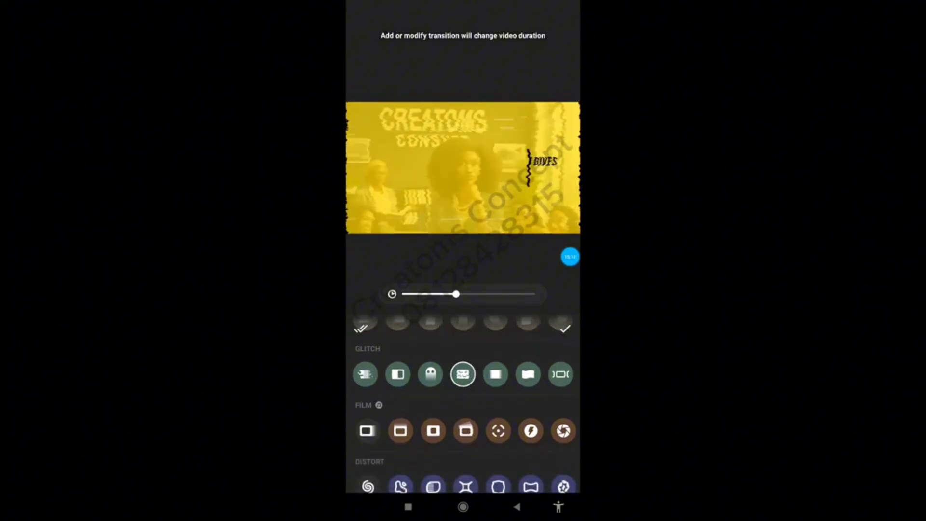
click(498, 431)
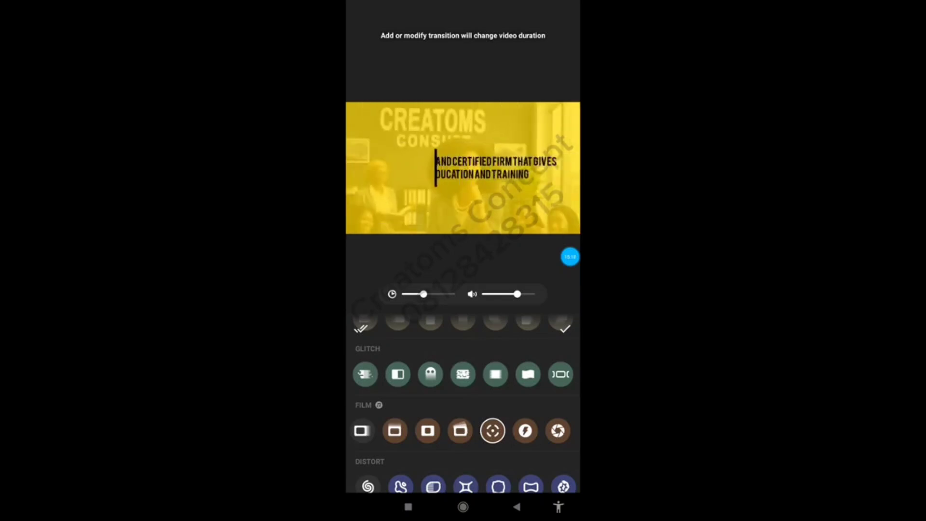
scroll(463, 405, down, 1)
scroll(463, 405, down, 1)
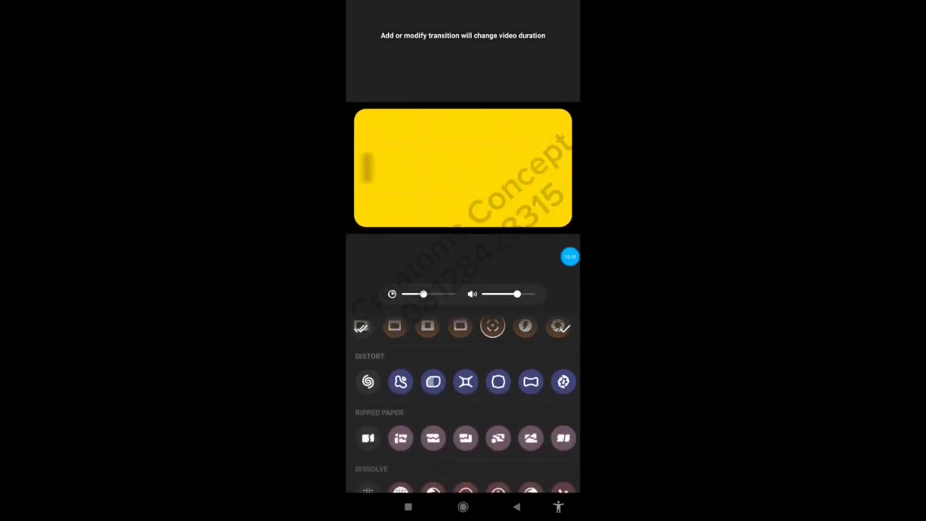
scroll(463, 406, down, 1)
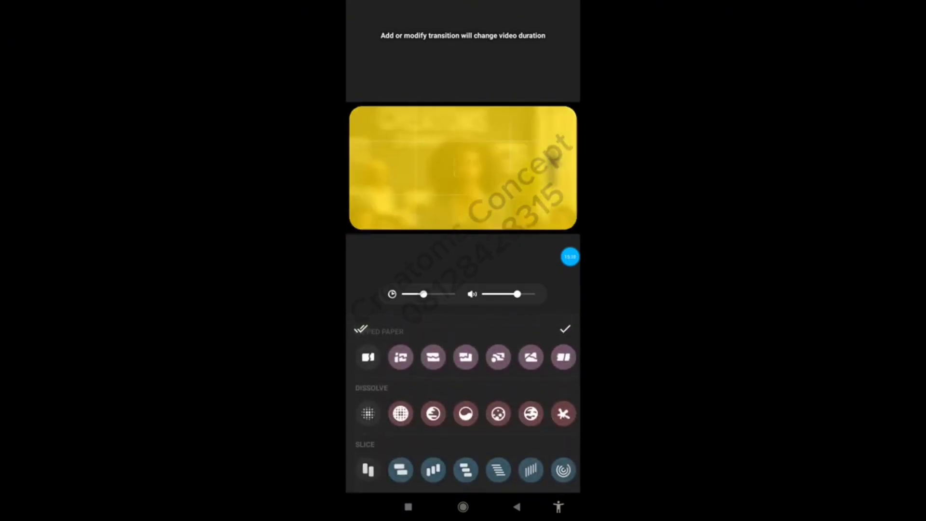
scroll(463, 405, down, 1)
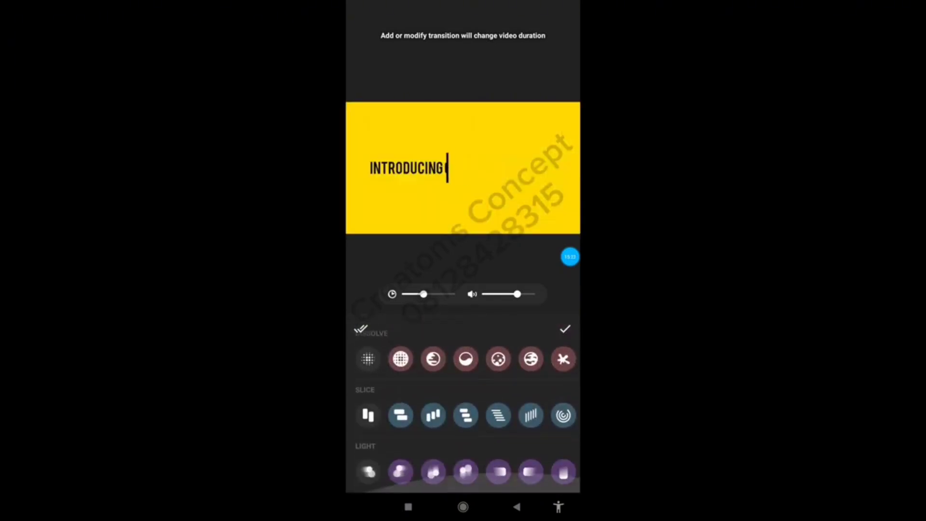
scroll(463, 405, up, 5)
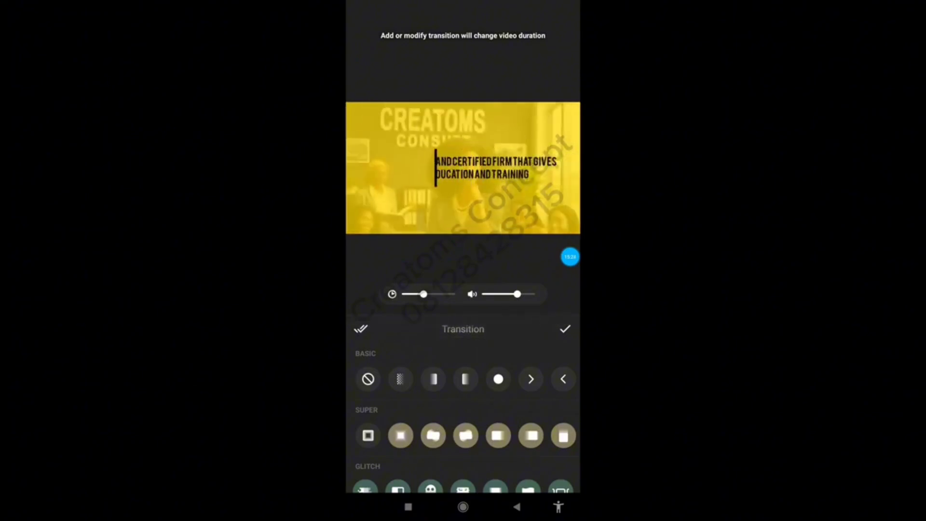
click(433, 378)
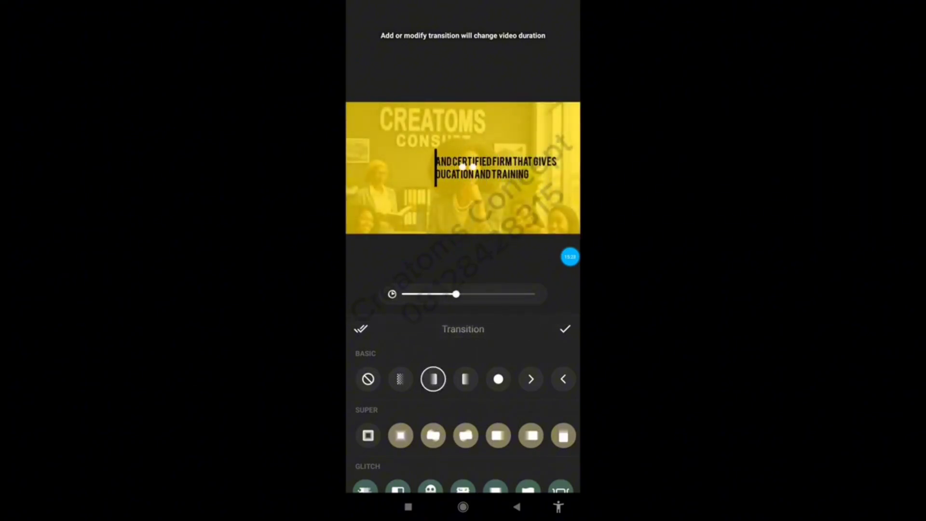
click(498, 379)
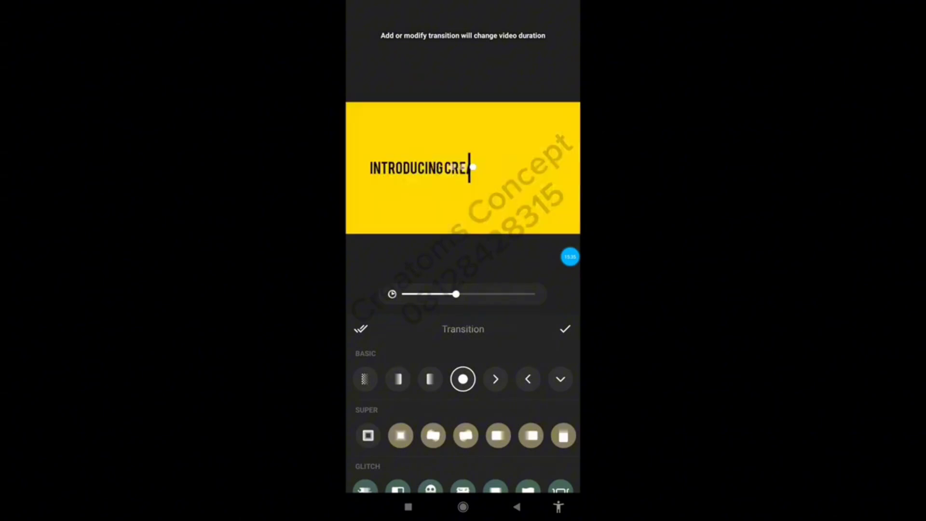
click(360, 329)
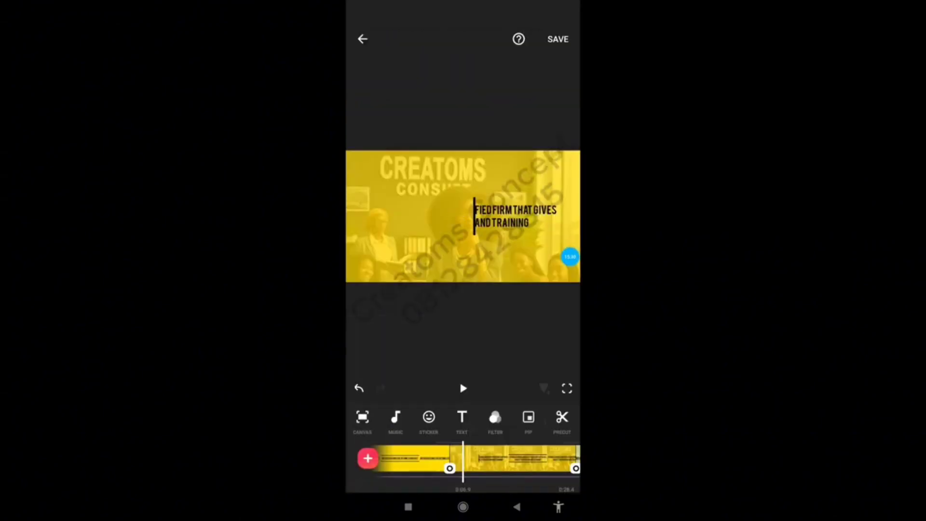
mouse_move(521, 460)
mouse_down()
mouse_move(406, 459)
mouse_move(550, 460)
mouse_up()
click(464, 389)
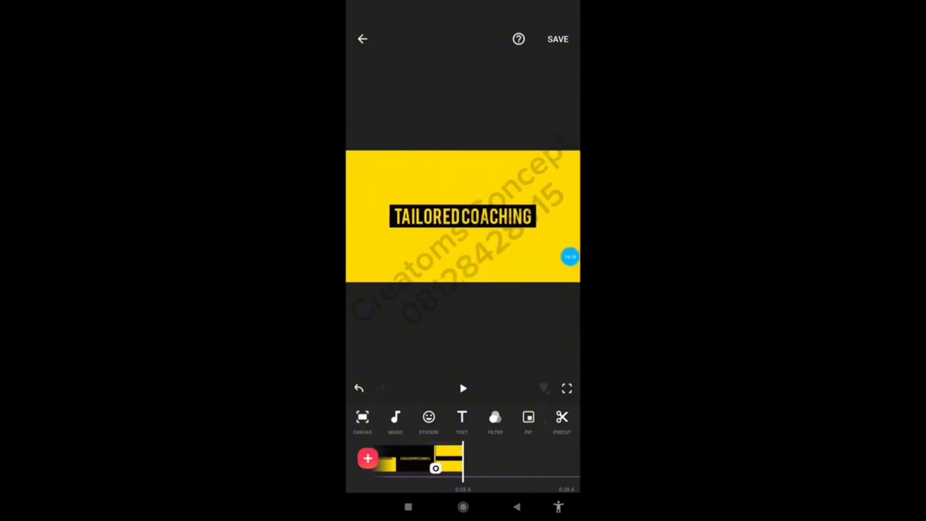
drag(405, 459, 558, 459)
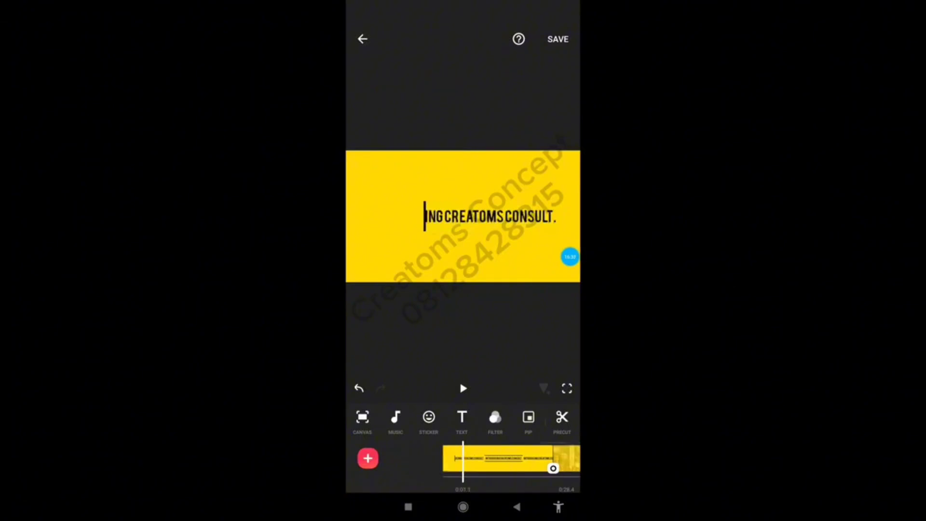
drag(521, 458, 420, 458)
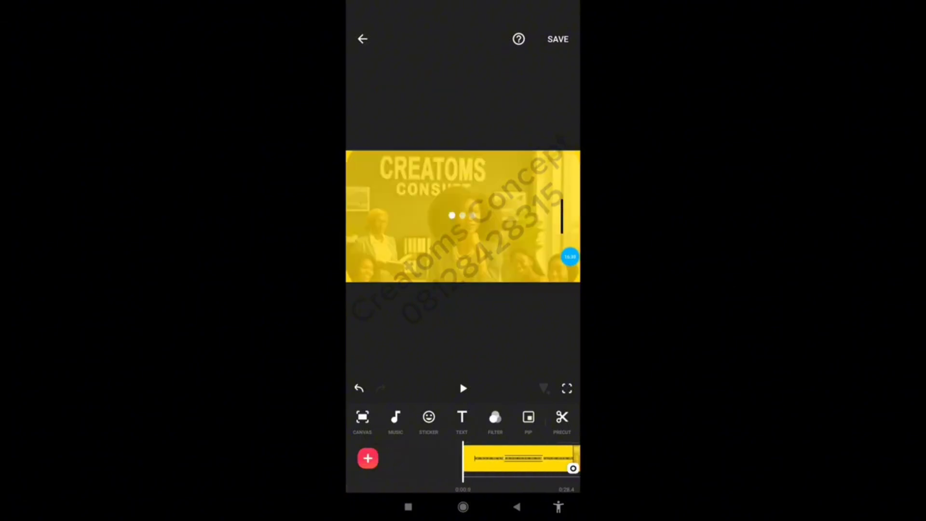
click(570, 257)
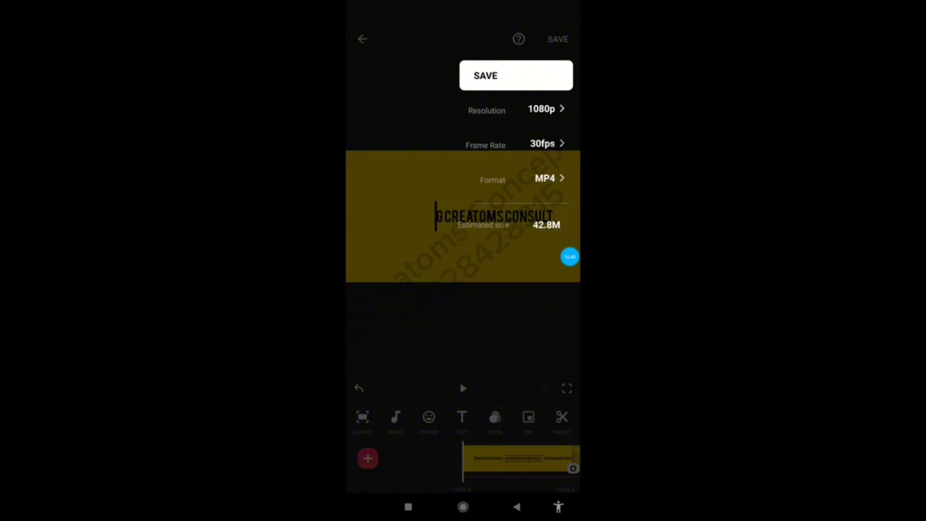
Step: Keep the 1080p, 30fps MP4 export settings and start saving the video
click(547, 108)
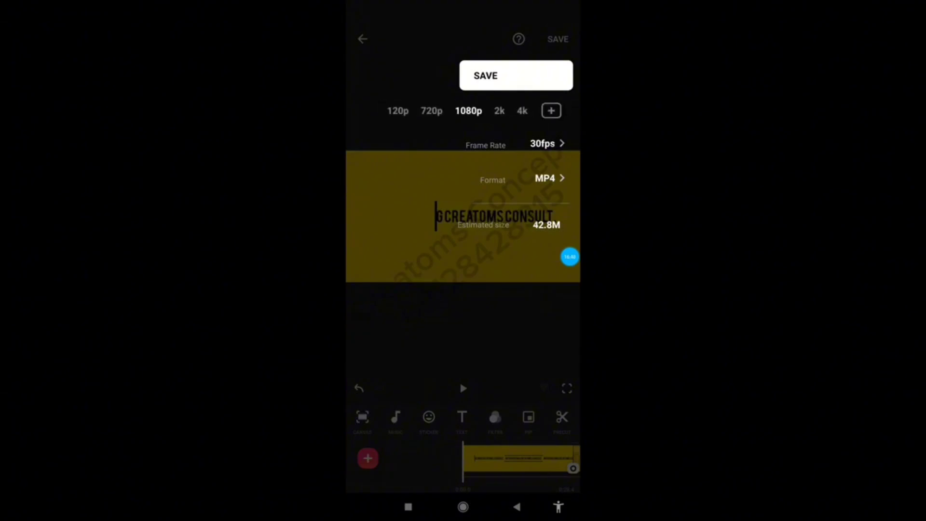
click(469, 110)
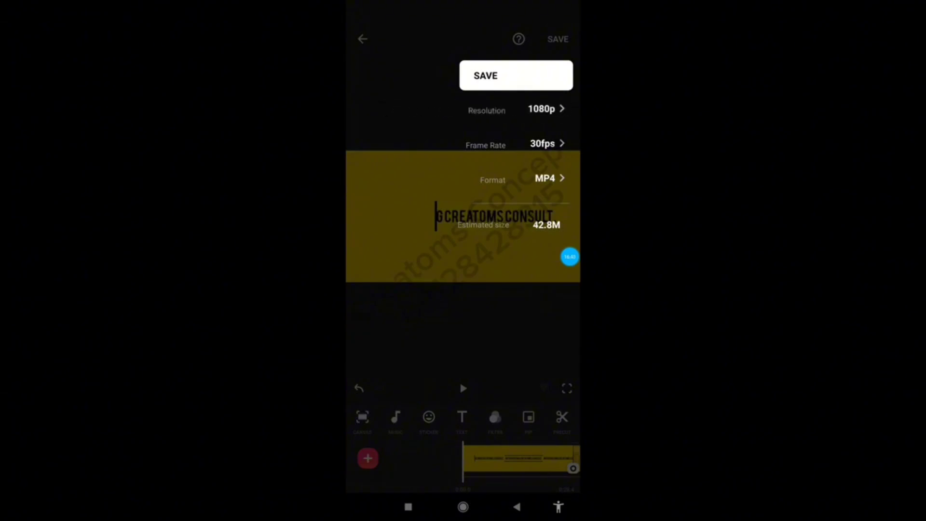